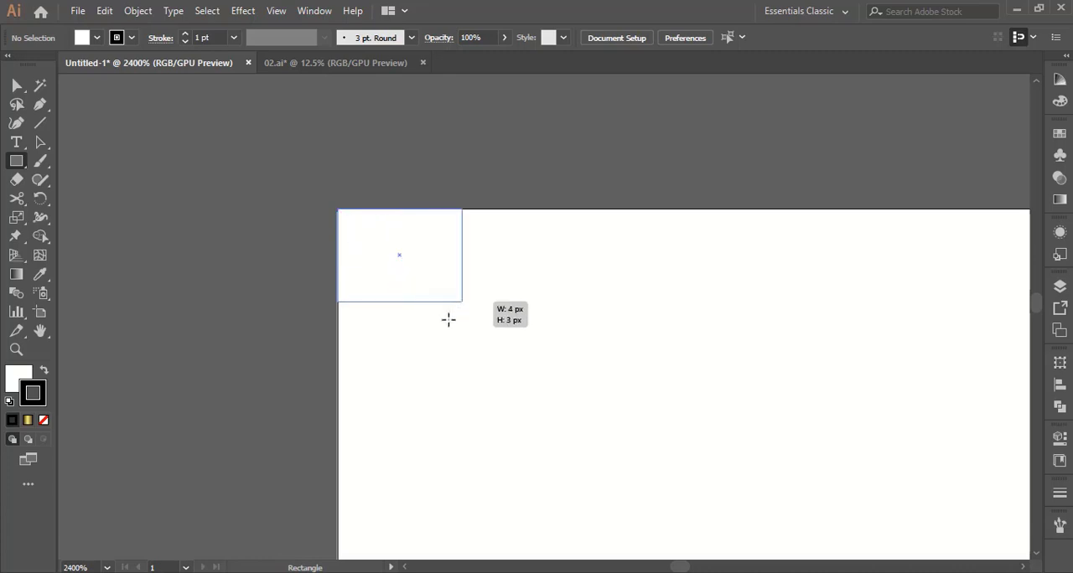
Fill the small square in the artboard's upper-left corner with the near-black swatch from the gray group and remove its stroke
{"action": "left_click", "coordinate": [40, 141]}
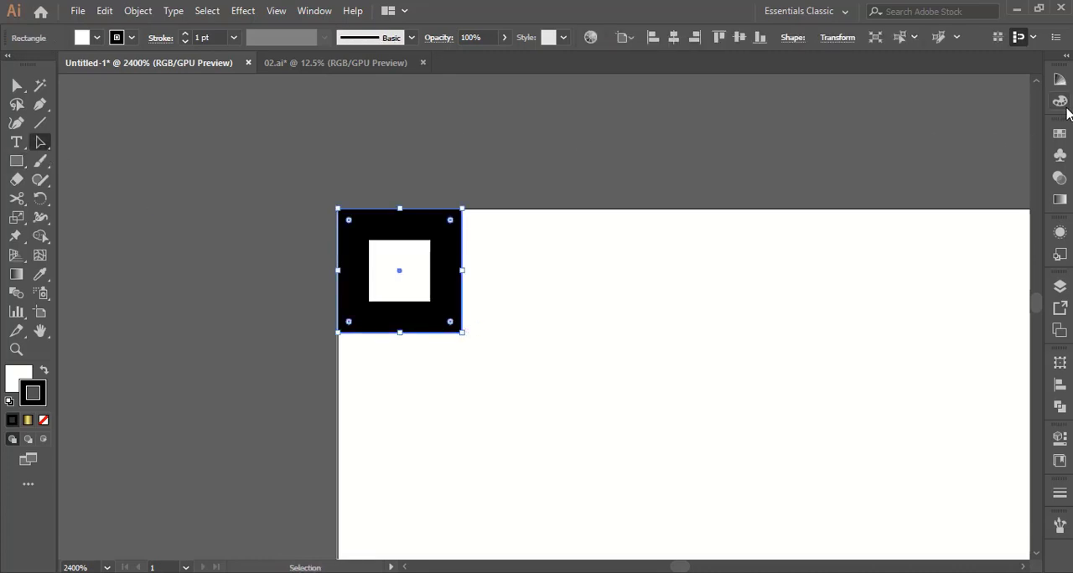
{"action": "left_click", "coordinate": [1059, 133]}
{"action": "left_click", "coordinate": [884, 222]}
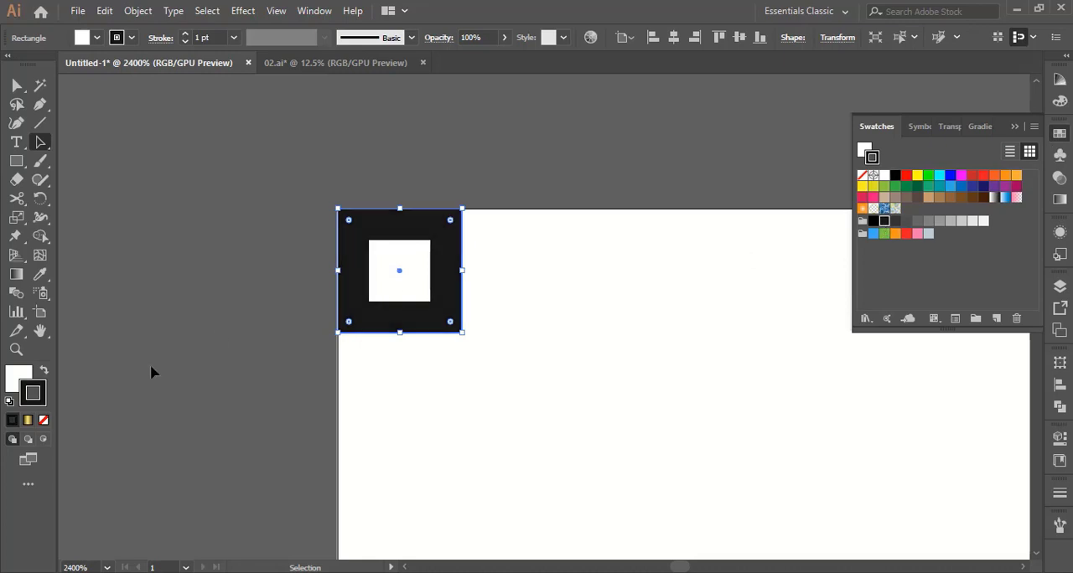
{"action": "left_click", "coordinate": [44, 372]}
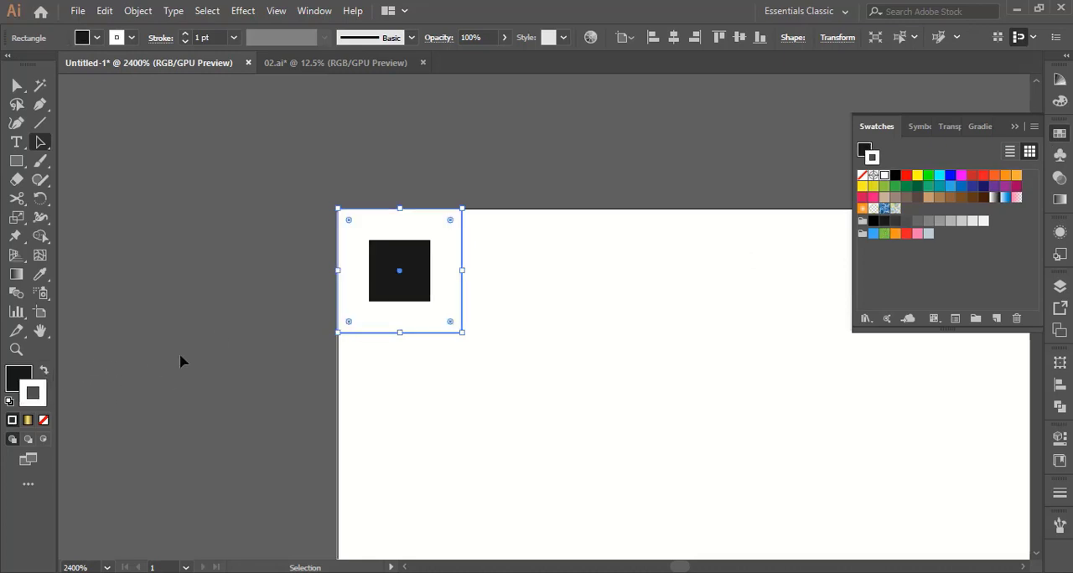
{"action": "left_click", "coordinate": [43, 420]}
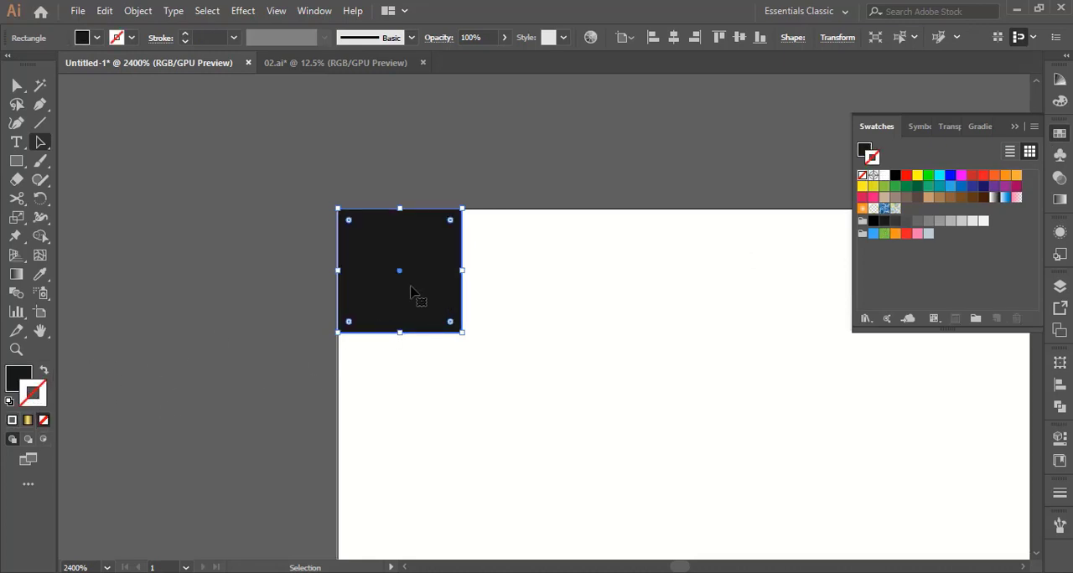
Duplicate the square directly to its right and fill the copy with the next lighter dark gray swatch, without a stroke
{"action": "left_click_drag", "start_coordinate": [410, 290], "coordinate": [520, 290]}
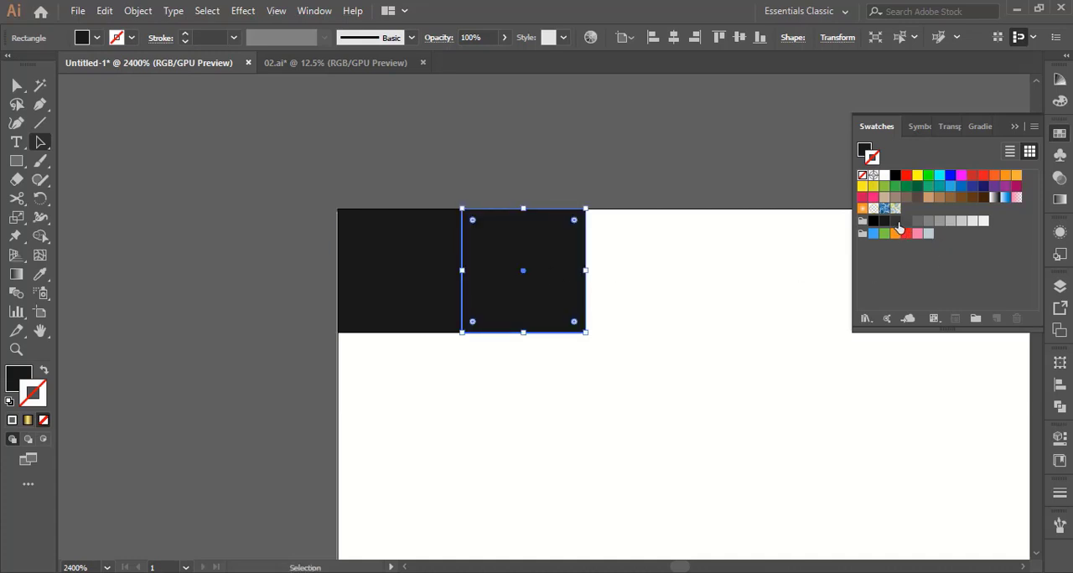
{"action": "left_click", "coordinate": [897, 222]}
{"action": "left_click", "coordinate": [45, 371]}
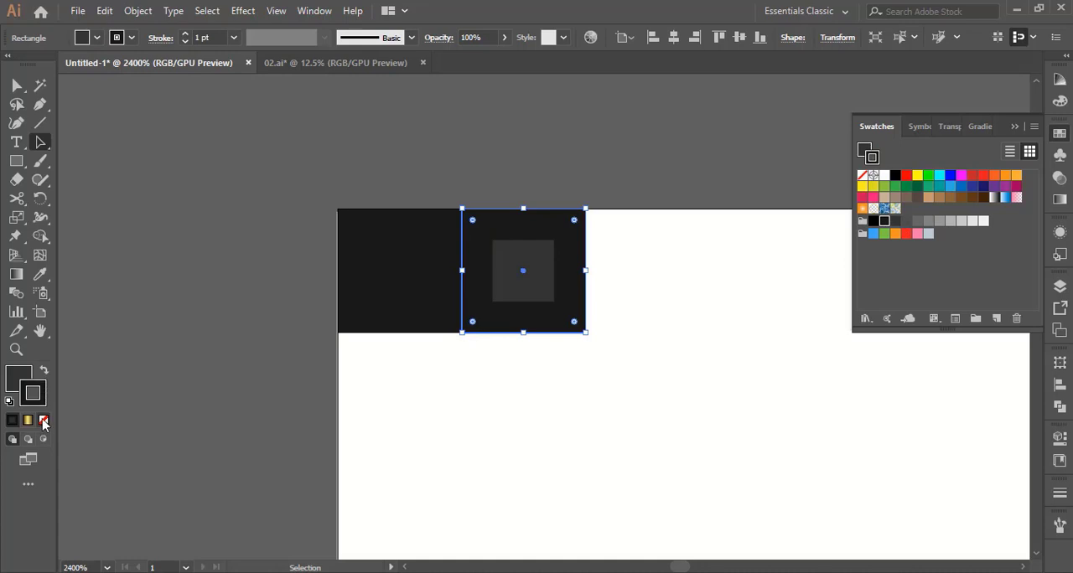
{"action": "left_click", "coordinate": [43, 420]}
Reflect a copy of both squares across the vertical axis and place it directly below them to form a 2×2 checkerboard
{"action": "left_click_drag", "start_coordinate": [675, 435], "coordinate": [407, 296]}
{"action": "right_click", "coordinate": [479, 285]}
{"action": "mouse_move", "coordinate": [619, 481]}
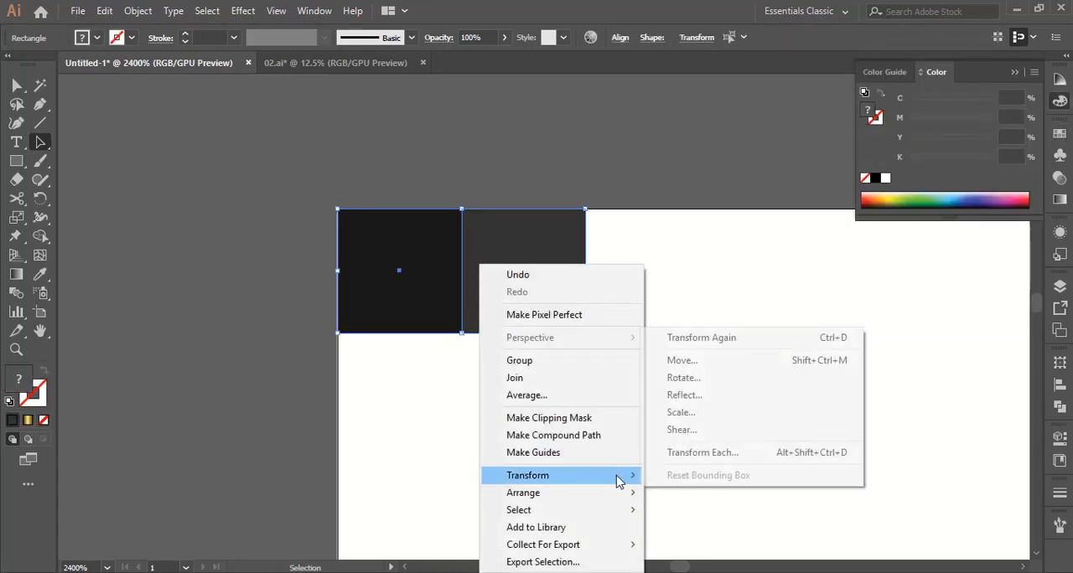
{"action": "left_click", "coordinate": [698, 395]}
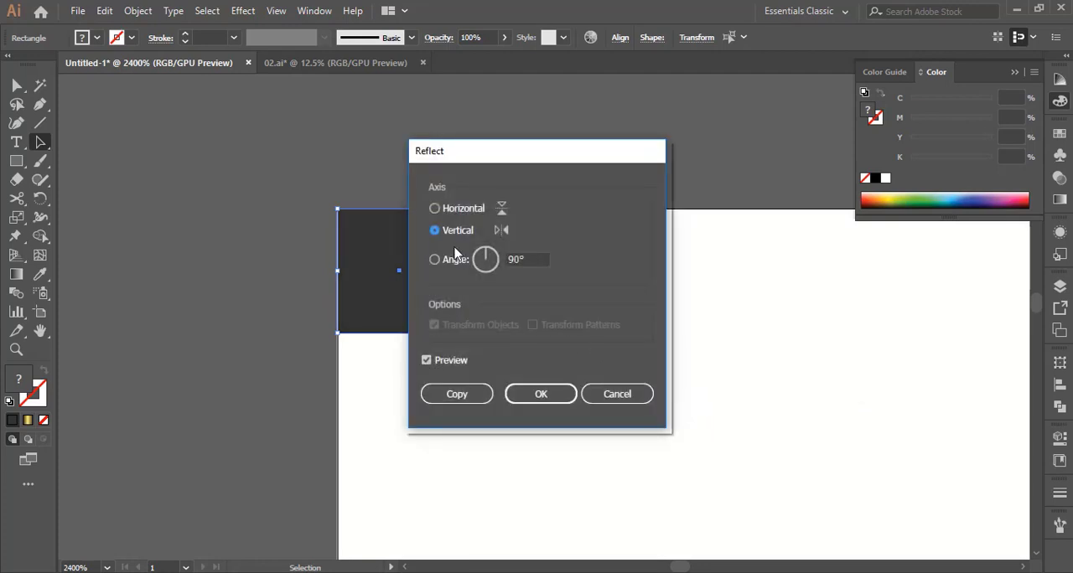
{"action": "left_click", "coordinate": [451, 389]}
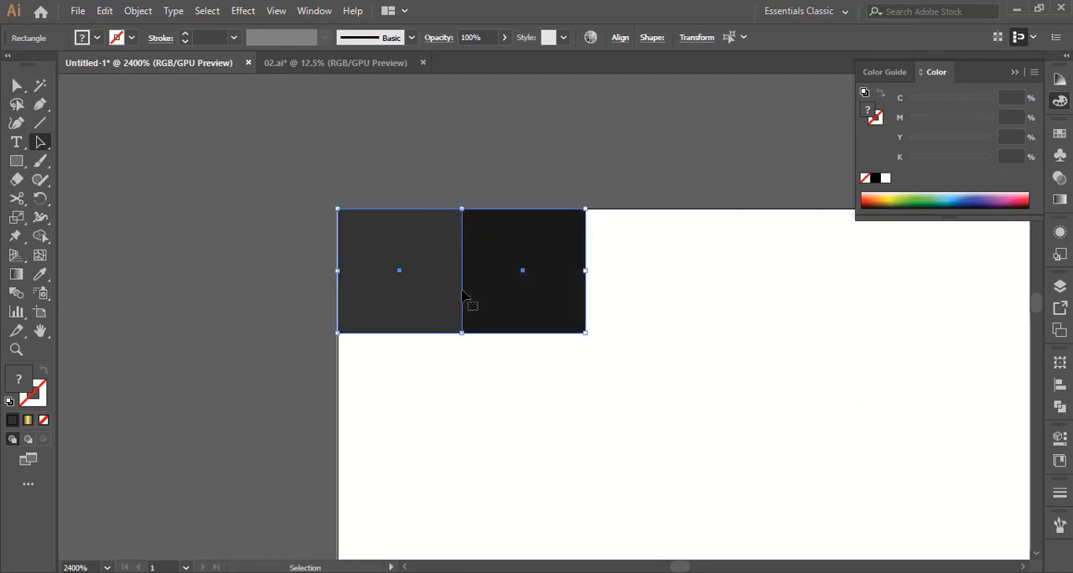
{"action": "left_click_drag", "start_coordinate": [469, 302], "coordinate": [450, 410]}
{"action": "left_click", "coordinate": [625, 424]}
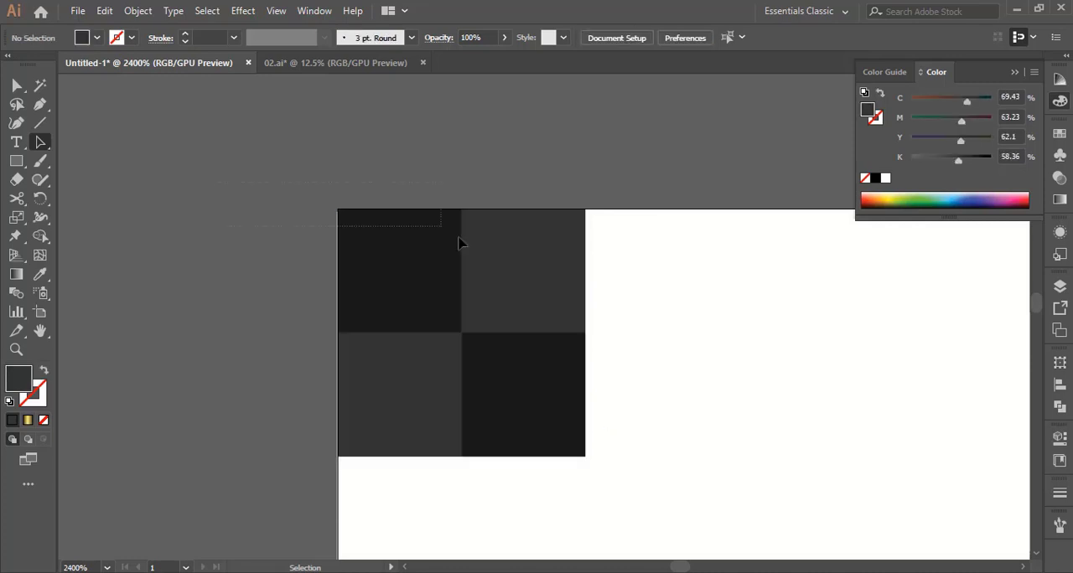
Select the four small squares and save them as a pattern swatch
{"action": "left_click_drag", "start_coordinate": [459, 243], "coordinate": [550, 396]}
{"action": "left_click", "coordinate": [1060, 141]}
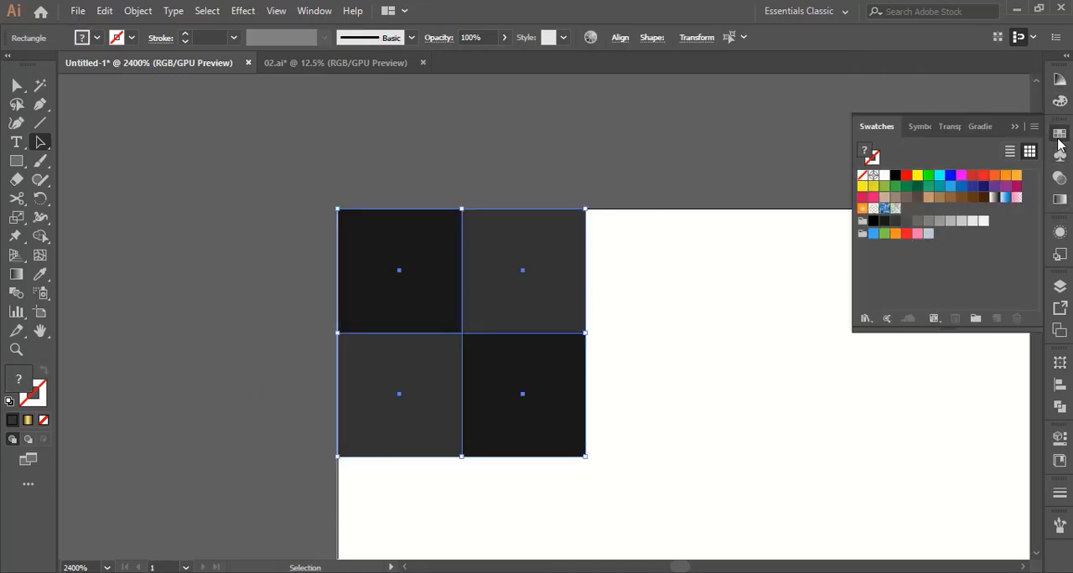
{"action": "left_click_drag", "start_coordinate": [503, 331], "coordinate": [904, 261]}
Enlarge the four-square checkerboard in the artboard's upper-left corner and save it as a second pattern swatch
{"action": "key", "text": "z"}
{"action": "left_click", "coordinate": [602, 418], "text": "alt"}
{"action": "left_click", "coordinate": [616, 408], "text": "alt"}
{"action": "left_click", "coordinate": [712, 400], "text": "alt"}
{"action": "left_click", "coordinate": [686, 398], "text": "alt"}
{"action": "left_click", "coordinate": [685, 399], "text": "alt"}
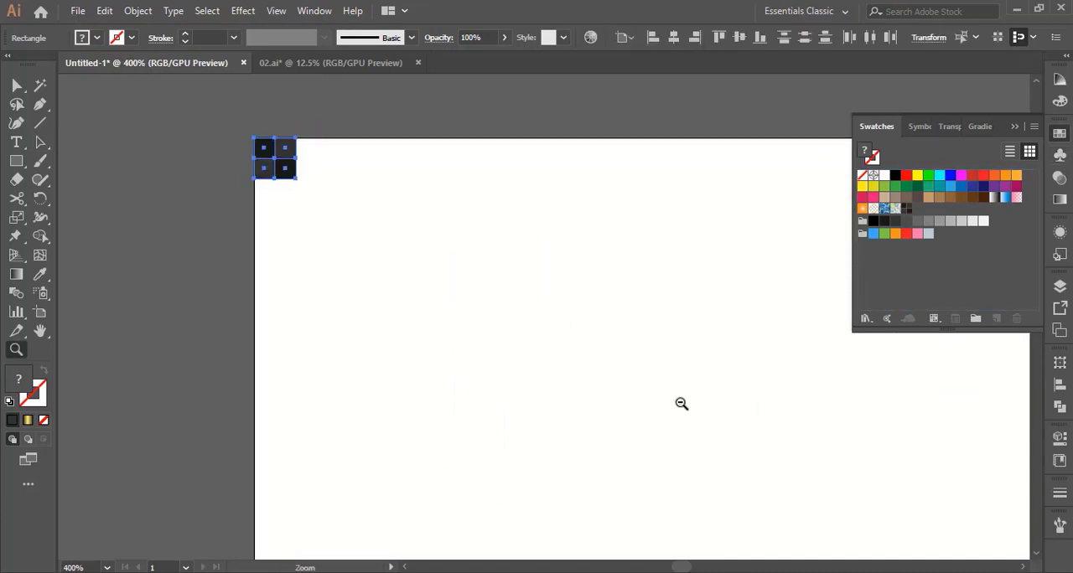
{"action": "left_click", "coordinate": [682, 403], "text": "alt"}
{"action": "left_click", "coordinate": [687, 407], "text": "alt"}
{"action": "left_click", "coordinate": [687, 407], "text": "alt"}
{"action": "left_click", "coordinate": [687, 407], "text": "alt"}
{"action": "left_click", "coordinate": [702, 410], "text": "alt"}
{"action": "left_click", "coordinate": [709, 419], "text": "alt"}
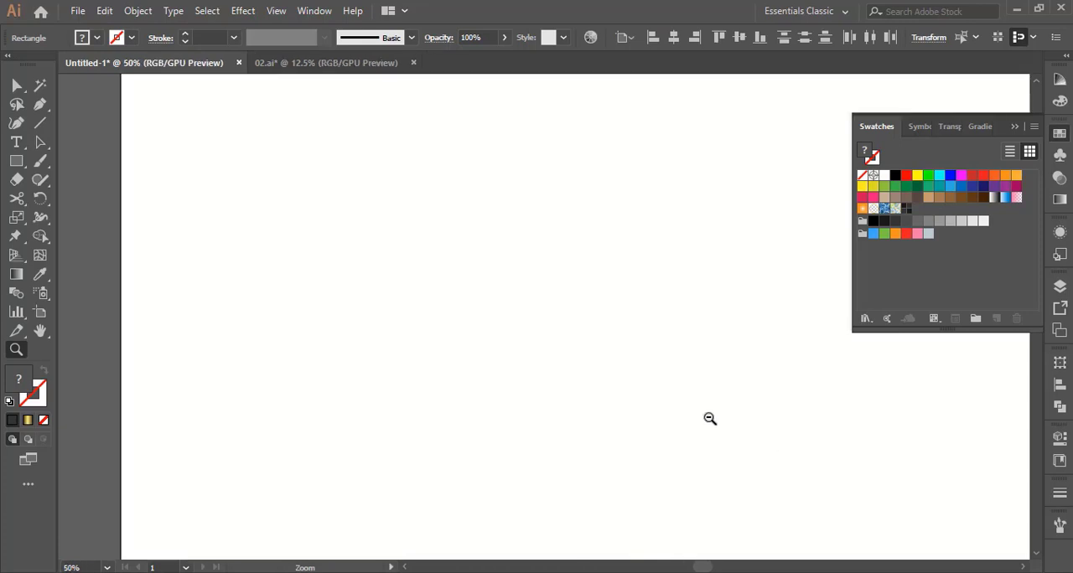
{"action": "left_click", "coordinate": [704, 412], "text": "alt"}
{"action": "left_click", "coordinate": [637, 328], "text": "alt"}
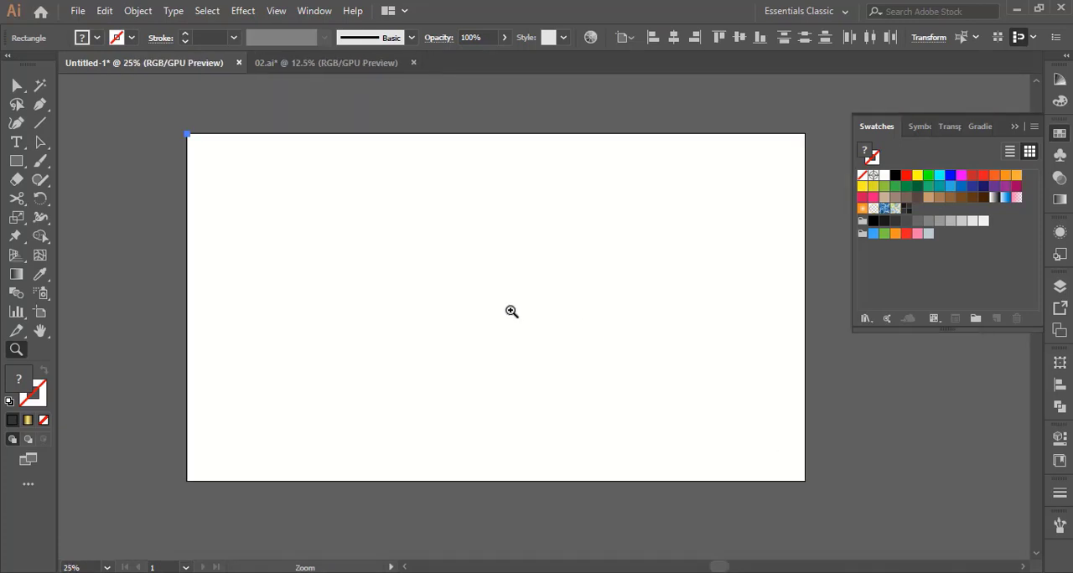
{"action": "key", "text": "a"}
{"action": "left_click", "coordinate": [273, 235]}
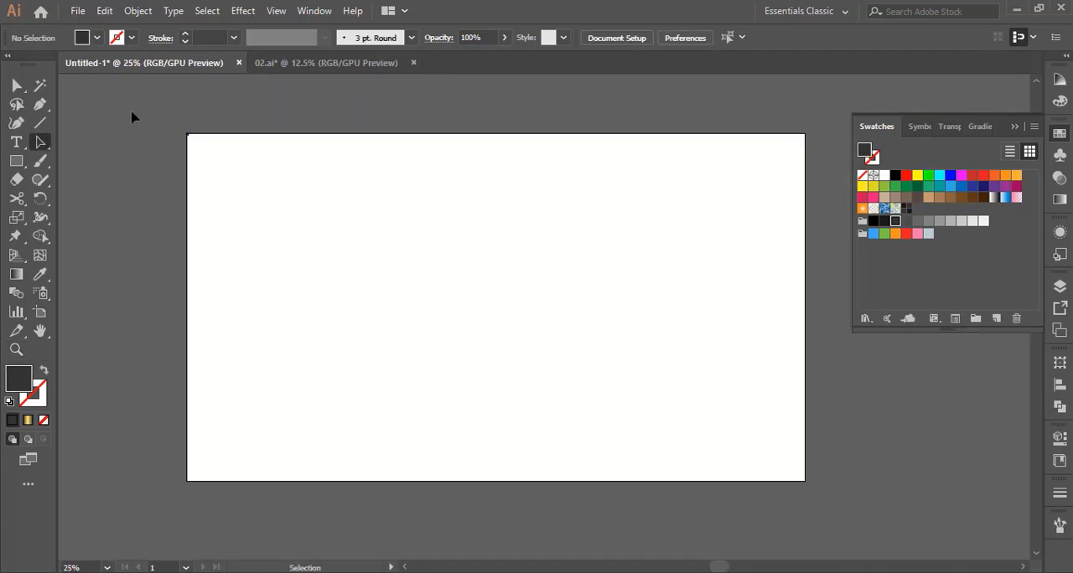
{"action": "mouse_move", "coordinate": [131, 117]}
{"action": "left_mouse_down"}
{"action": "mouse_move", "coordinate": [221, 165]}
{"action": "mouse_move", "coordinate": [201, 148]}
{"action": "mouse_move", "coordinate": [211, 154]}
{"action": "mouse_move", "coordinate": [241, 192]}
{"action": "mouse_move", "coordinate": [194, 151]}
{"action": "mouse_move", "coordinate": [199, 142]}
{"action": "mouse_move", "coordinate": [689, 304]}
{"action": "mouse_move", "coordinate": [935, 268]}
{"action": "left_mouse_up"}
{"action": "left_click", "coordinate": [221, 210]}
{"action": "left_click", "coordinate": [221, 185]}
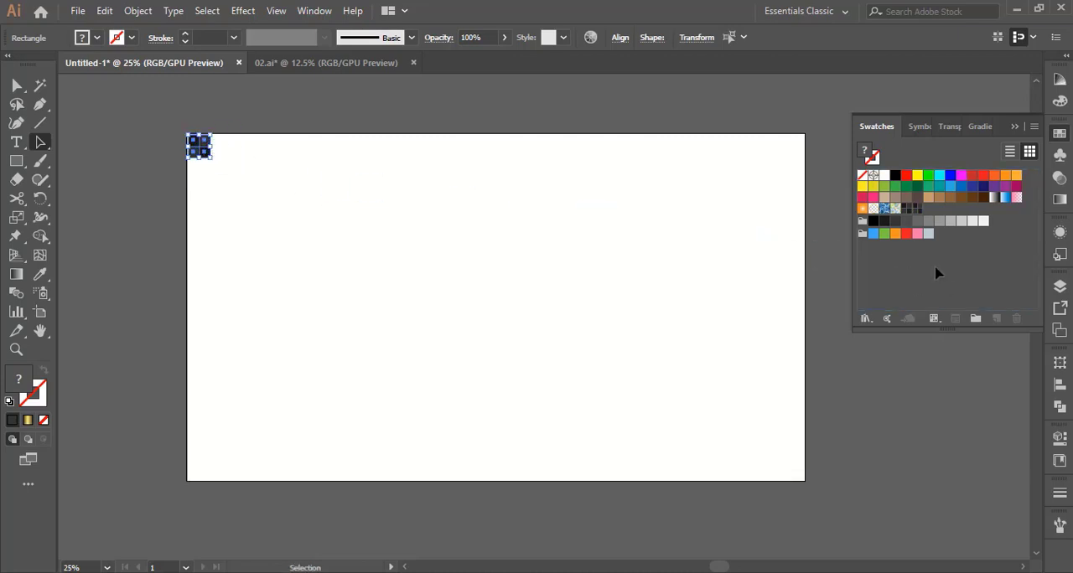
Delete the first, small-scale checkerboard swatch and remove the four source squares from the artboard
{"action": "left_click", "coordinate": [906, 211]}
{"action": "left_click_drag", "start_coordinate": [906, 211], "coordinate": [1017, 319]}
{"action": "key", "text": "Delete"}
Draw a rectangle covering the whole artboard and fill it with the checkerboard pattern swatch
{"action": "left_click", "coordinate": [16, 160]}
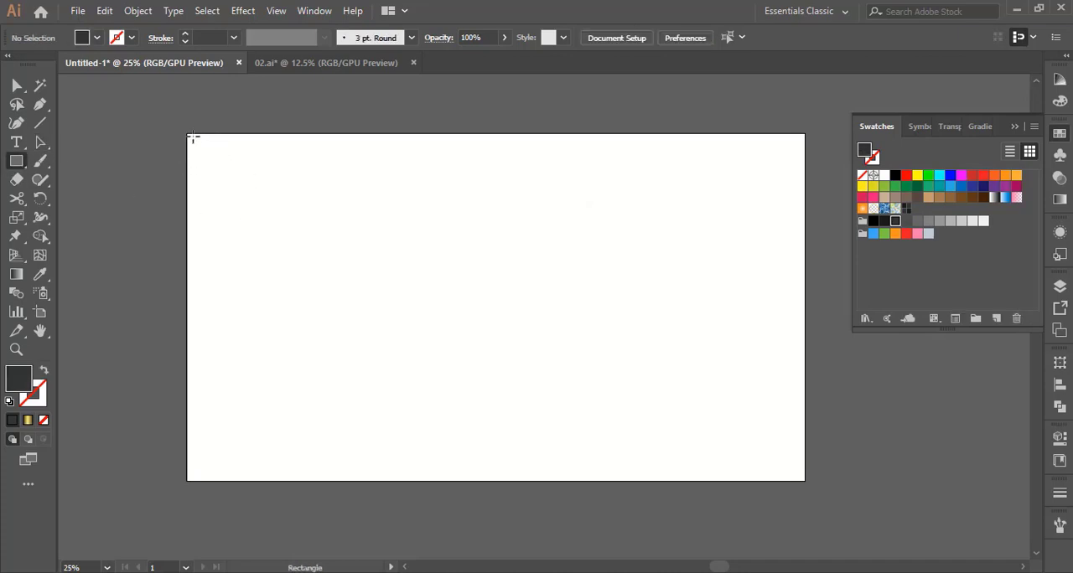
{"action": "left_click_drag", "start_coordinate": [189, 135], "coordinate": [804, 480]}
{"action": "left_click", "coordinate": [41, 142]}
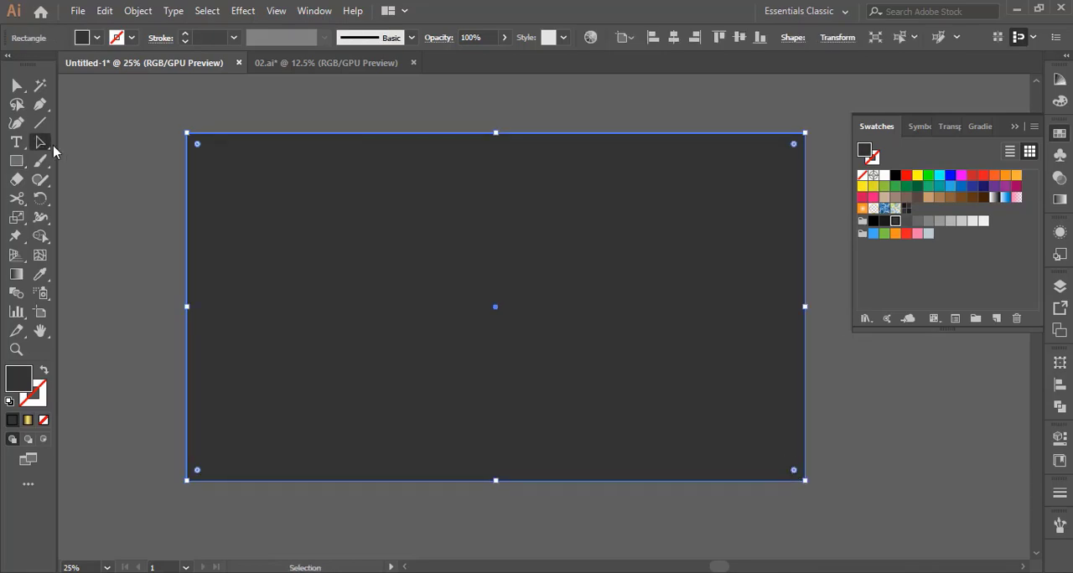
{"action": "left_click", "coordinate": [905, 210]}
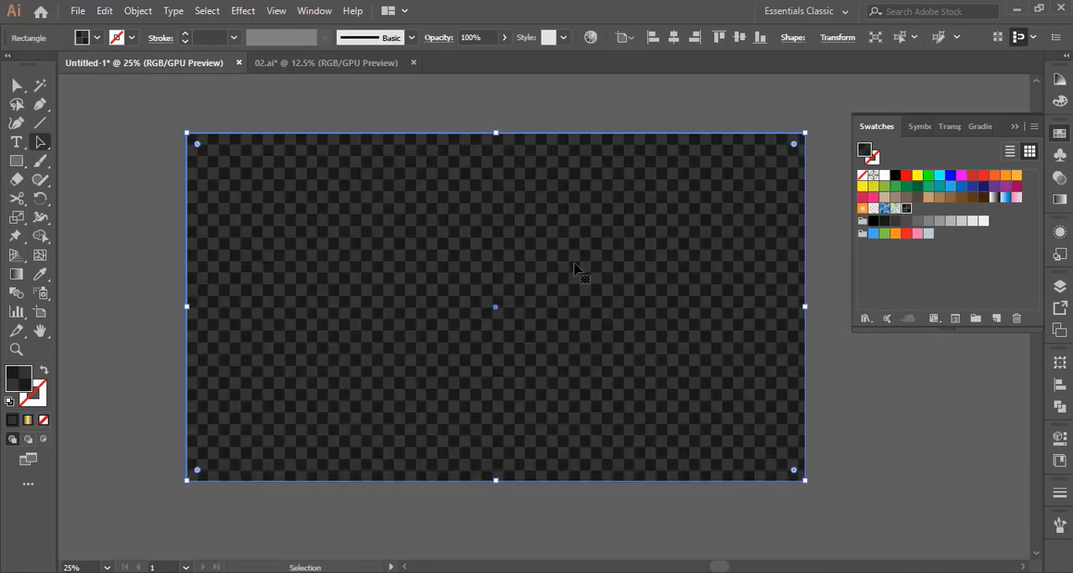
Lock the checkerboard background rectangle
{"action": "left_click", "coordinate": [153, 260]}
{"action": "left_click", "coordinate": [469, 333]}
{"action": "left_click", "coordinate": [139, 11]}
{"action": "mouse_move", "coordinate": [357, 100]}
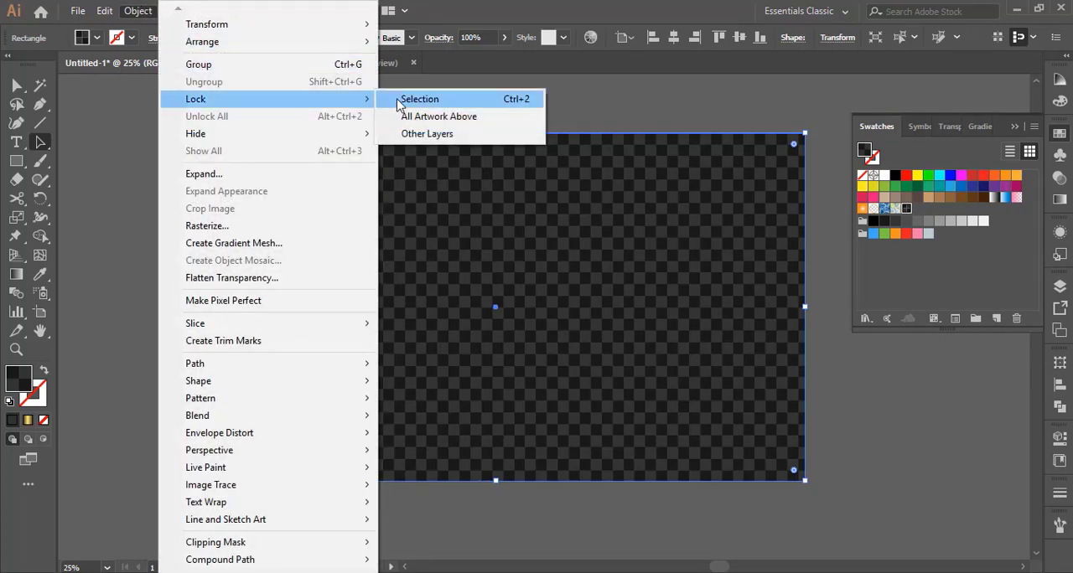
{"action": "left_click", "coordinate": [419, 98]}
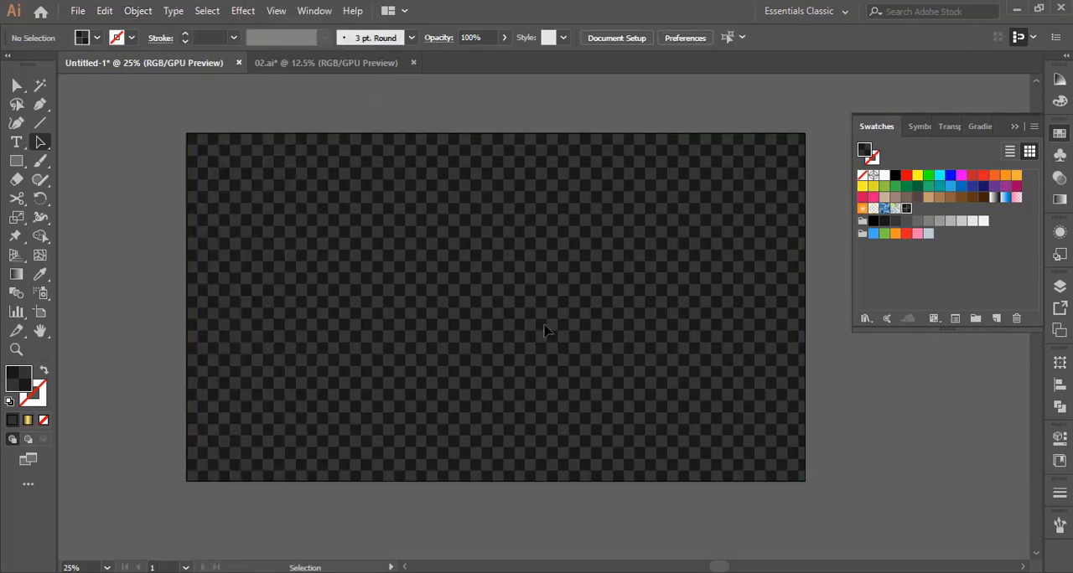
Draw a nearly square rectangle in the middle of the checkerboard and swap its fill and stroke
{"action": "key", "text": "z"}
{"action": "left_click", "coordinate": [477, 299]}
{"action": "left_click", "coordinate": [16, 160]}
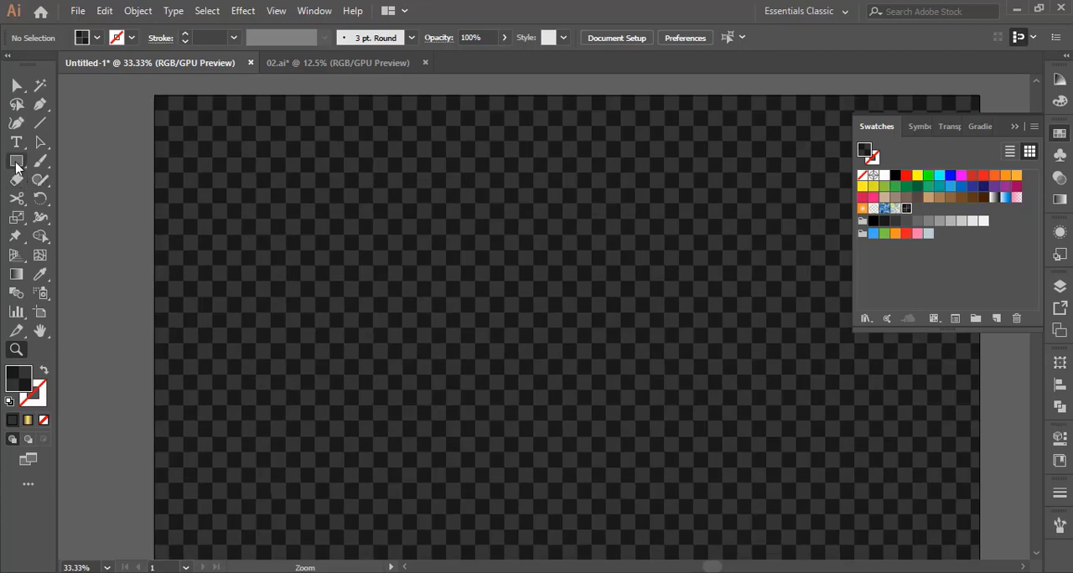
{"action": "mouse_move", "coordinate": [433, 212]}
{"action": "left_mouse_down"}
{"action": "mouse_move", "coordinate": [553, 293]}
{"action": "mouse_move", "coordinate": [690, 462]}
{"action": "mouse_move", "coordinate": [686, 453]}
{"action": "left_mouse_up"}
{"action": "left_click", "coordinate": [44, 370]}
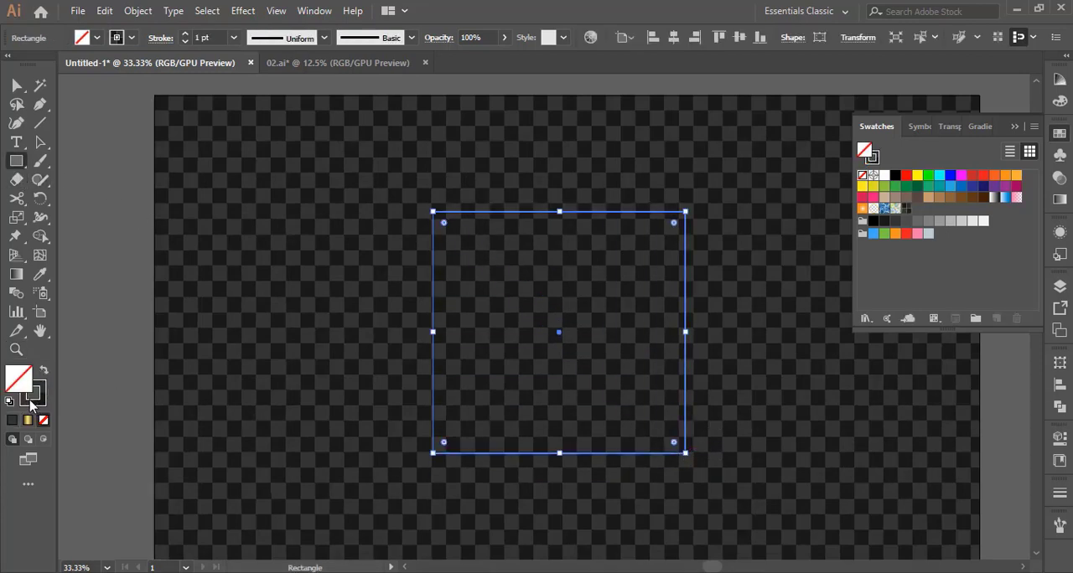
{"action": "left_click", "coordinate": [41, 142]}
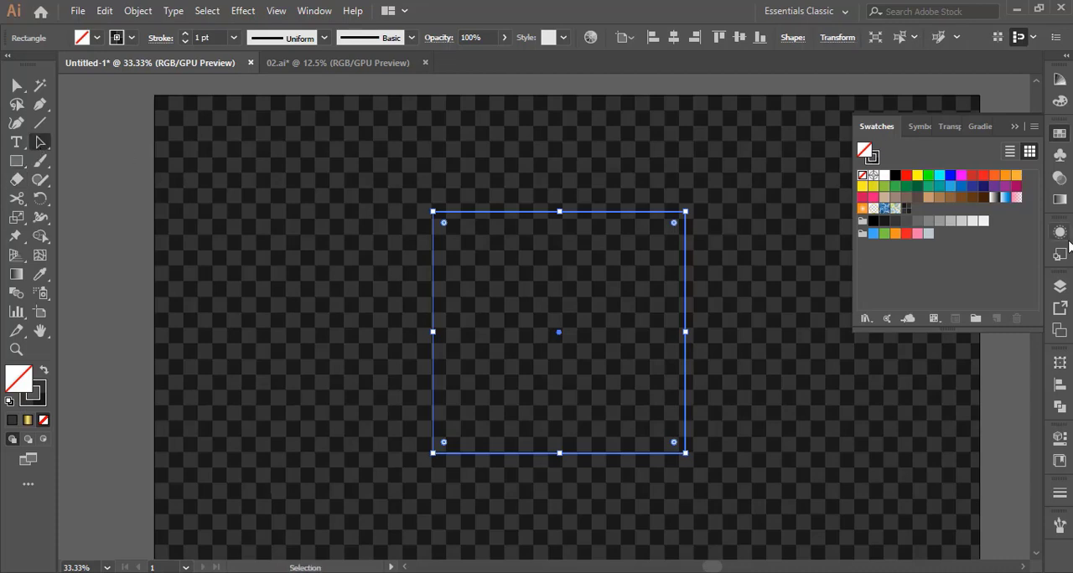
Apply the gold linear gradient to the rectangle's fill and spread both midpoints outward, with the first at 45.57% and the left brown stop at the start
{"action": "left_click", "coordinate": [1059, 200]}
{"action": "left_click", "coordinate": [945, 252]}
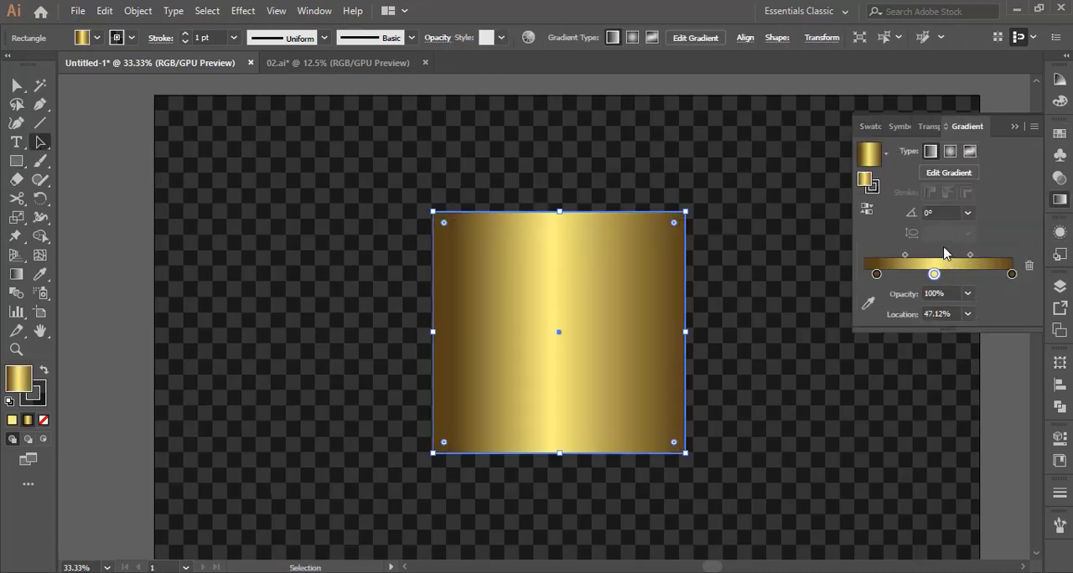
{"action": "left_click_drag", "start_coordinate": [971, 256], "coordinate": [985, 256]}
{"action": "left_click", "coordinate": [904, 256]}
{"action": "mouse_move", "coordinate": [904, 256]}
{"action": "left_mouse_down"}
{"action": "mouse_move", "coordinate": [861, 277]}
{"action": "mouse_move", "coordinate": [897, 261]}
{"action": "left_mouse_up"}
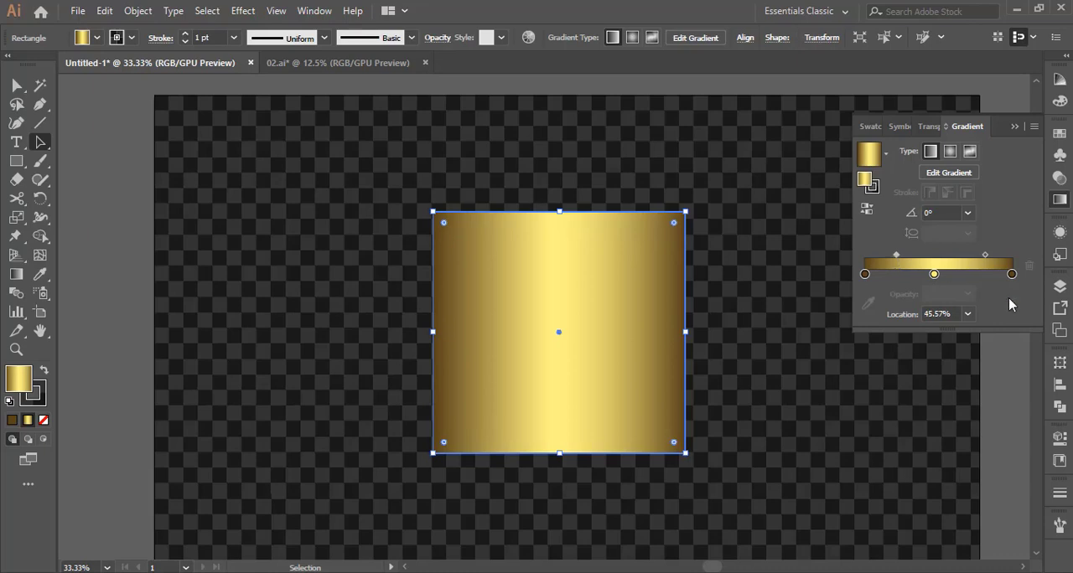
Check the CMYK color values of the gradient's brown end stop and yellow middle stop
{"action": "double_click", "coordinate": [1011, 274]}
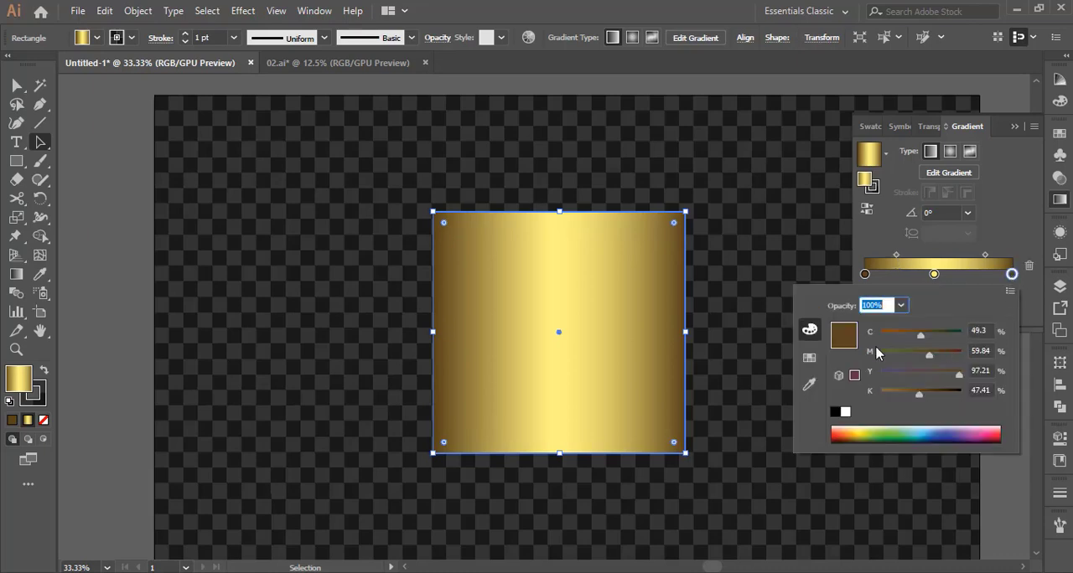
{"action": "left_click", "coordinate": [1010, 291]}
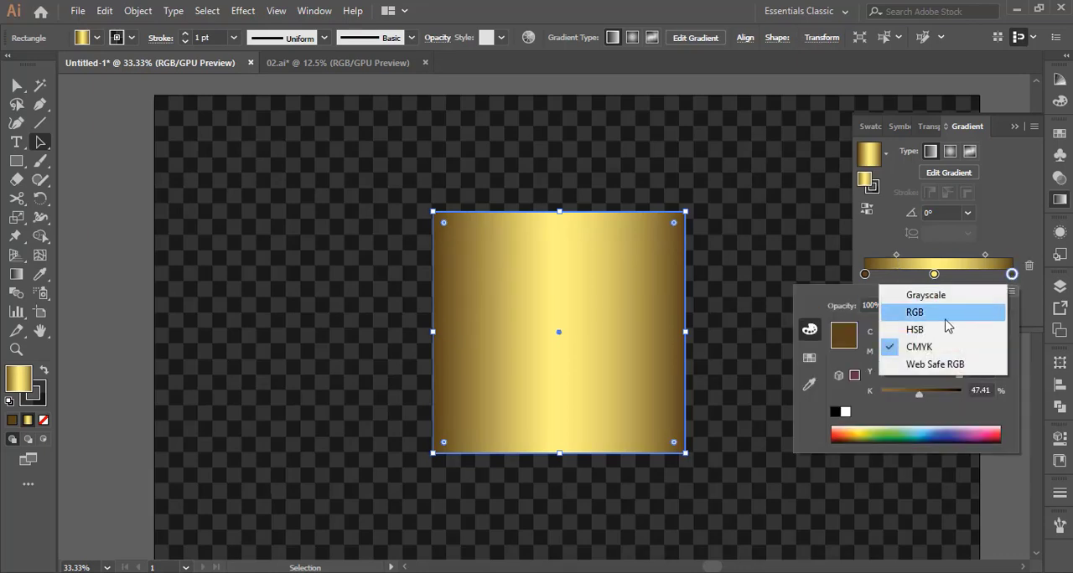
{"action": "left_click", "coordinate": [882, 418]}
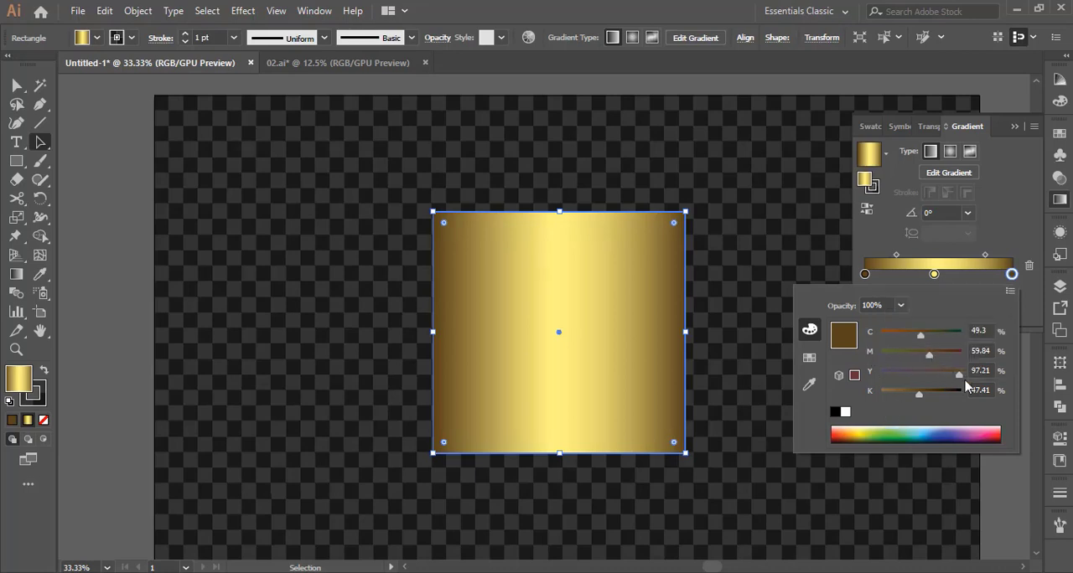
{"action": "left_click", "coordinate": [1011, 284]}
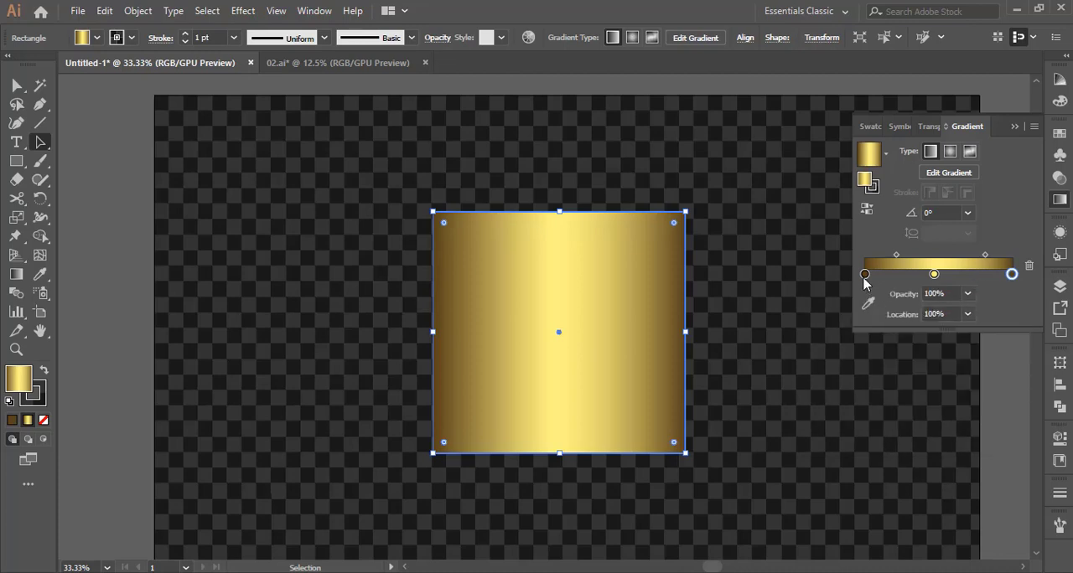
{"action": "double_click", "coordinate": [934, 275]}
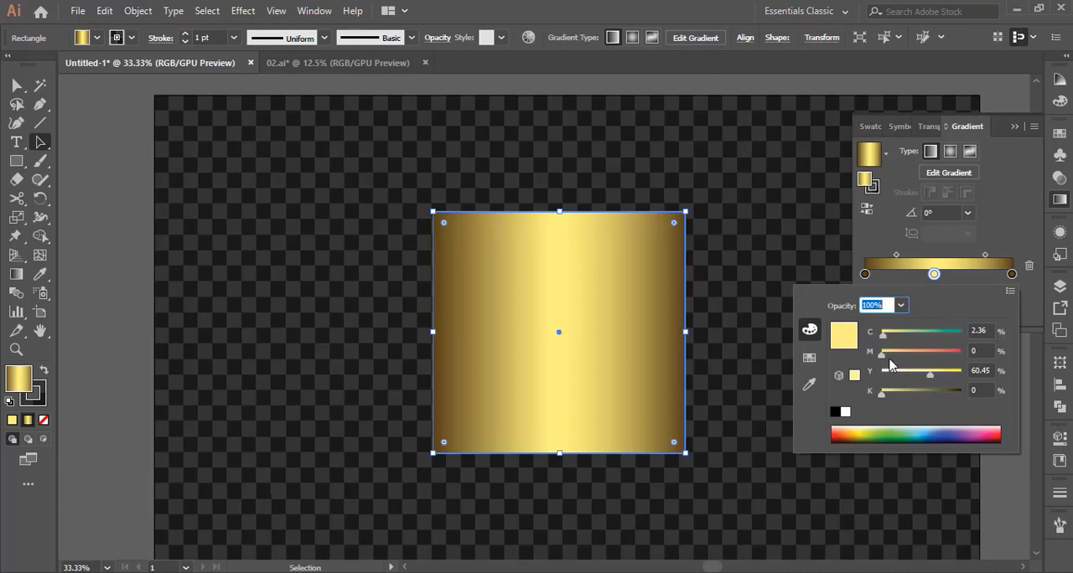
{"action": "left_click", "coordinate": [960, 279]}
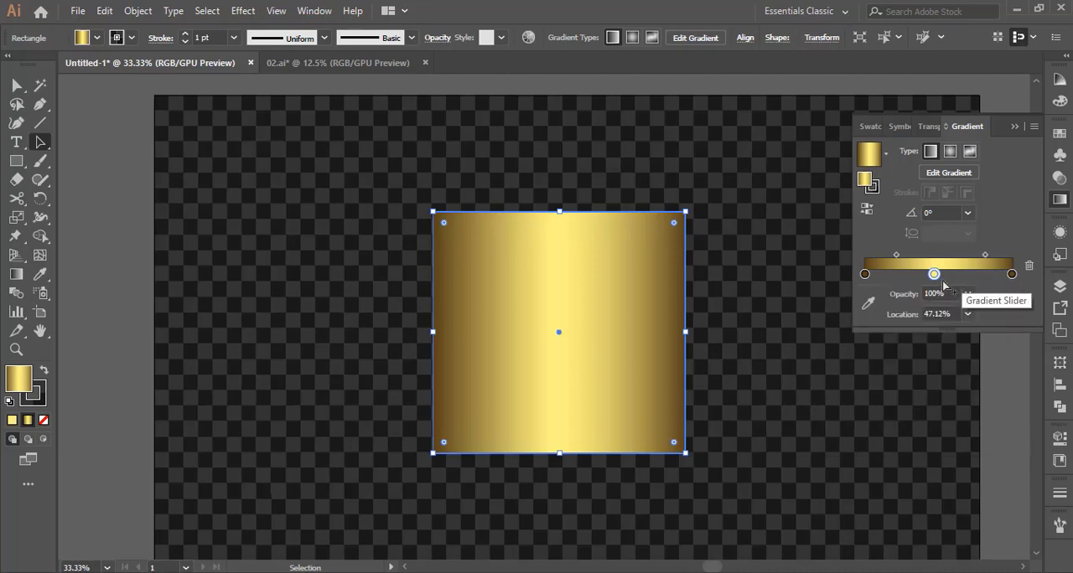
Remove the gold rectangle's stroke and make its fill active again
{"action": "left_click", "coordinate": [36, 403]}
{"action": "left_click", "coordinate": [44, 420]}
{"action": "left_click", "coordinate": [21, 378]}
Run the square's gold gradient diagonally from beyond its upper-right corner to beyond its lower-left corner, with both midpoints moved closer to the yellow stop
{"action": "left_click", "coordinate": [16, 276]}
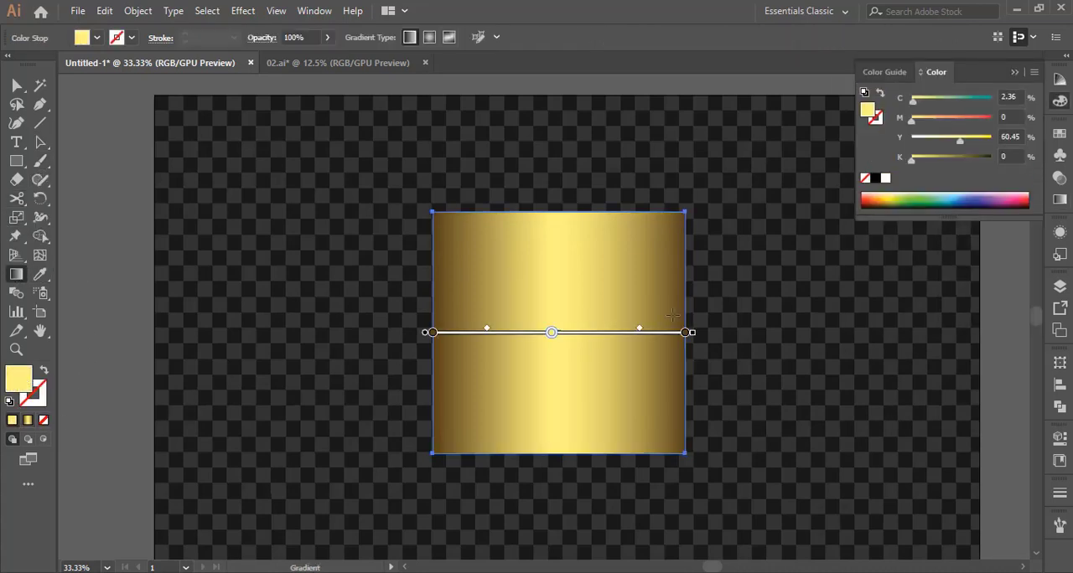
{"action": "left_click_drag", "start_coordinate": [709, 191], "coordinate": [405, 450]}
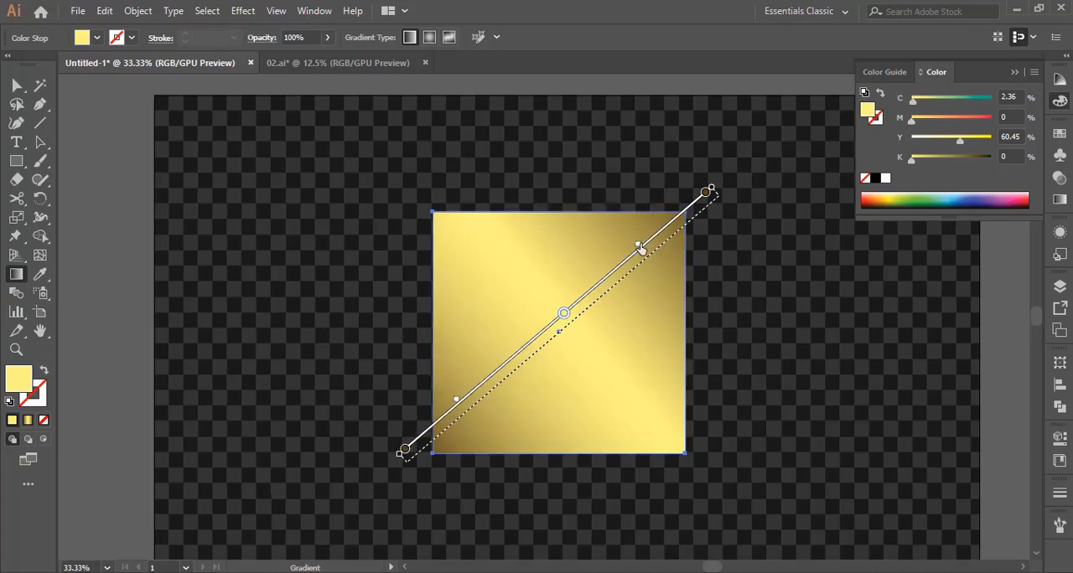
{"action": "left_click_drag", "start_coordinate": [638, 247], "coordinate": [623, 258]}
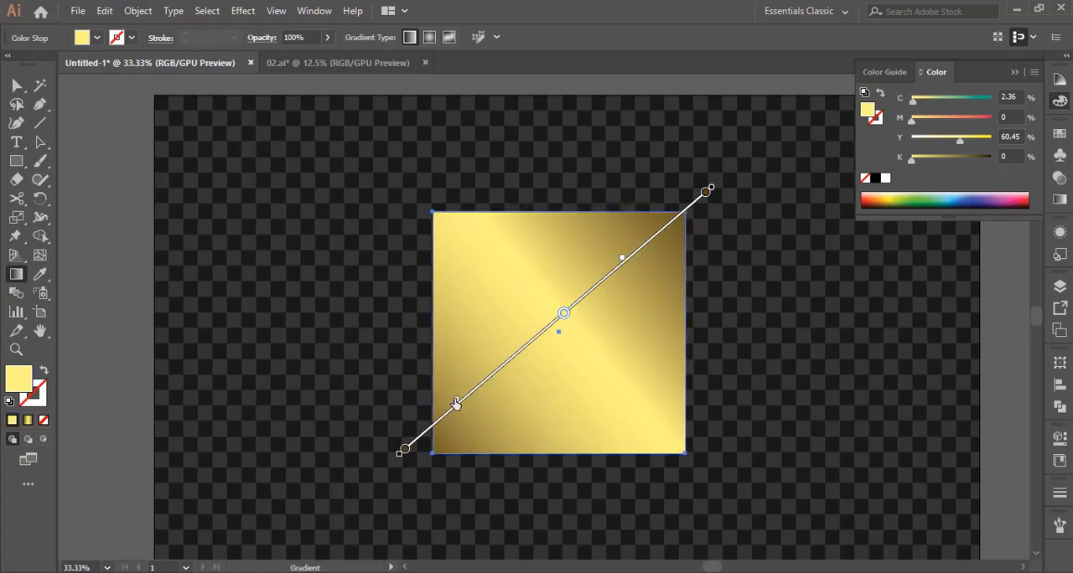
{"action": "left_click_drag", "start_coordinate": [455, 404], "coordinate": [483, 387]}
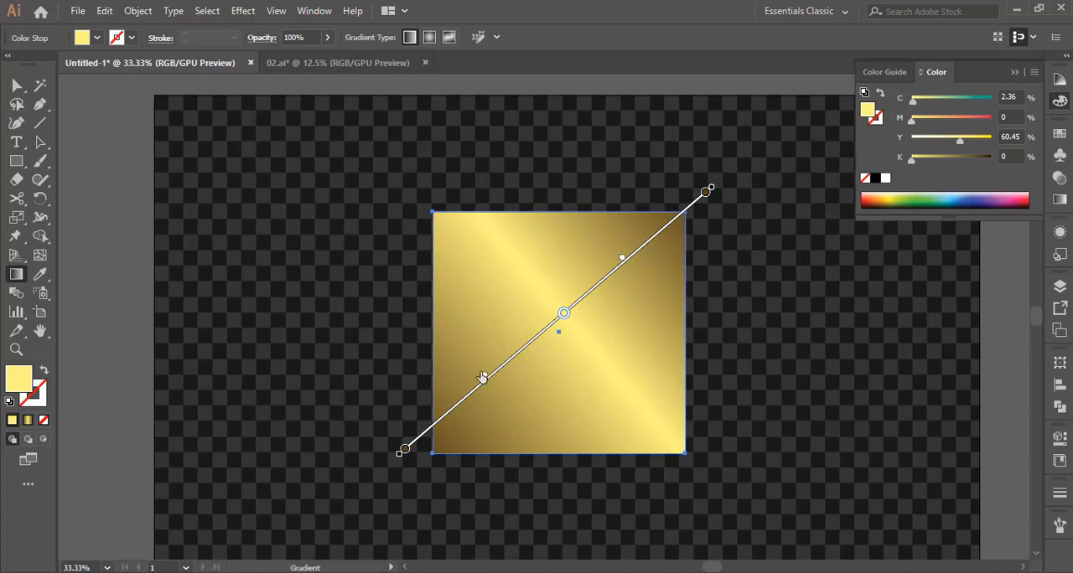
{"action": "left_click", "coordinate": [40, 142]}
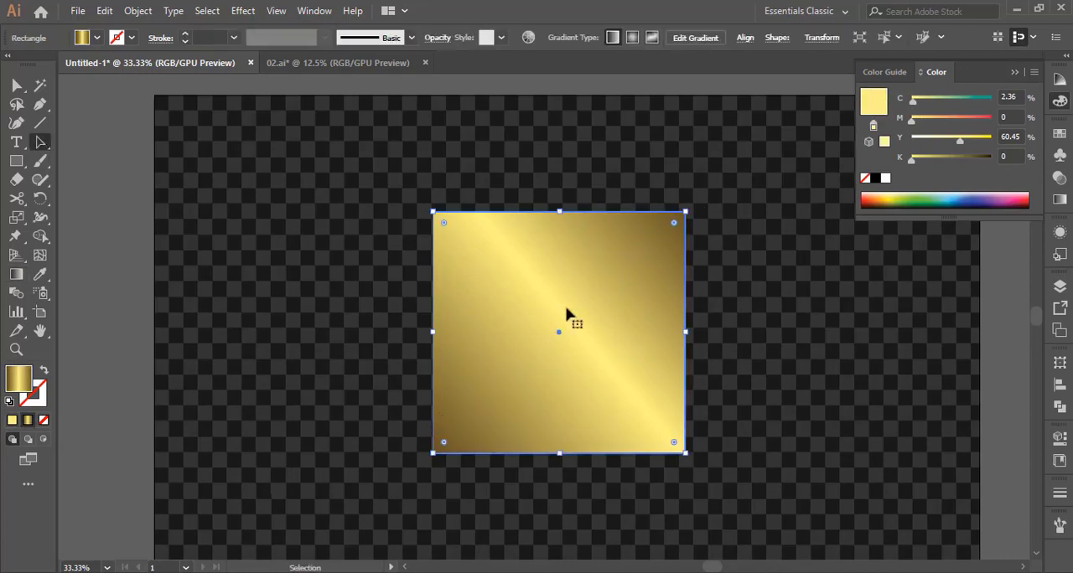
Swap the square's fill and stroke, set the gold gradient stroke to 3 pt, and deselect the square
{"action": "left_click", "coordinate": [42, 372]}
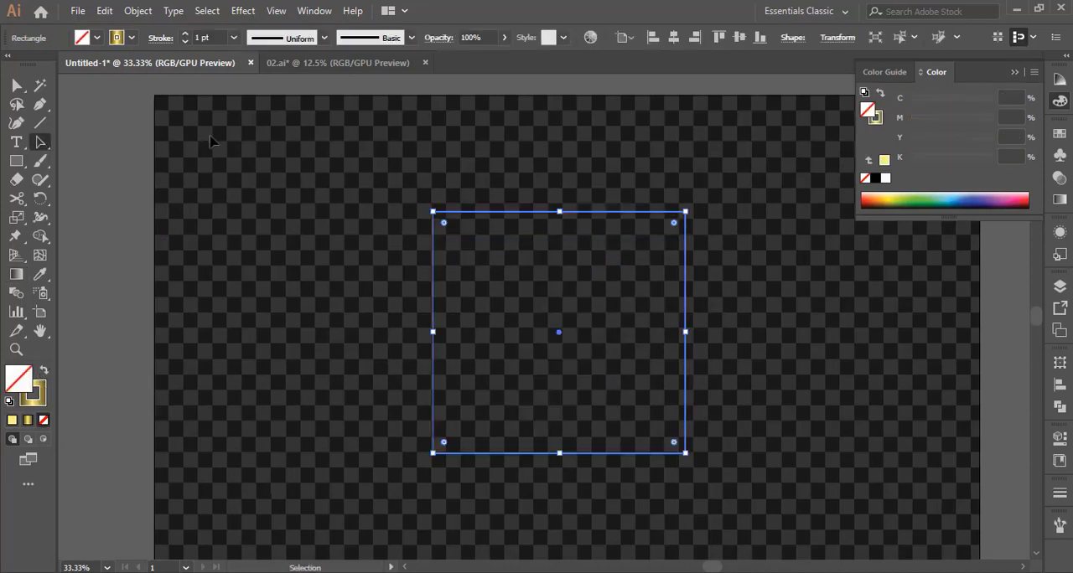
{"action": "left_click", "coordinate": [184, 35]}
{"action": "left_click", "coordinate": [183, 35]}
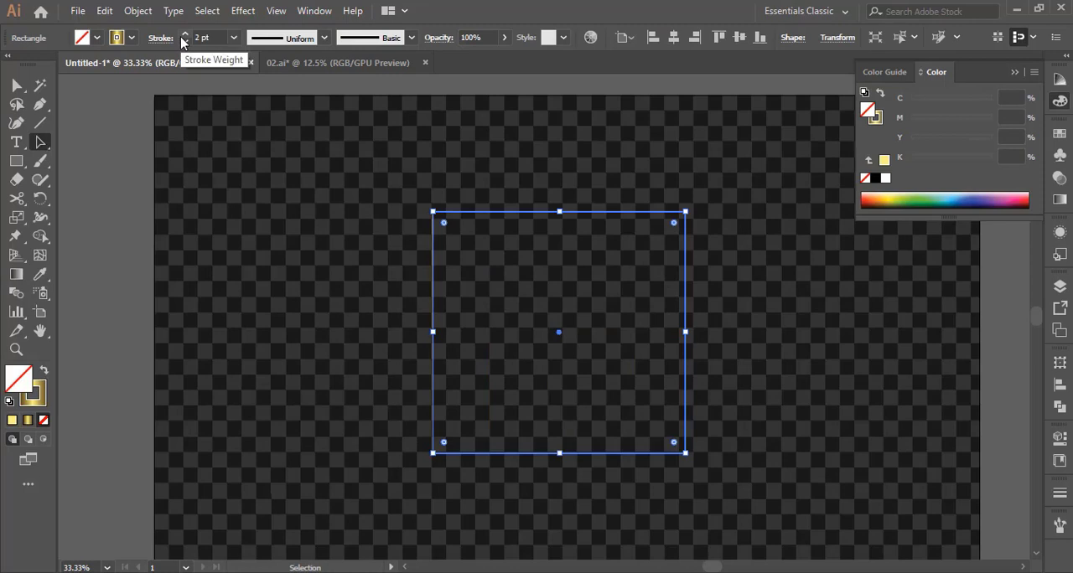
{"action": "left_click", "coordinate": [148, 184]}
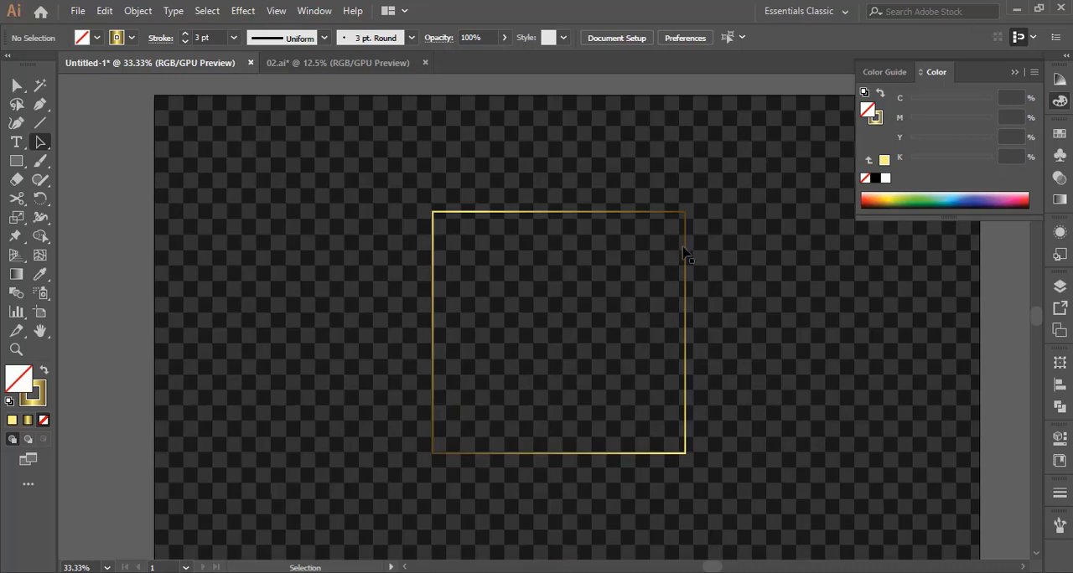
Draw a small circle beside the gold frame's upper-left corner with the Ellipse tool and move it farther away from the frame
{"action": "left_click", "coordinate": [16, 349]}
{"action": "left_click", "coordinate": [385, 303]}
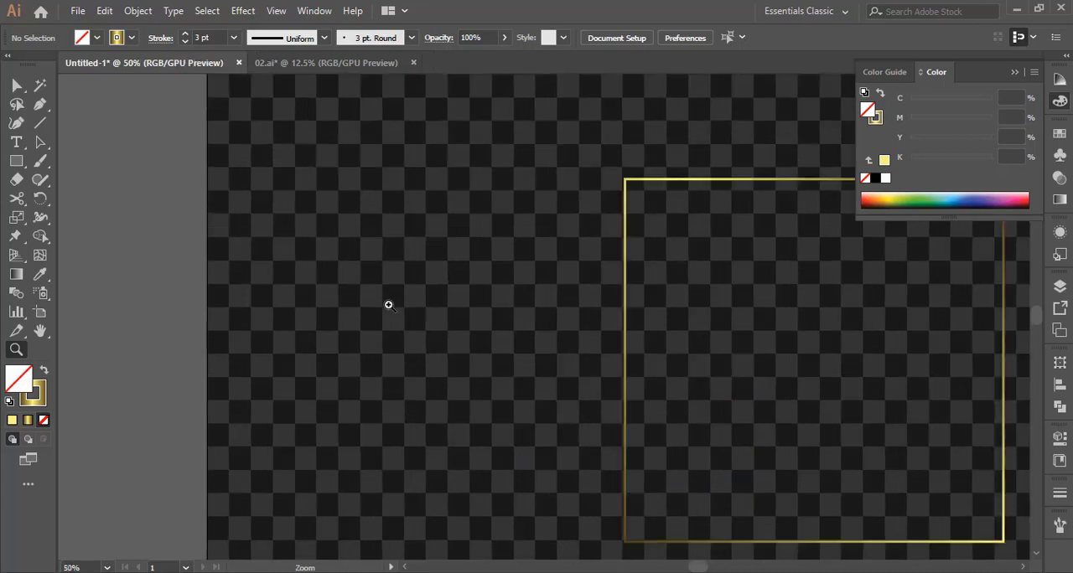
{"action": "left_click", "coordinate": [606, 198]}
{"action": "left_click", "coordinate": [505, 342]}
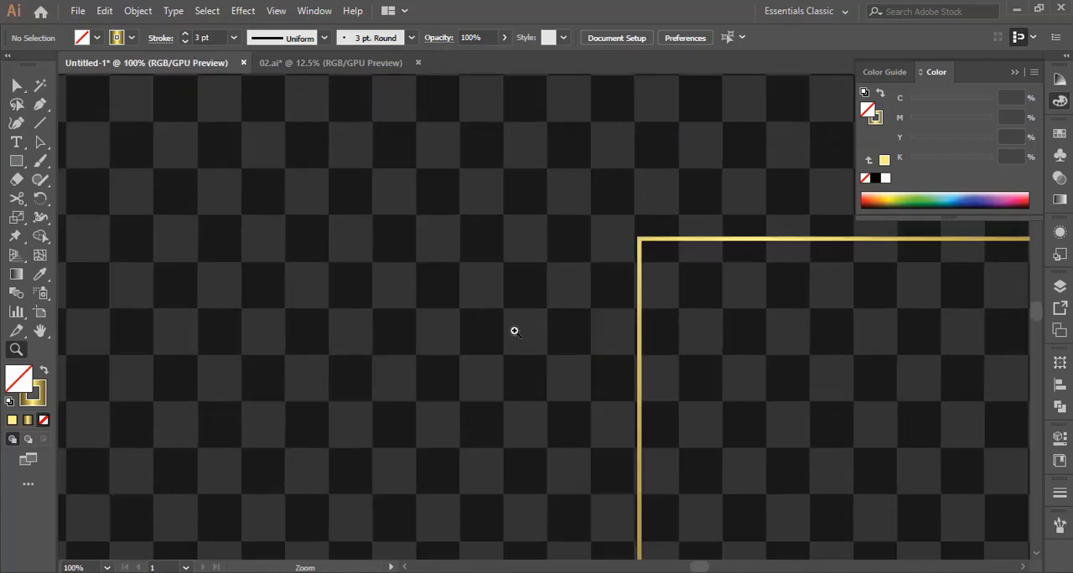
{"action": "left_click", "coordinate": [512, 330]}
{"action": "left_click", "coordinate": [528, 310]}
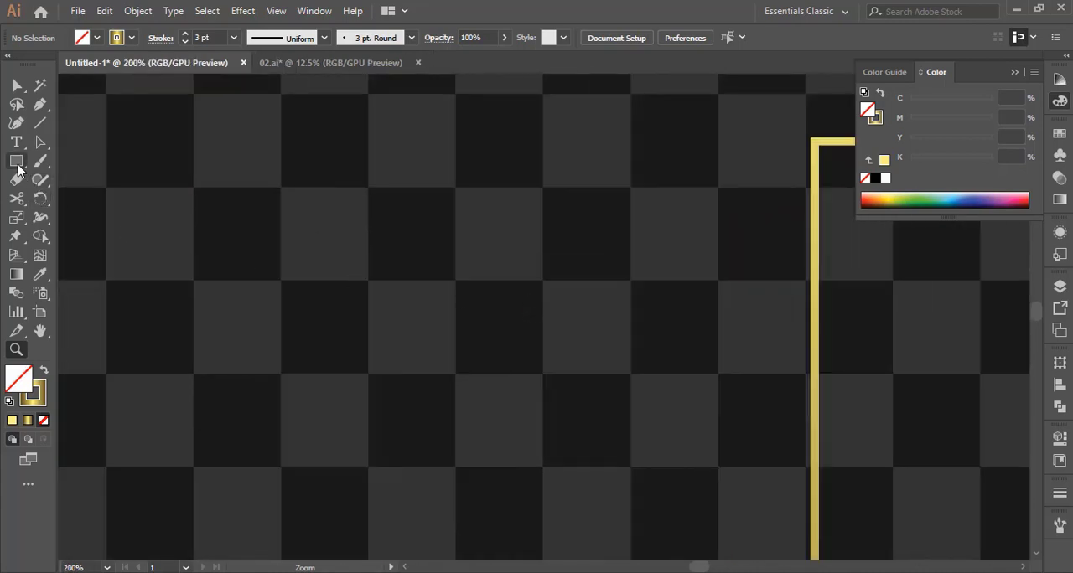
{"action": "left_click_drag", "start_coordinate": [18, 169], "coordinate": [74, 202]}
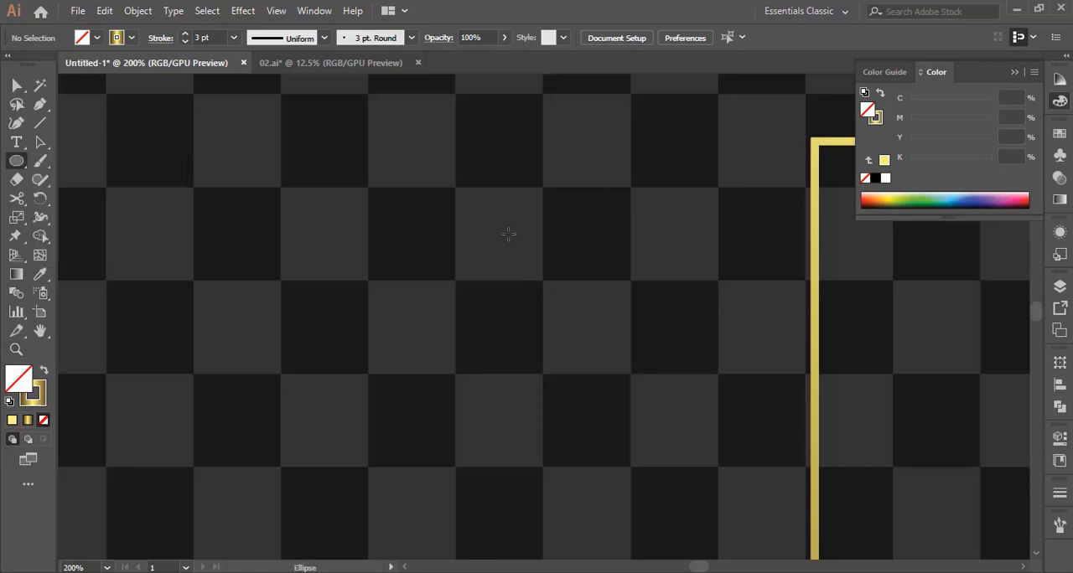
{"action": "left_click_drag", "start_coordinate": [508, 234], "coordinate": [716, 439]}
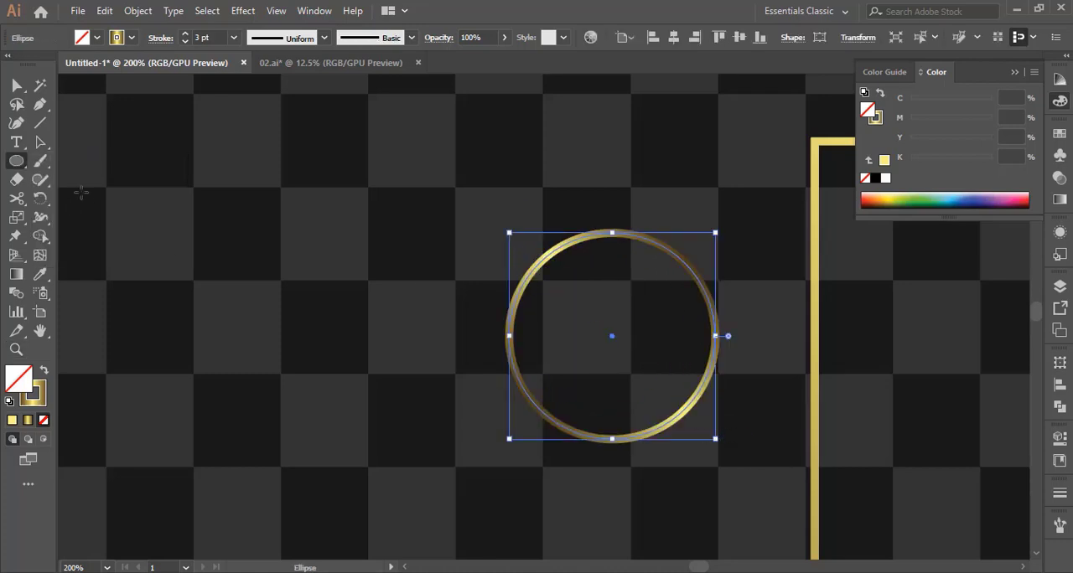
{"action": "key", "text": "v"}
{"action": "left_click_drag", "start_coordinate": [616, 340], "coordinate": [391, 267]}
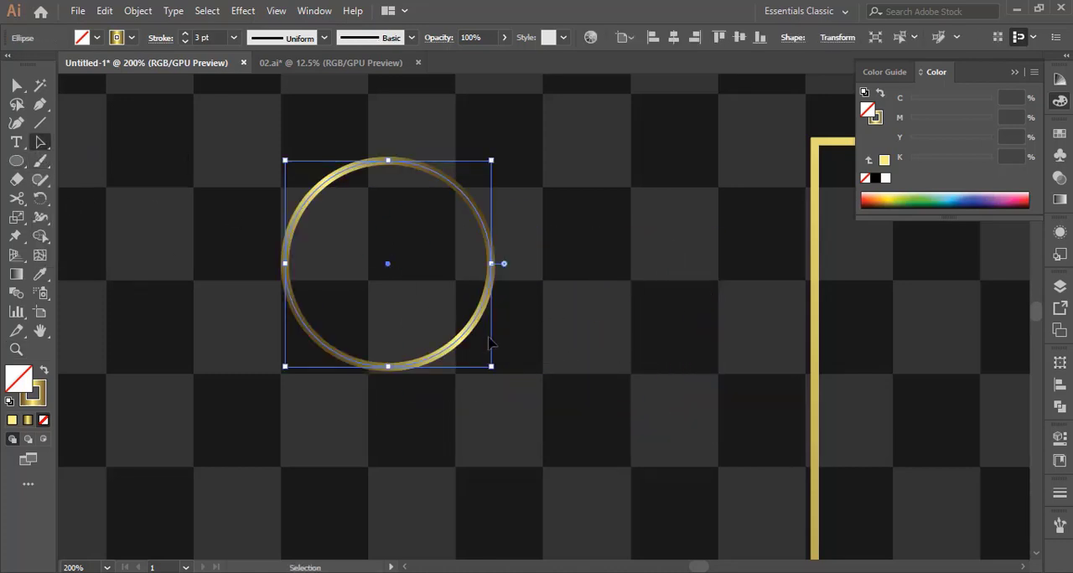
Apply the gold linear gradient to the circle's fill and remove its stroke
{"action": "left_click", "coordinate": [1059, 202]}
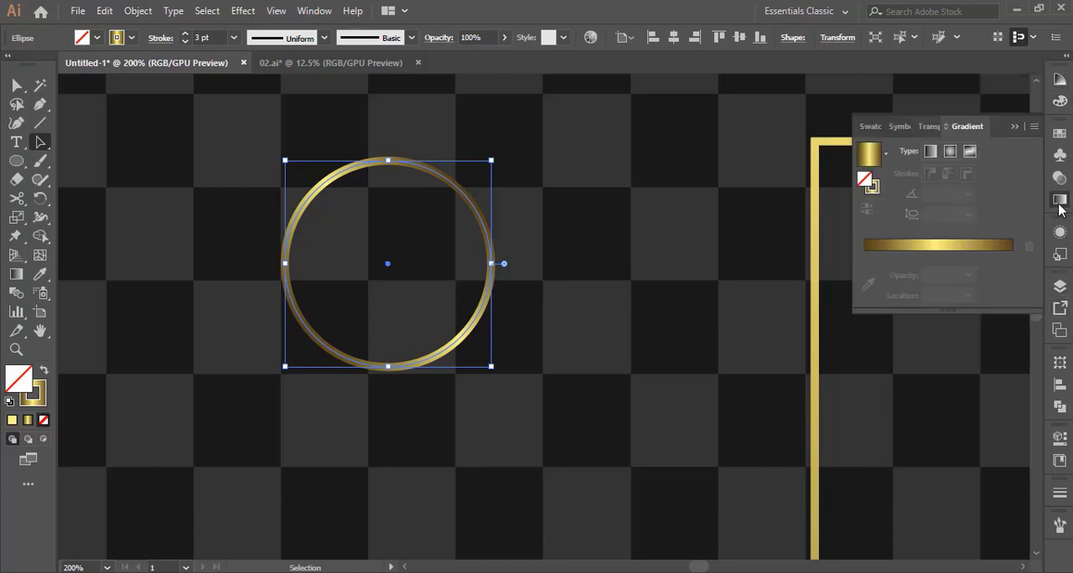
{"action": "left_click", "coordinate": [958, 253]}
{"action": "left_click", "coordinate": [195, 423]}
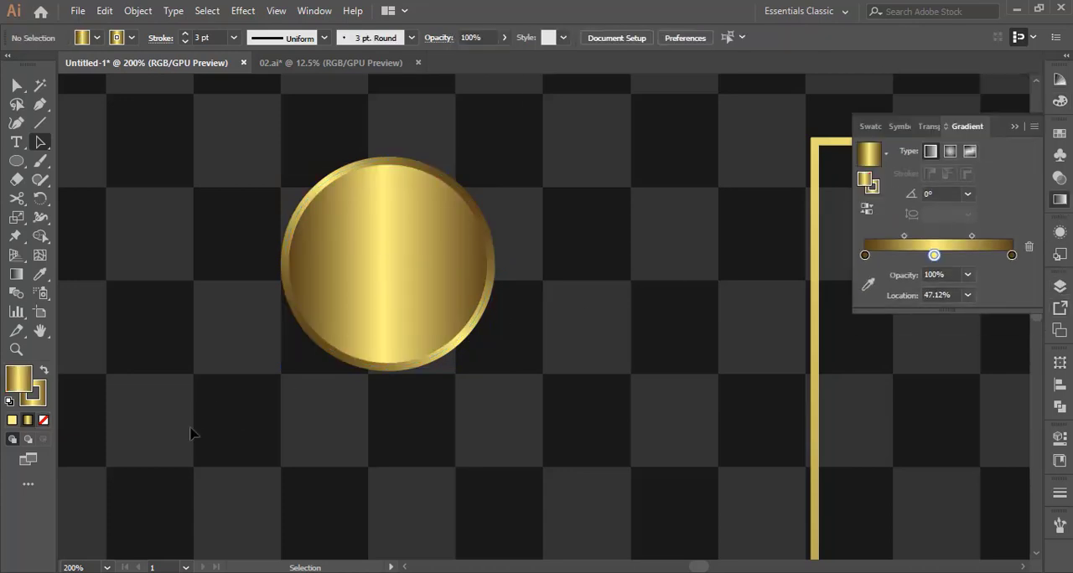
{"action": "left_click", "coordinate": [377, 307]}
{"action": "left_click", "coordinate": [41, 403]}
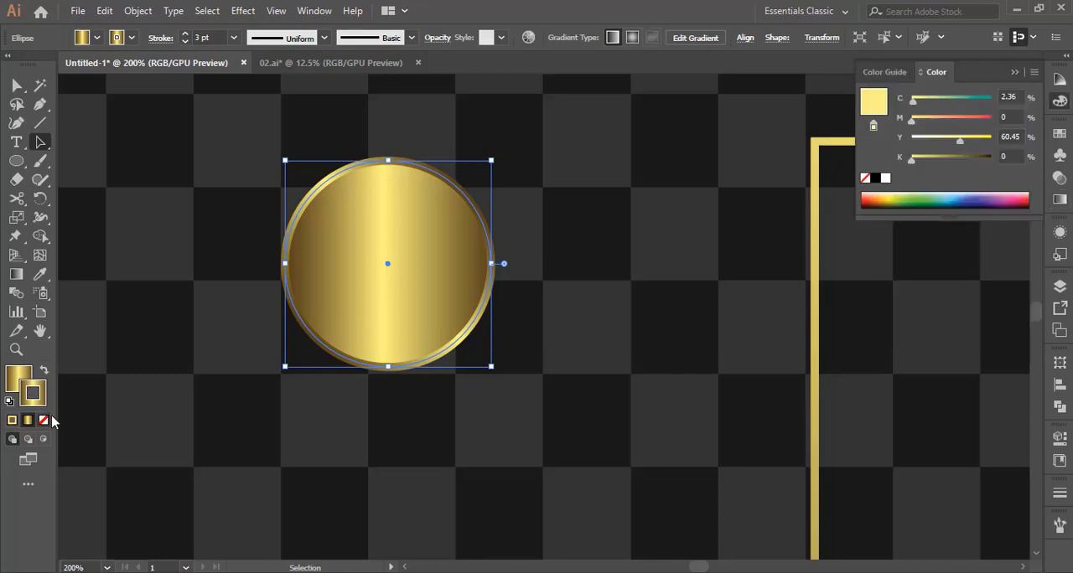
{"action": "left_click", "coordinate": [43, 420]}
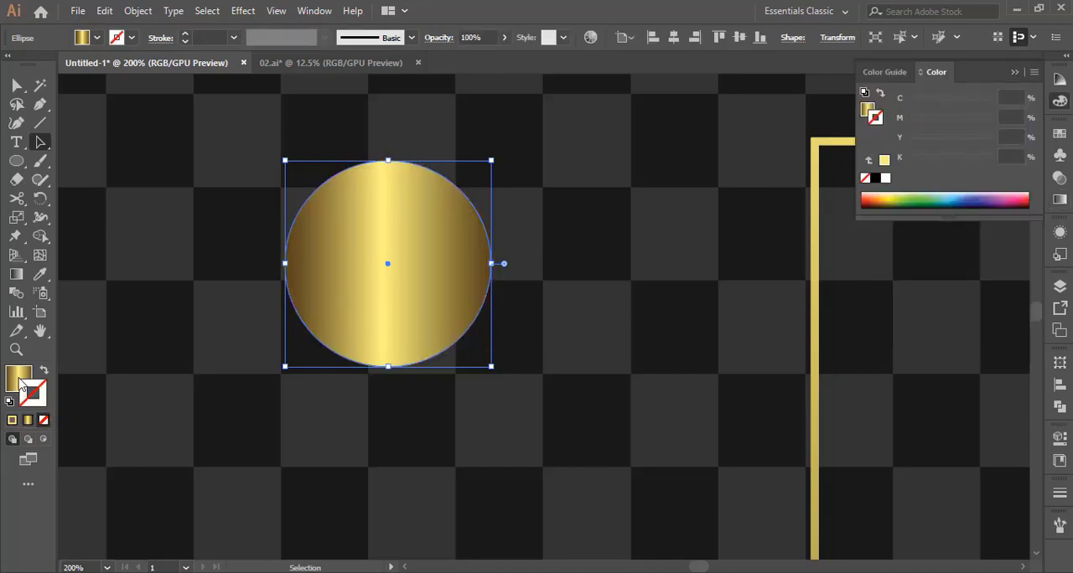
Delete the gradient's first brown stop, move the yellow stop to 0%, and change the circle's gradient type to radial
{"action": "left_click", "coordinate": [1064, 204]}
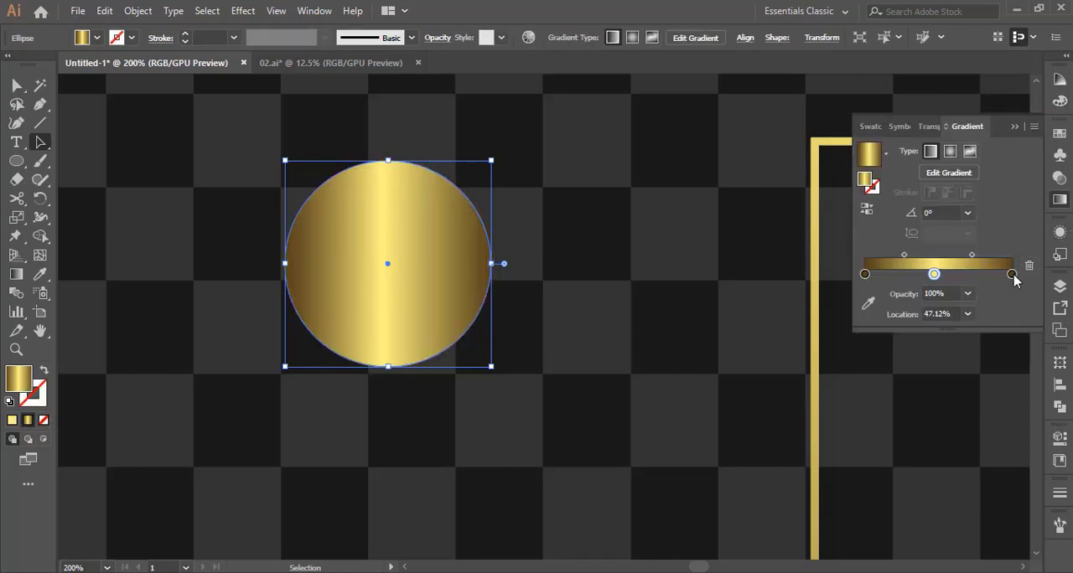
{"action": "left_click_drag", "start_coordinate": [865, 275], "coordinate": [867, 311]}
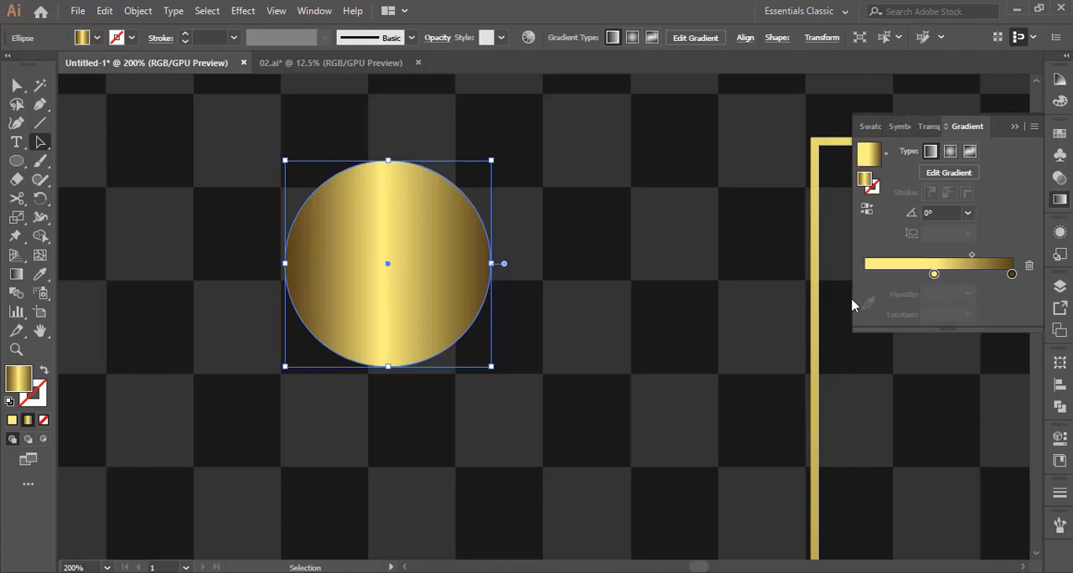
{"action": "left_click_drag", "start_coordinate": [934, 275], "coordinate": [864, 275]}
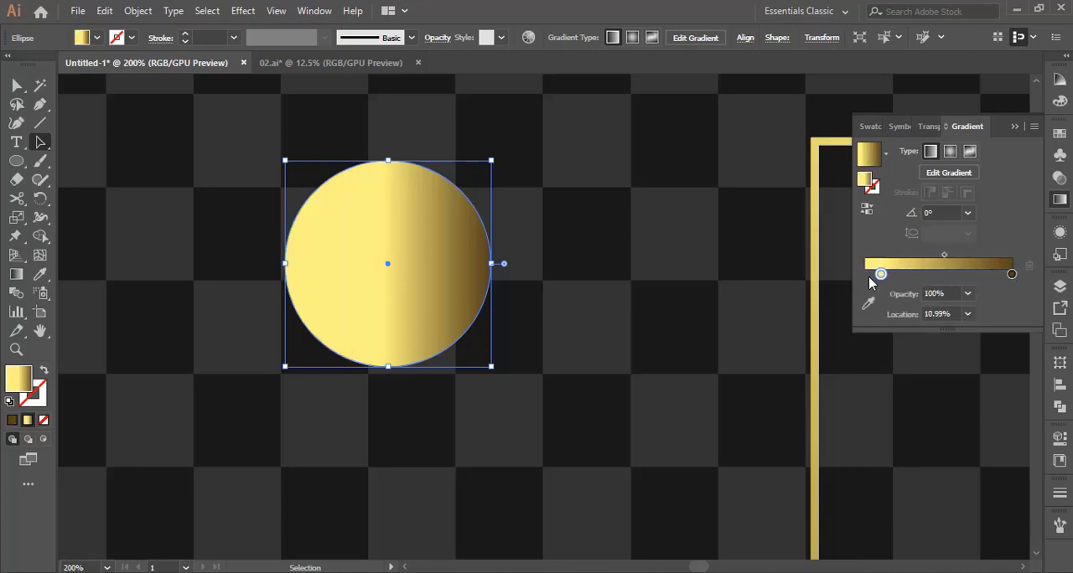
{"action": "left_click", "coordinate": [949, 151]}
{"action": "left_click", "coordinate": [236, 12]}
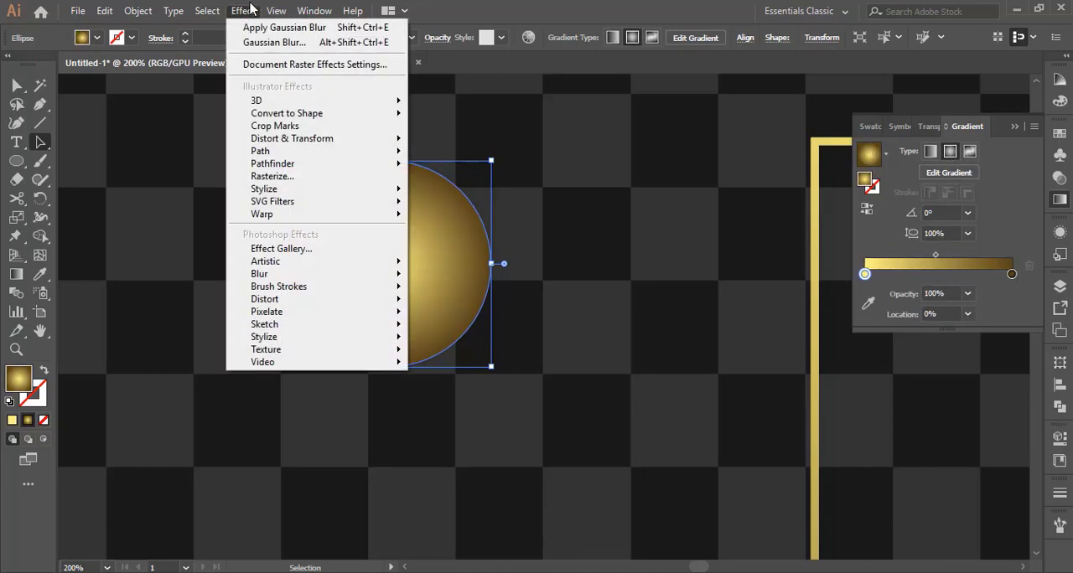
{"action": "mouse_move", "coordinate": [355, 274]}
{"action": "left_click", "coordinate": [423, 277]}
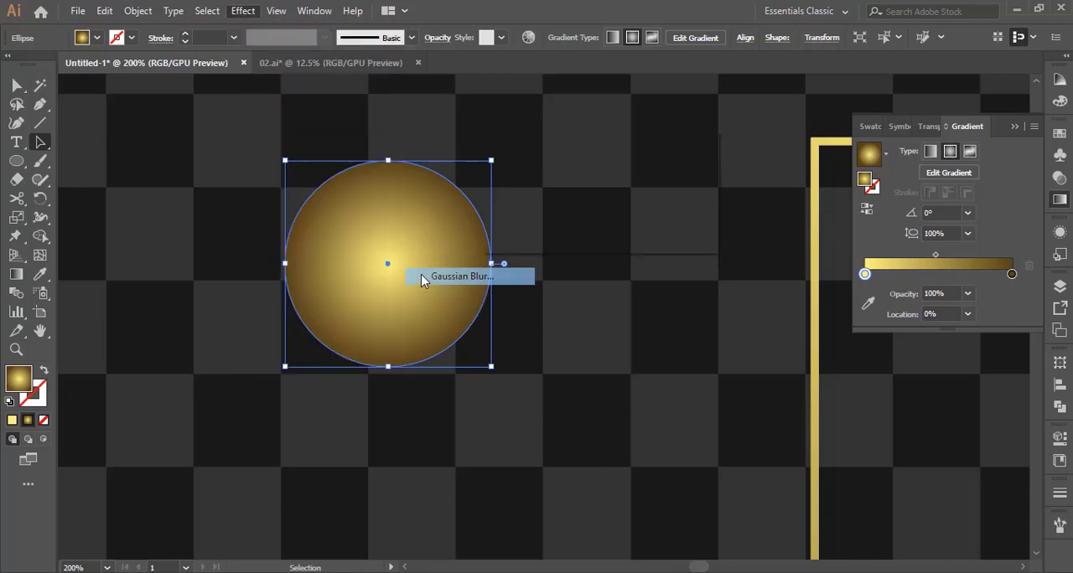
{"action": "left_click", "coordinate": [503, 214]}
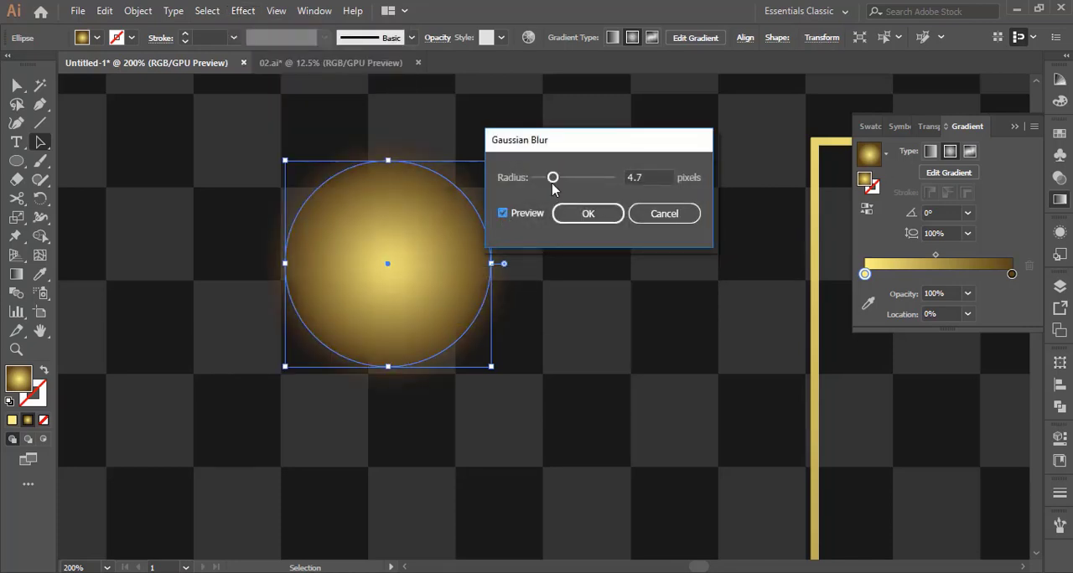
{"action": "left_click_drag", "start_coordinate": [564, 183], "coordinate": [584, 183]}
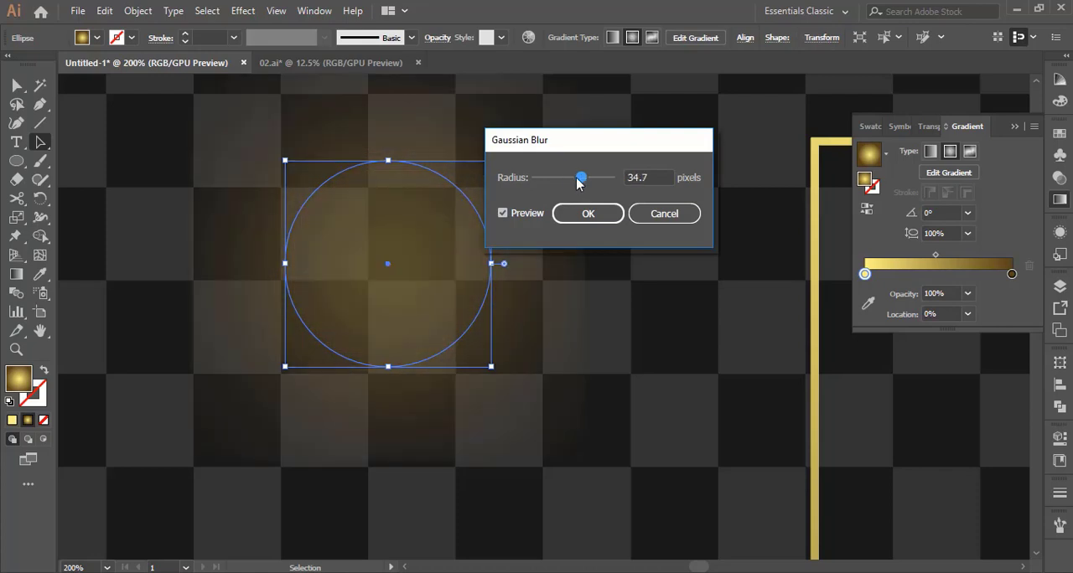
{"action": "left_click", "coordinate": [659, 211]}
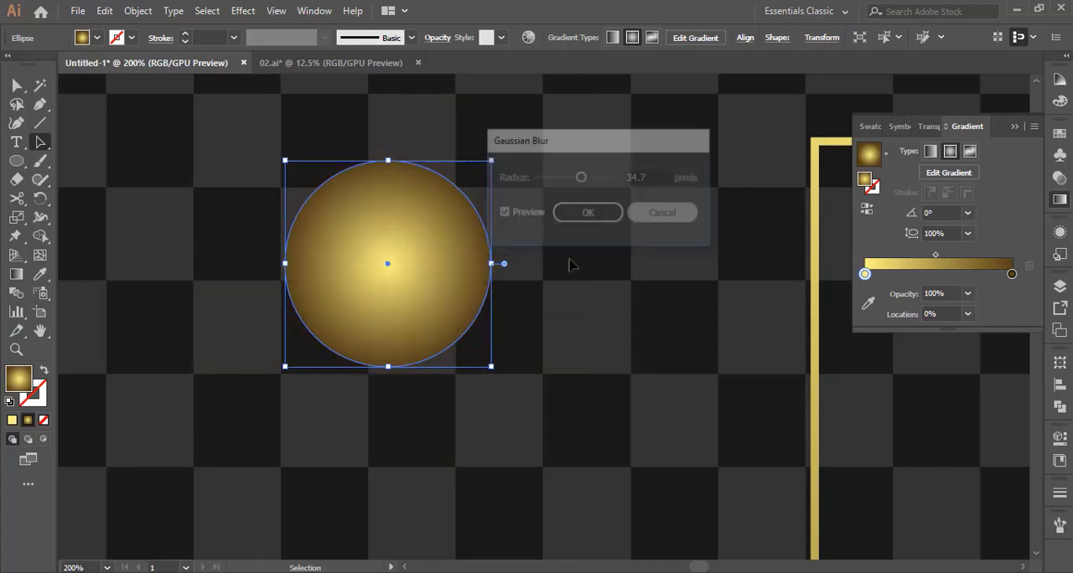
Duplicate the radial gold circle beside itself and apply a Gaussian Blur with a 39-pixel radius to the original circle
{"action": "left_click_drag", "start_coordinate": [431, 274], "coordinate": [692, 275]}
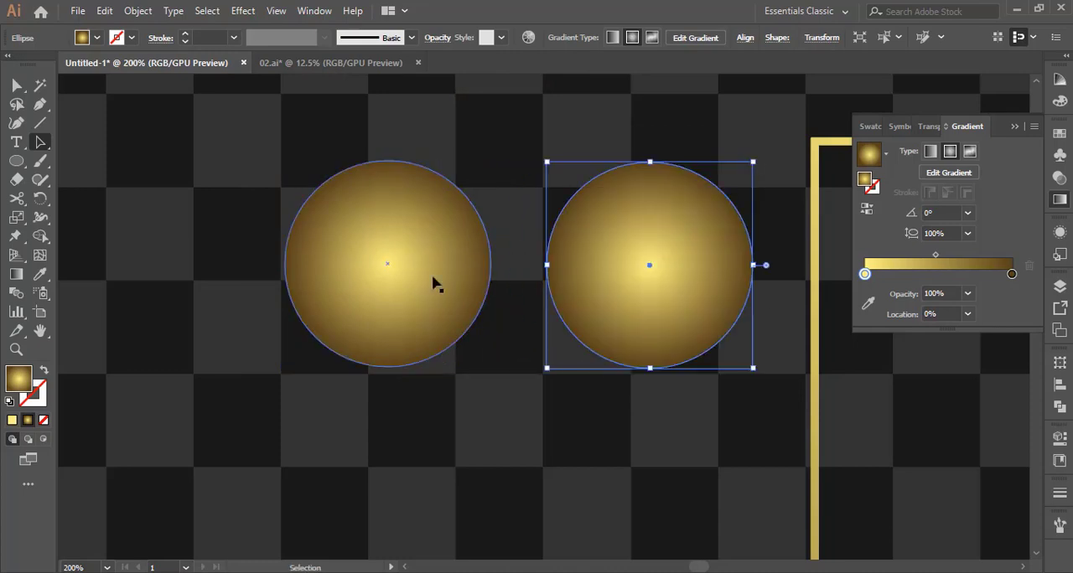
{"action": "left_click", "coordinate": [433, 276]}
{"action": "left_click", "coordinate": [241, 11]}
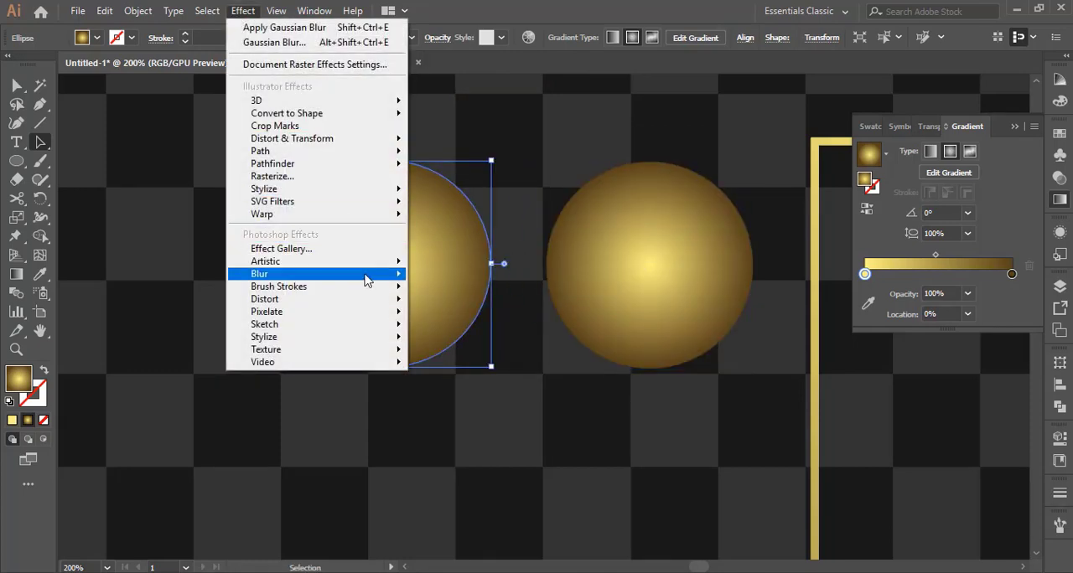
{"action": "mouse_move", "coordinate": [368, 275]}
{"action": "left_click", "coordinate": [446, 276]}
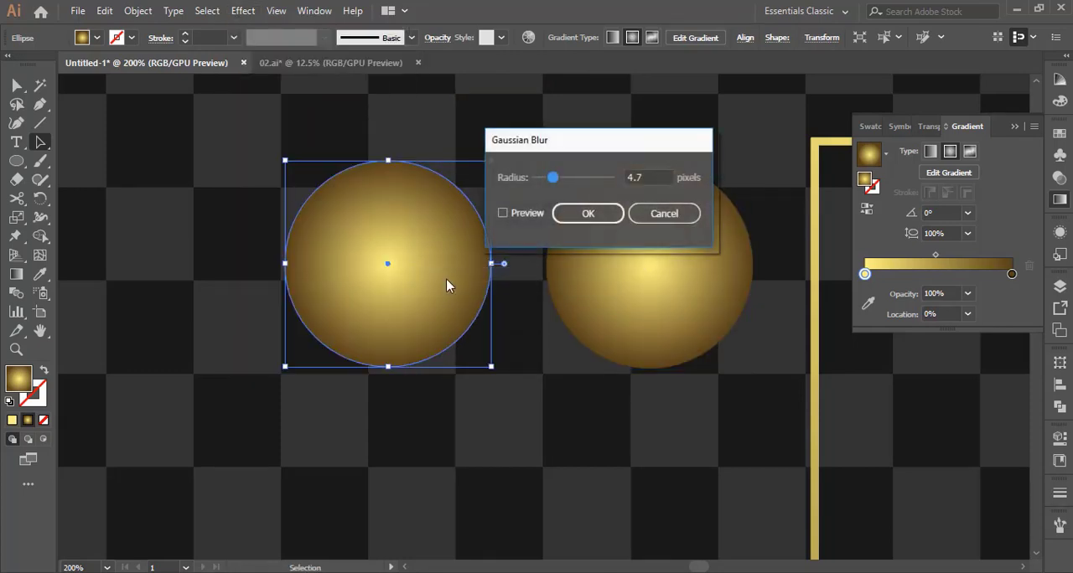
{"action": "left_click", "coordinate": [502, 214]}
{"action": "left_click", "coordinate": [582, 179]}
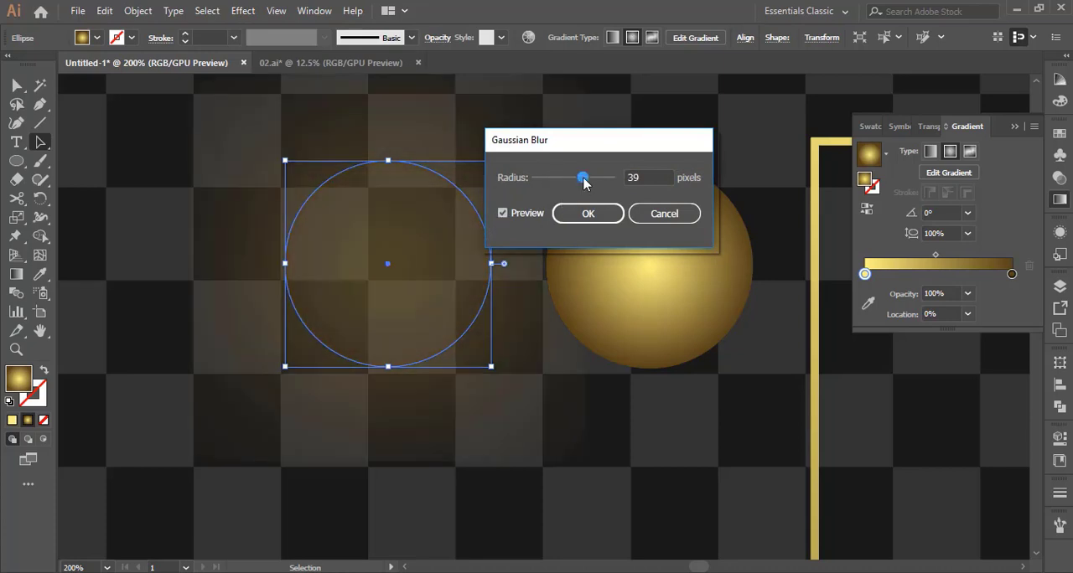
{"action": "left_click", "coordinate": [587, 211]}
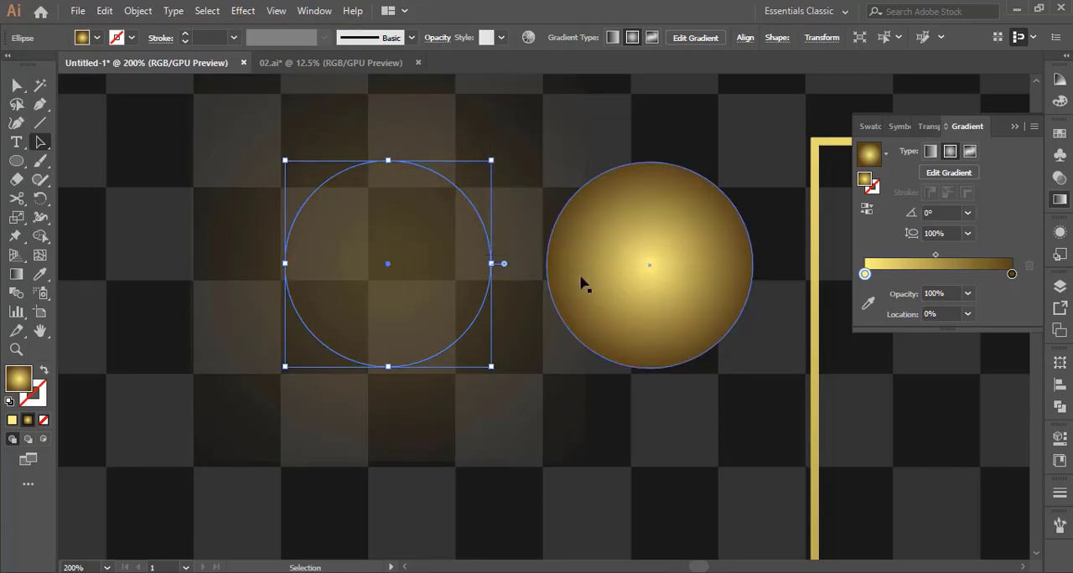
Make two overlapping copies of the unblurred circle below it, and move the upper circle over the center of the blurred glow
{"action": "left_click", "coordinate": [662, 291]}
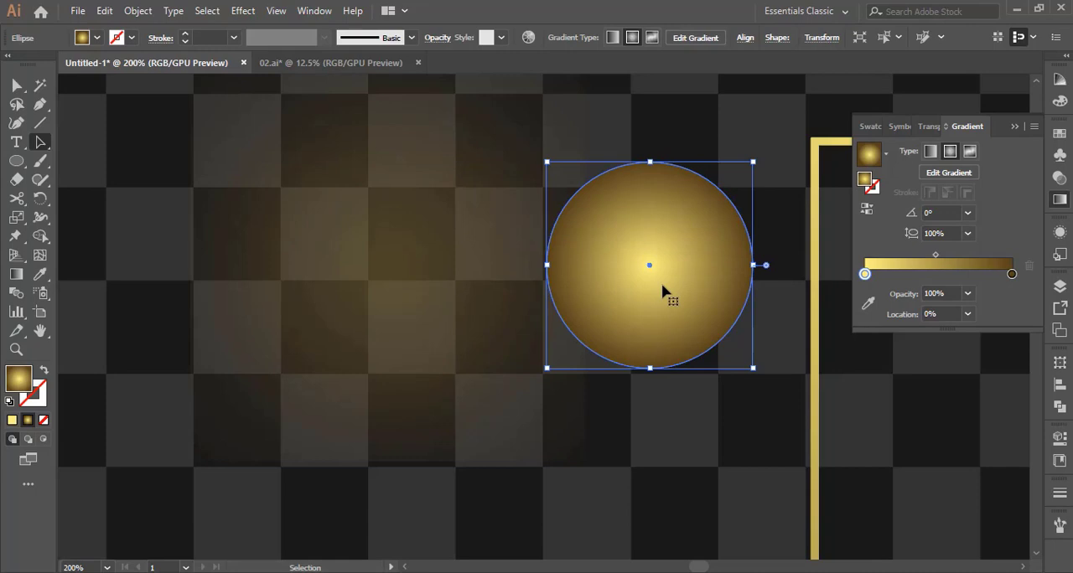
{"action": "left_click_drag", "start_coordinate": [661, 290], "coordinate": [658, 489]}
{"action": "left_click_drag", "start_coordinate": [681, 405], "coordinate": [680, 454]}
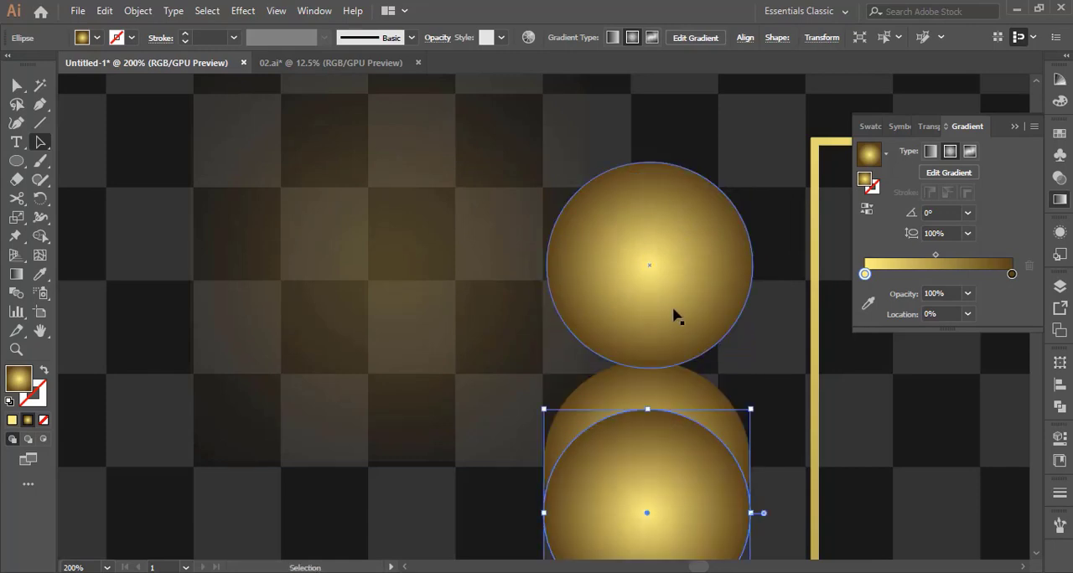
{"action": "left_click_drag", "start_coordinate": [673, 302], "coordinate": [397, 311]}
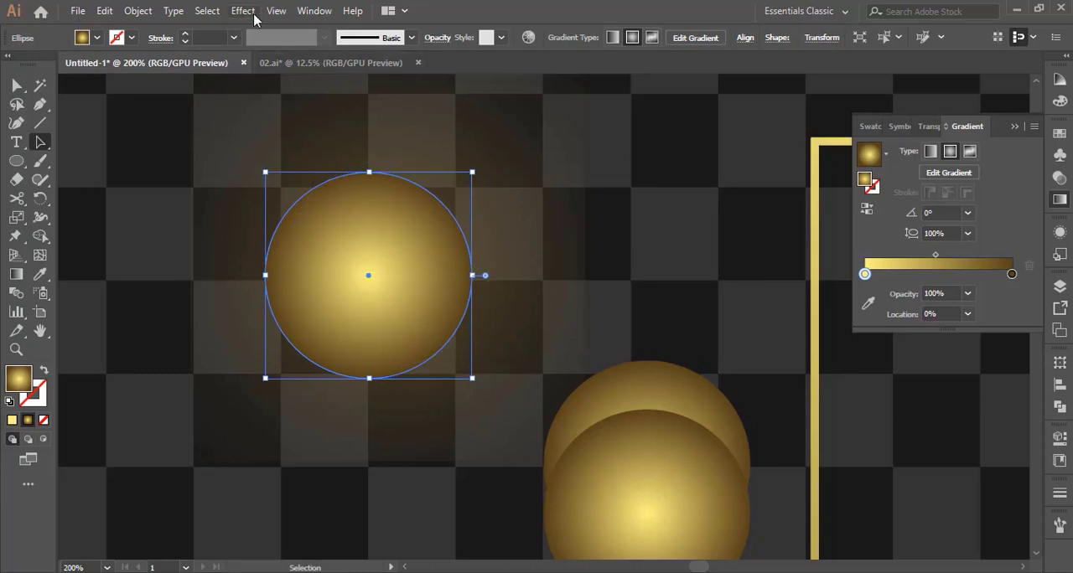
Apply a Gaussian Blur with a 30.4-pixel radius to the circle centered on the glow
{"action": "left_click", "coordinate": [250, 11]}
{"action": "mouse_move", "coordinate": [411, 278]}
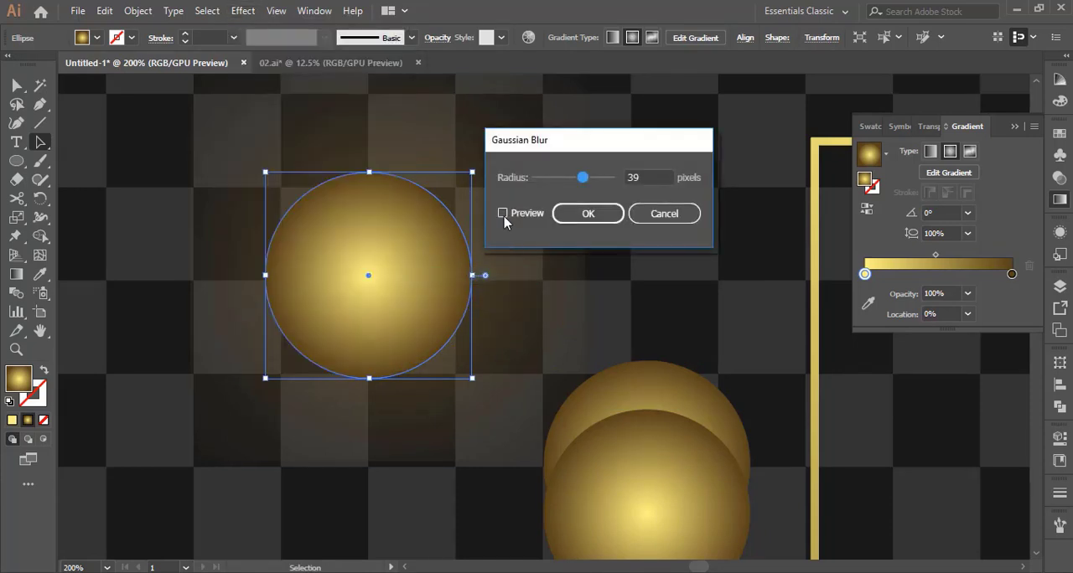
{"action": "left_click", "coordinate": [503, 213]}
{"action": "left_click", "coordinate": [572, 178]}
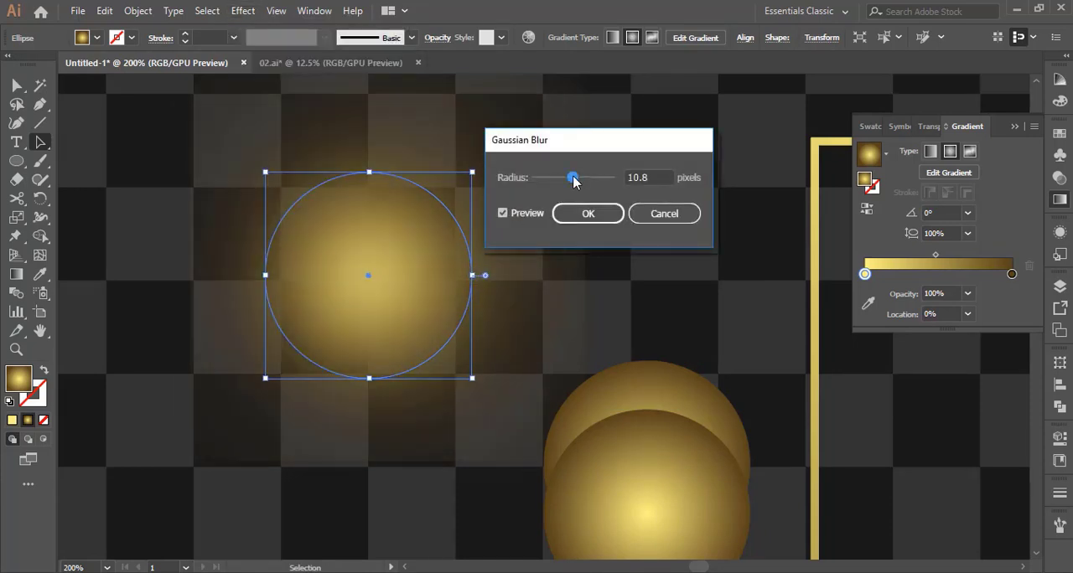
{"action": "left_click_drag", "start_coordinate": [580, 176], "coordinate": [585, 178]}
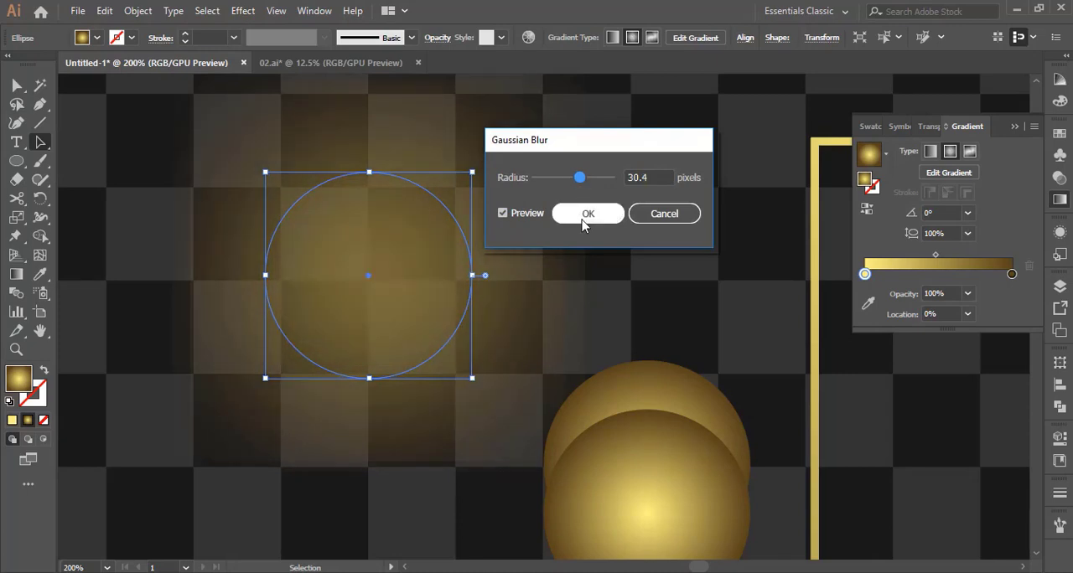
{"action": "left_click", "coordinate": [587, 214]}
Move the upper of the two spare circles onto the glow's center and give it a Gaussian Blur with a 13-pixel radius
{"action": "scroll", "coordinate": [656, 484], "scroll_direction": "down", "scroll_amount": 1}
{"action": "left_click_drag", "start_coordinate": [646, 477], "coordinate": [376, 252]}
{"action": "left_click", "coordinate": [243, 11]}
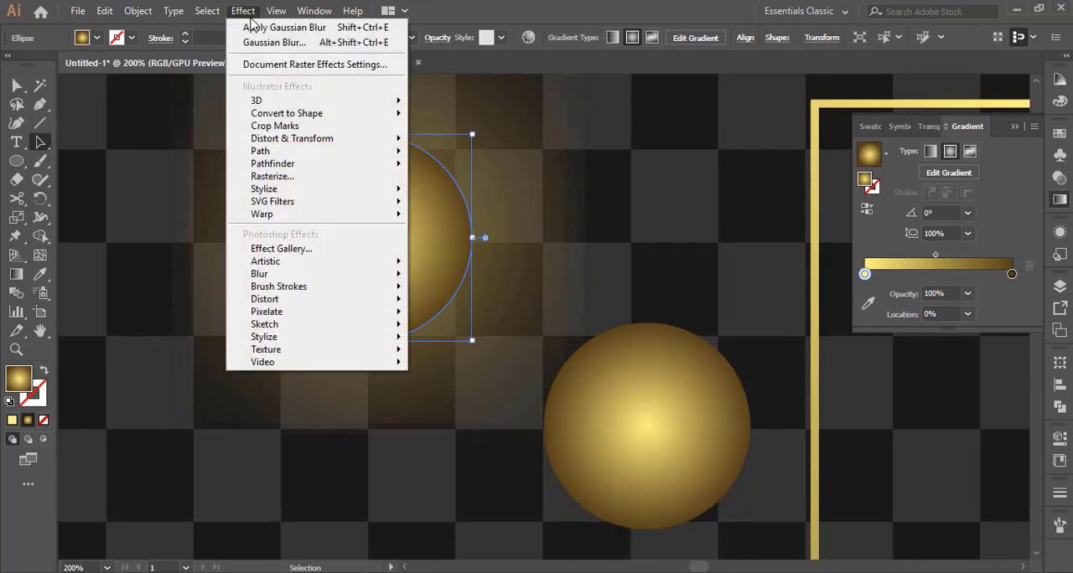
{"action": "mouse_move", "coordinate": [402, 283]}
{"action": "left_click", "coordinate": [459, 275]}
{"action": "left_click", "coordinate": [503, 213]}
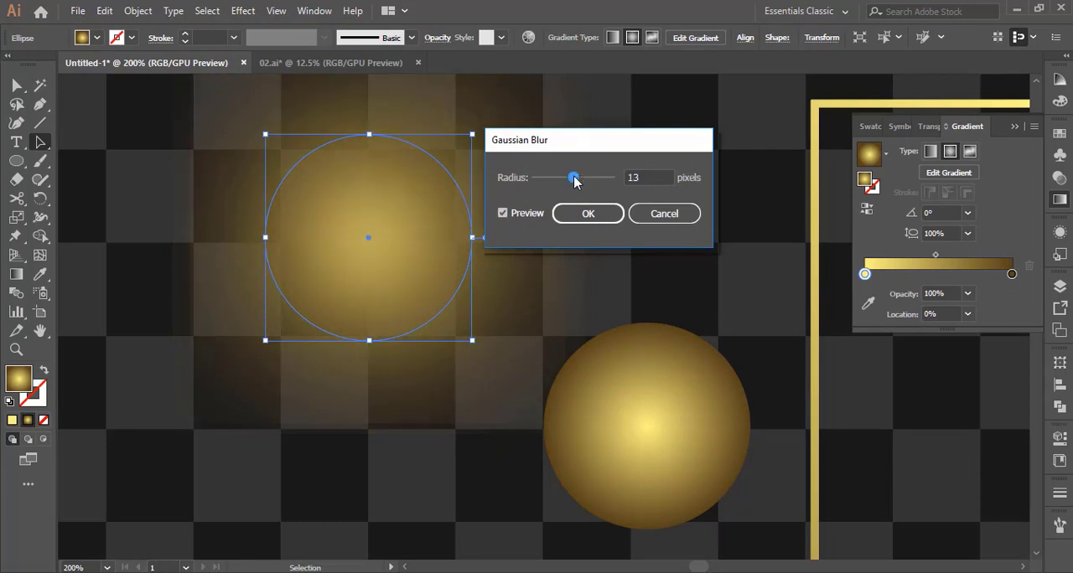
{"action": "left_click", "coordinate": [588, 213]}
{"action": "left_click", "coordinate": [694, 259]}
{"action": "scroll", "coordinate": [703, 269], "scroll_direction": "up", "scroll_amount": 1}
{"action": "scroll", "coordinate": [702, 268], "scroll_direction": "up", "scroll_amount": 1}
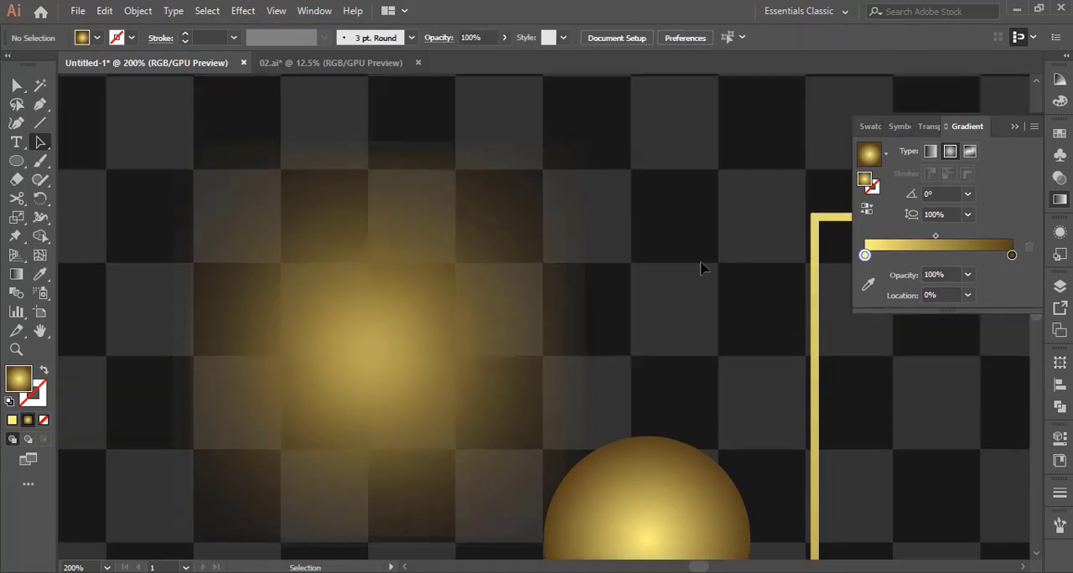
Duplicate the remaining unblurred circle slightly below itself and center the upper one on the glow
{"action": "scroll", "coordinate": [703, 268], "scroll_direction": "down", "scroll_amount": 2}
{"action": "left_click_drag", "start_coordinate": [665, 411], "coordinate": [663, 438]}
{"action": "left_click_drag", "start_coordinate": [683, 308], "coordinate": [378, 193]}
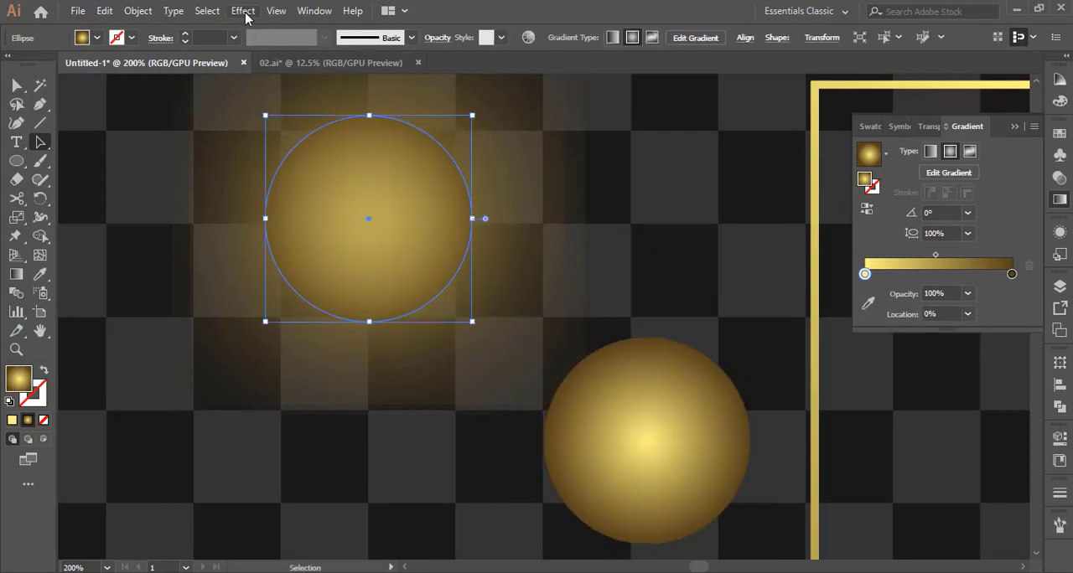
{"action": "left_click", "coordinate": [741, 176]}
{"action": "left_click", "coordinate": [430, 257]}
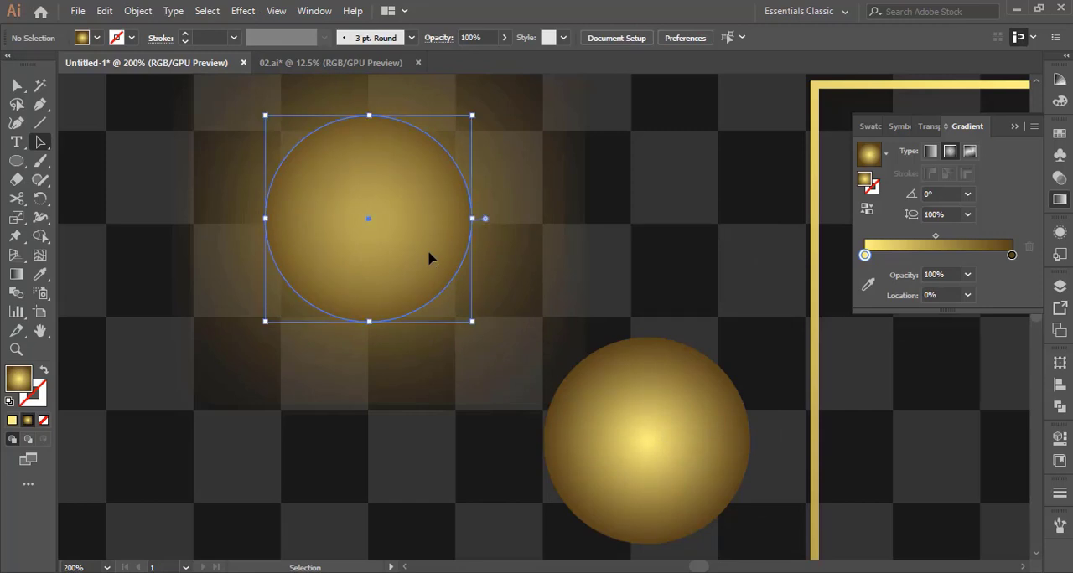
{"action": "right_click", "coordinate": [428, 250]}
{"action": "mouse_move", "coordinate": [570, 494]}
{"action": "left_click", "coordinate": [637, 425]}
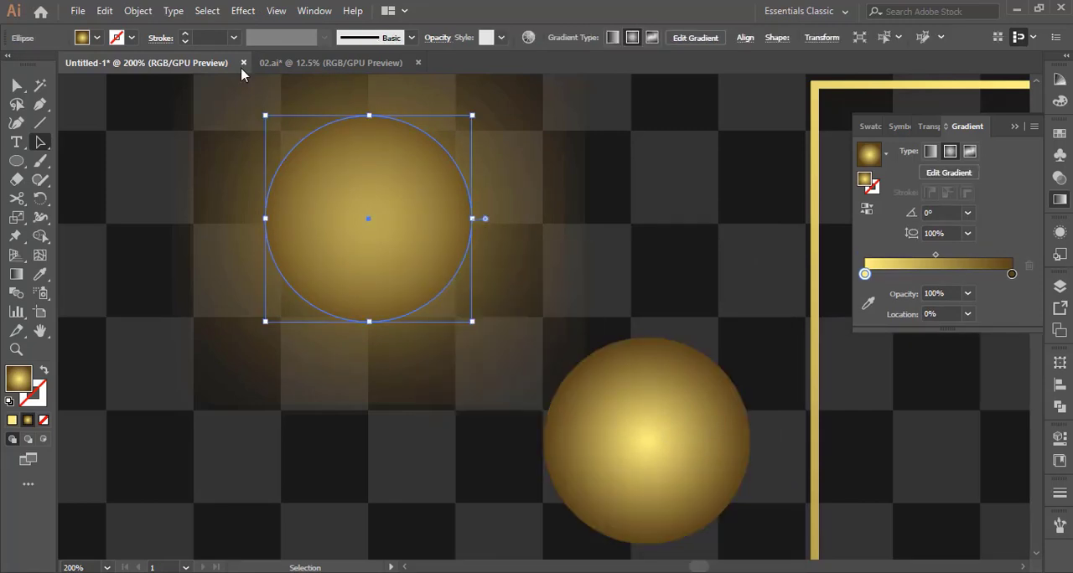
{"action": "left_click", "coordinate": [242, 10]}
{"action": "mouse_move", "coordinate": [385, 274]}
{"action": "left_click", "coordinate": [423, 278]}
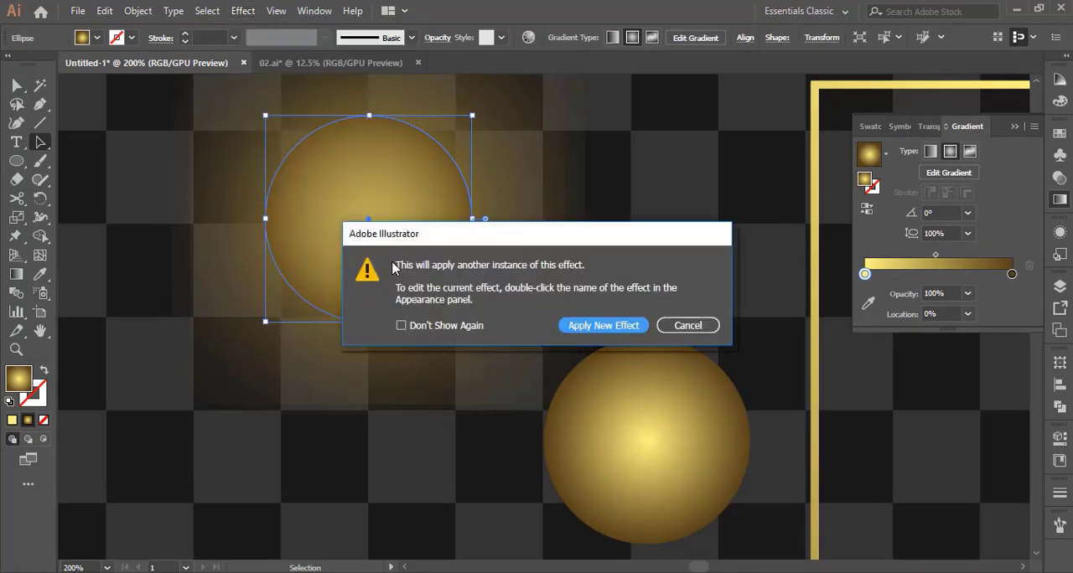
{"action": "left_click", "coordinate": [687, 325]}
Separate the stacked circles, bring the unblurred one to the front, and center both on the glow again
{"action": "left_click_drag", "start_coordinate": [463, 269], "coordinate": [658, 264]}
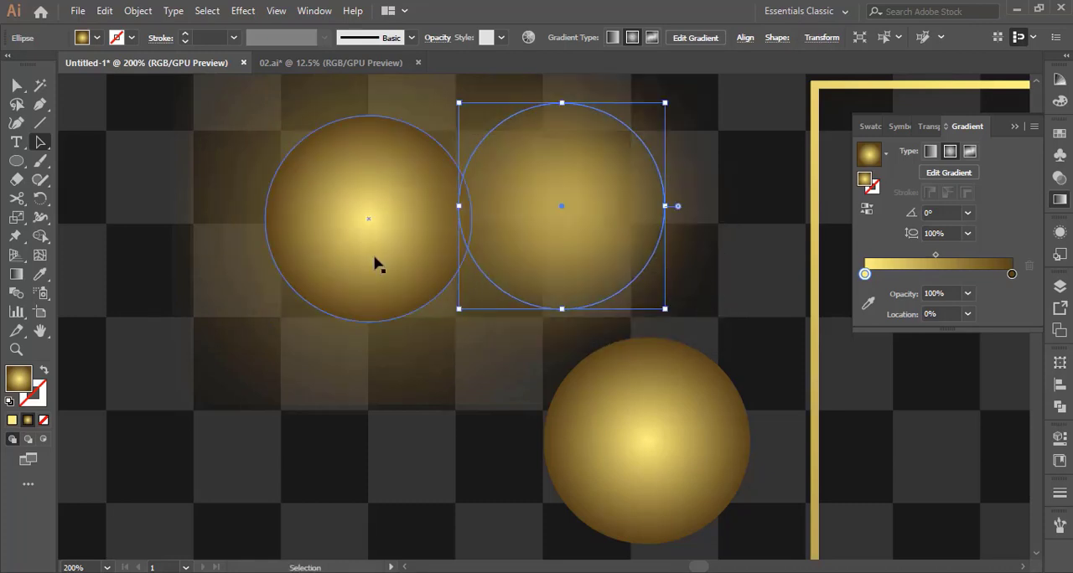
{"action": "left_click_drag", "start_coordinate": [374, 259], "coordinate": [302, 382]}
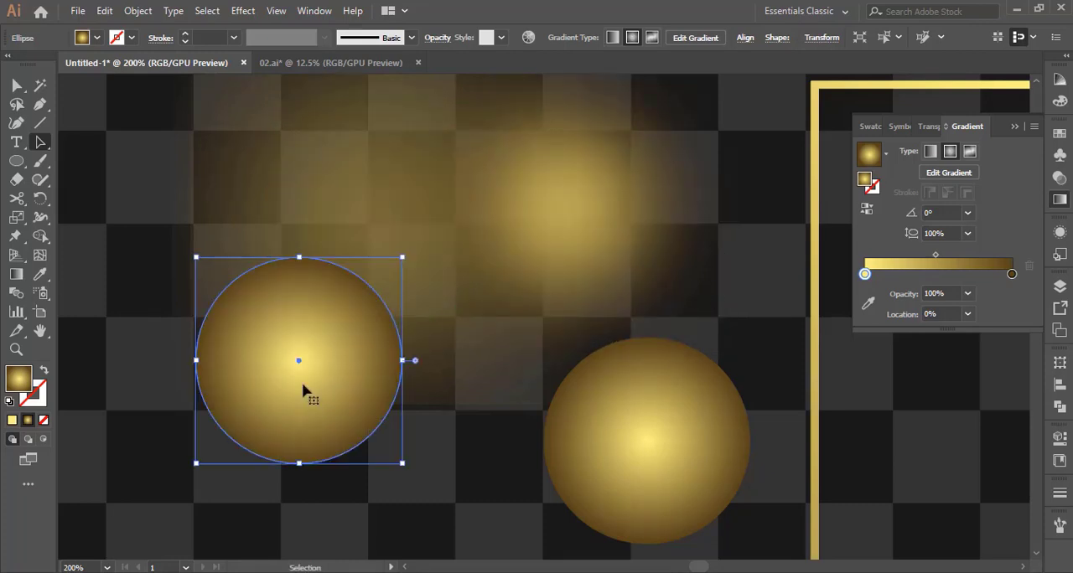
{"action": "right_click", "coordinate": [301, 382]}
{"action": "left_click", "coordinate": [470, 305]}
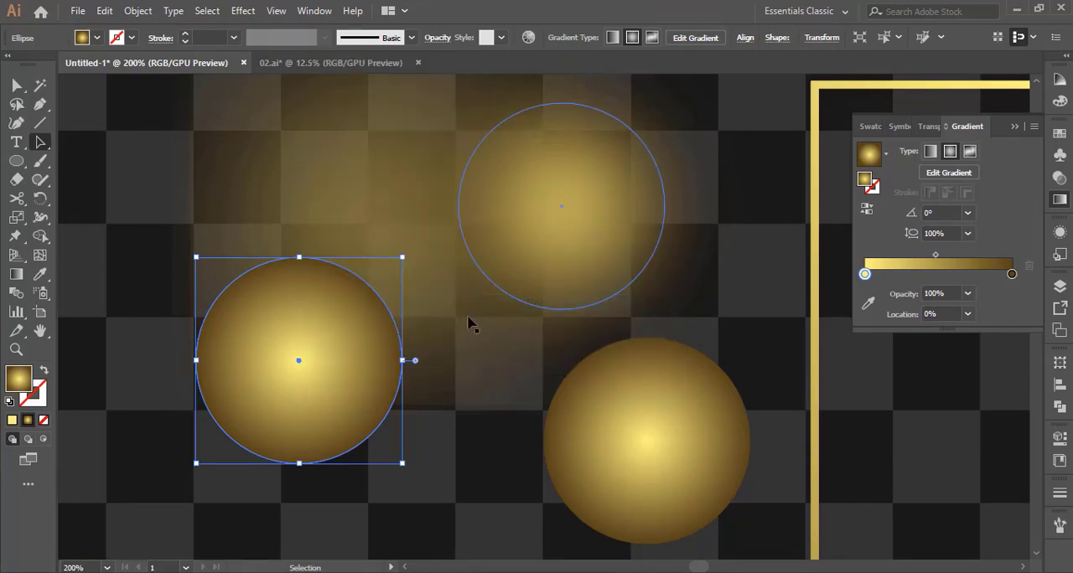
{"action": "left_click_drag", "start_coordinate": [287, 388], "coordinate": [287, 490]}
{"action": "left_click_drag", "start_coordinate": [596, 259], "coordinate": [442, 270]}
{"action": "left_click_drag", "start_coordinate": [254, 472], "coordinate": [398, 209]}
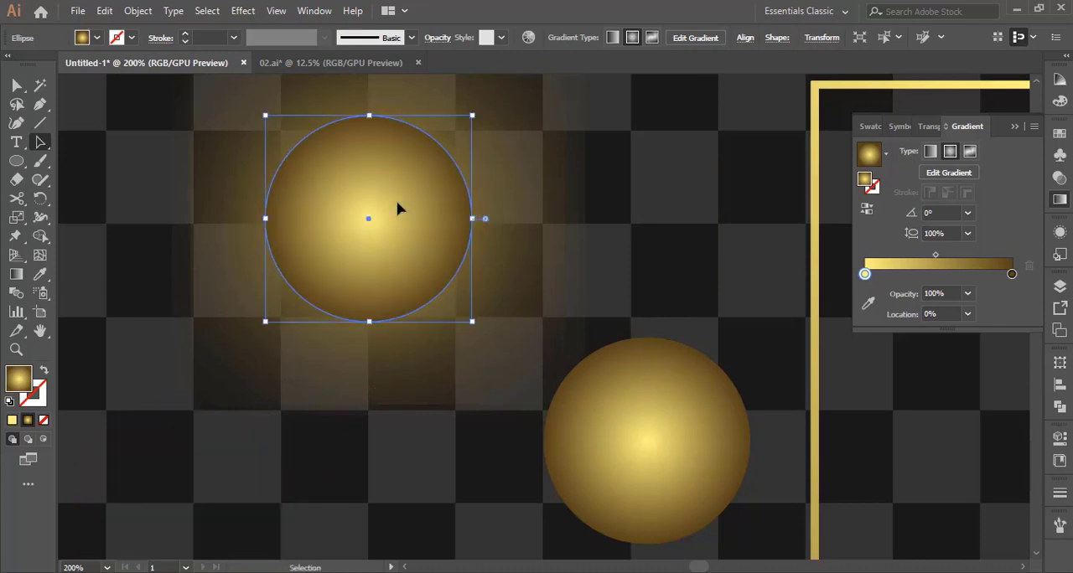
Apply a Gaussian Blur with a 7.9-pixel radius to the front circle on the glow
{"action": "left_click", "coordinate": [242, 10]}
{"action": "mouse_move", "coordinate": [352, 271]}
{"action": "left_click", "coordinate": [444, 281]}
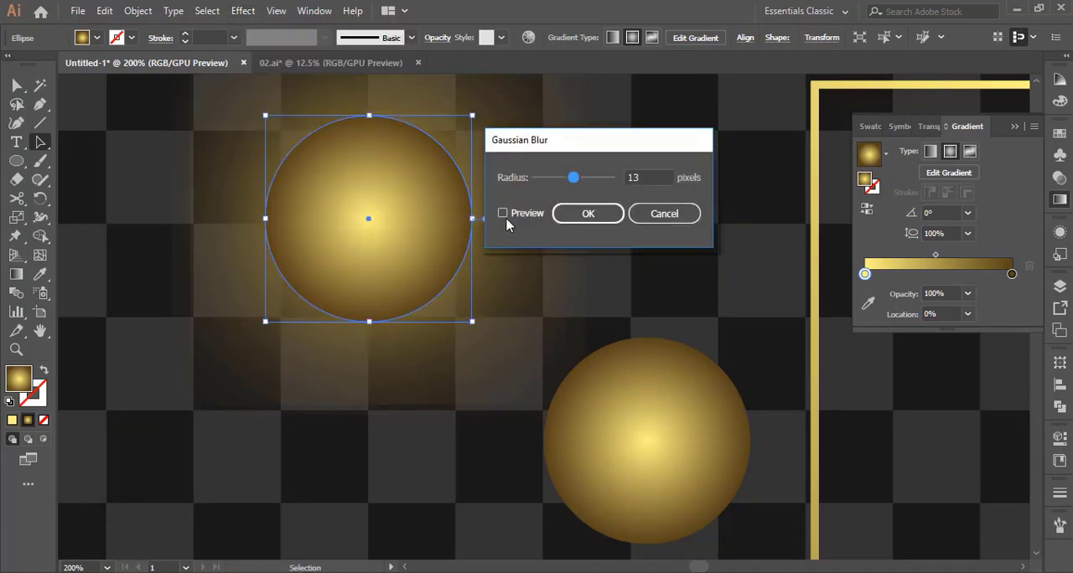
{"action": "left_click", "coordinate": [502, 215]}
{"action": "left_click_drag", "start_coordinate": [567, 183], "coordinate": [561, 179]}
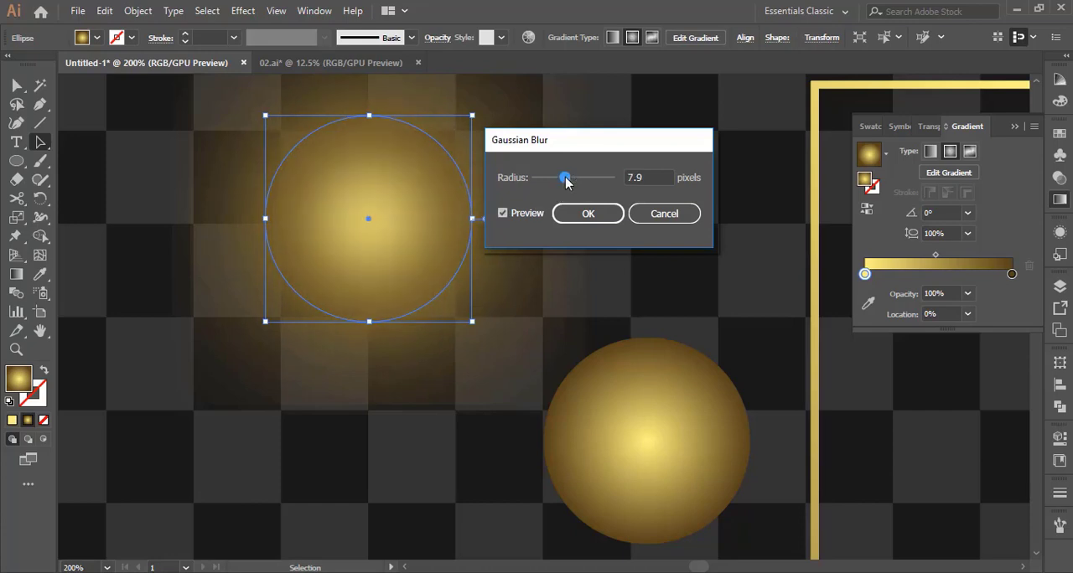
{"action": "left_click", "coordinate": [589, 213]}
{"action": "left_click", "coordinate": [675, 242]}
{"action": "scroll", "coordinate": [674, 251], "scroll_direction": "up", "scroll_amount": 1}
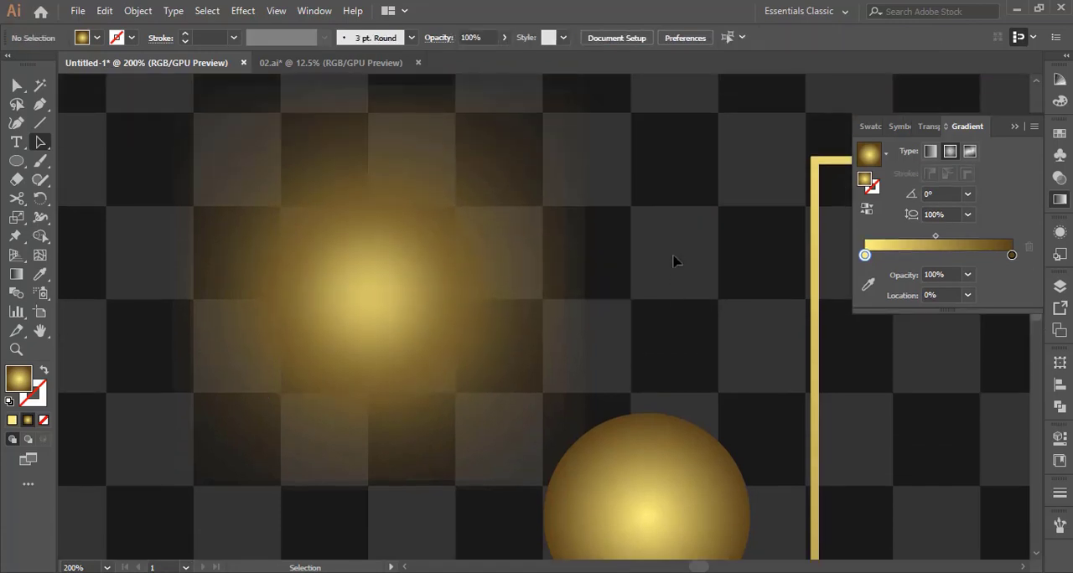
Duplicate the unblurred circle, center one copy on the glow, and bring it to the front
{"action": "scroll", "coordinate": [676, 260], "scroll_direction": "down", "scroll_amount": 3}
{"action": "left_click", "coordinate": [670, 424]}
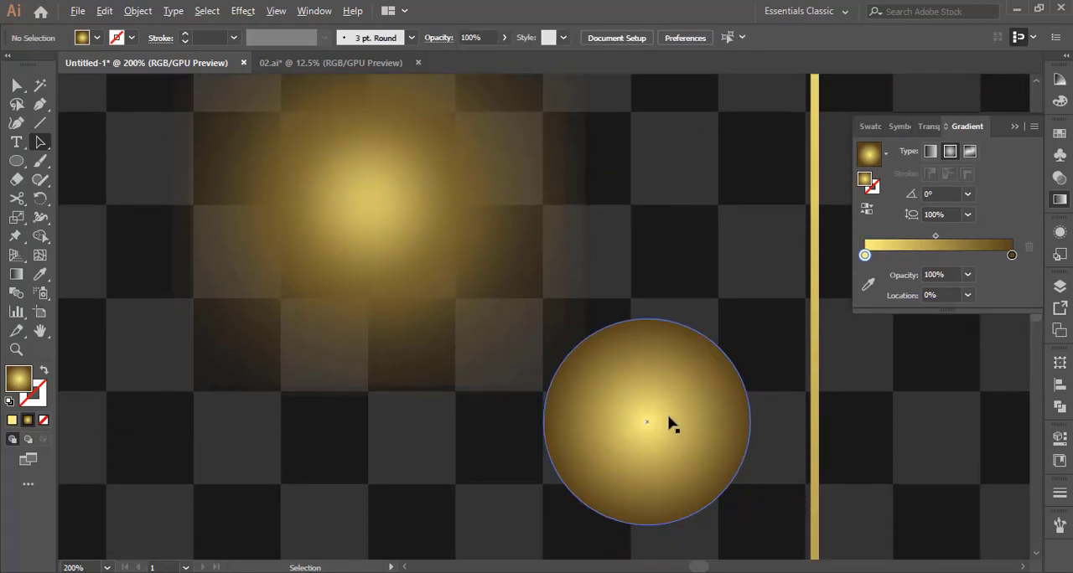
{"action": "left_click_drag", "start_coordinate": [671, 424], "coordinate": [491, 479]}
{"action": "left_click_drag", "start_coordinate": [688, 462], "coordinate": [410, 239]}
{"action": "right_click", "coordinate": [455, 265]}
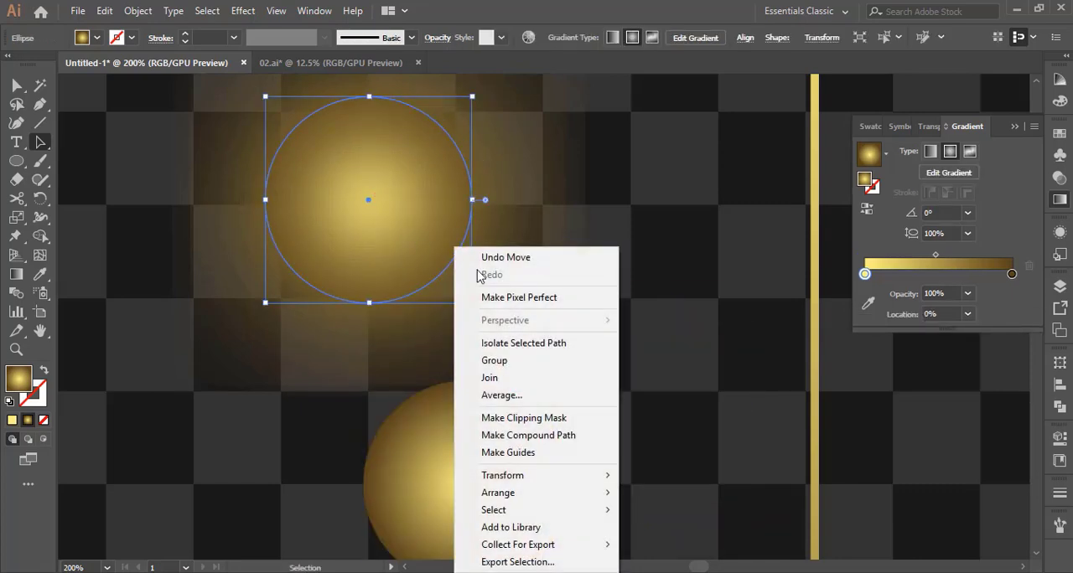
{"action": "left_click", "coordinate": [633, 498]}
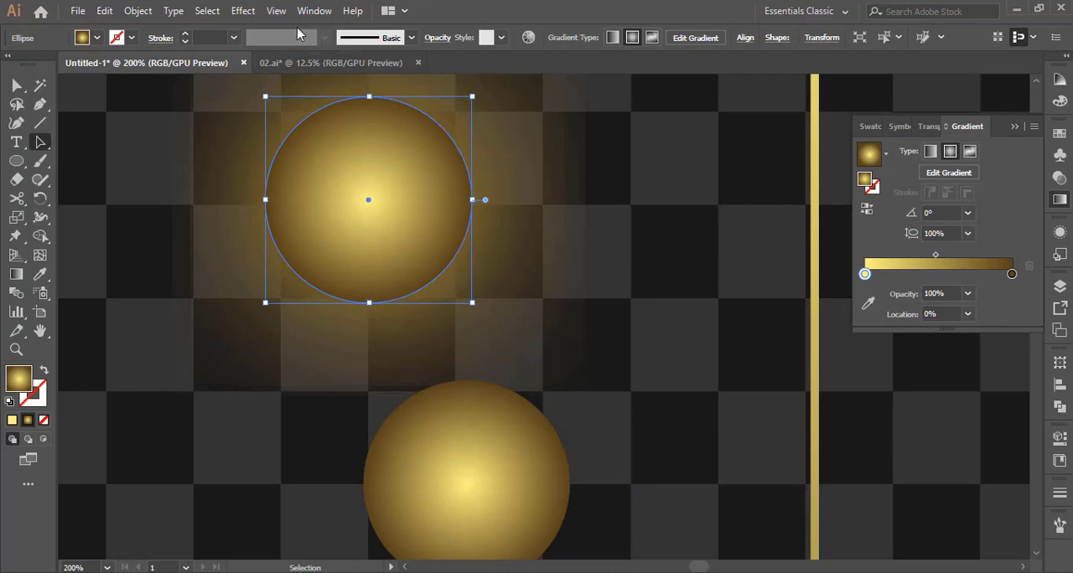
Apply a Gaussian Blur with a 5.7-pixel radius to the newly placed front circle
{"action": "left_click", "coordinate": [668, 232]}
{"action": "mouse_move", "coordinate": [390, 247]}
{"action": "left_mouse_down"}
{"action": "mouse_move", "coordinate": [280, 358]}
{"action": "mouse_move", "coordinate": [377, 239]}
{"action": "mouse_move", "coordinate": [387, 243]}
{"action": "left_mouse_up"}
{"action": "left_click", "coordinate": [243, 10]}
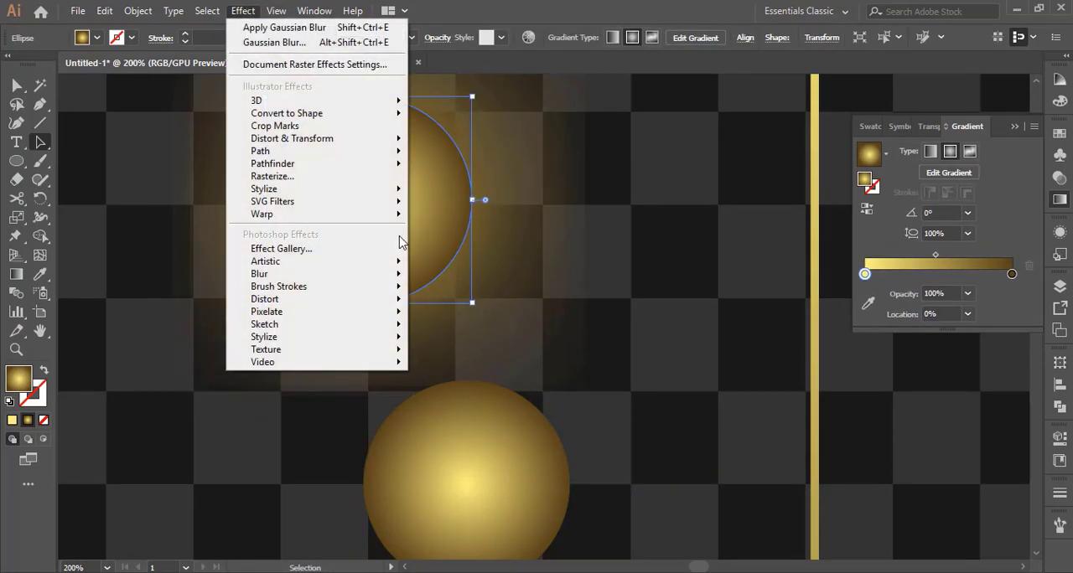
{"action": "mouse_move", "coordinate": [400, 273]}
{"action": "left_click", "coordinate": [459, 276]}
{"action": "left_click", "coordinate": [503, 215]}
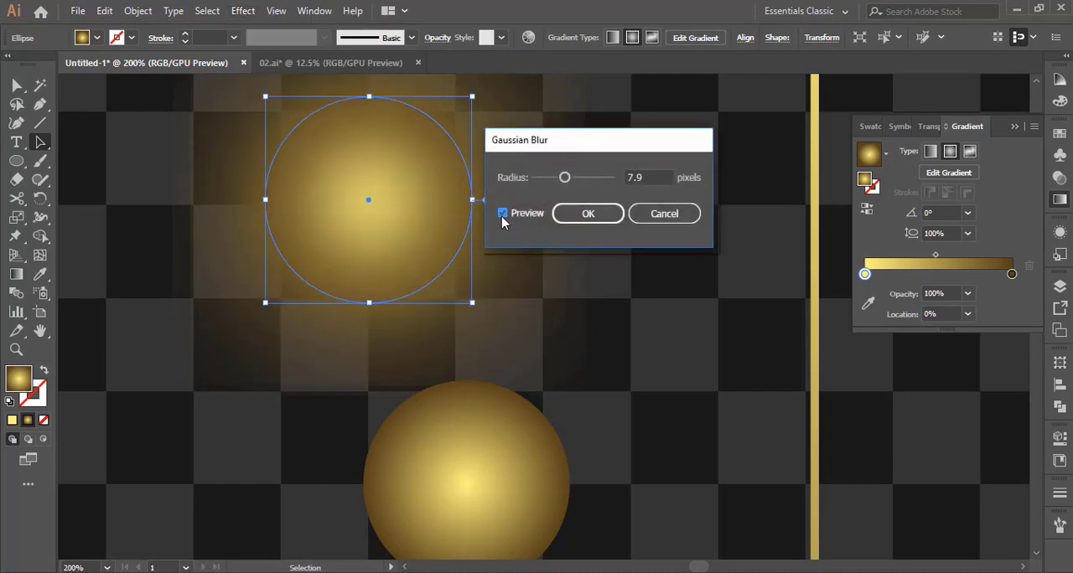
{"action": "left_click_drag", "start_coordinate": [560, 181], "coordinate": [559, 182]}
{"action": "left_click", "coordinate": [588, 213]}
{"action": "left_click", "coordinate": [651, 369]}
{"action": "scroll", "coordinate": [651, 369], "scroll_direction": "up", "scroll_amount": 2}
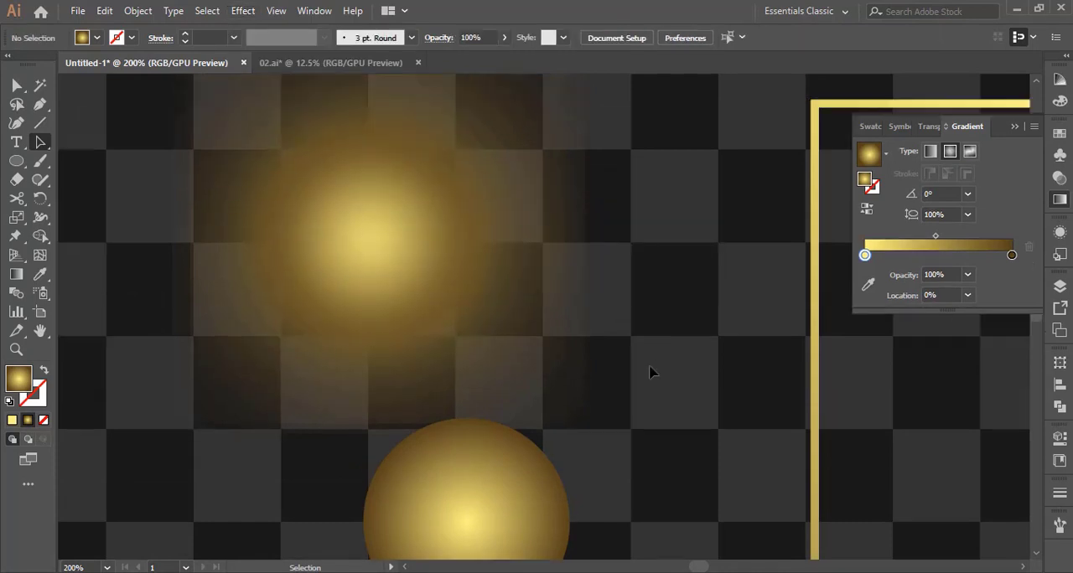
Bring the last unblurred circle to the front and center it on the glow
{"action": "scroll", "coordinate": [651, 371], "scroll_direction": "down", "scroll_amount": 5}
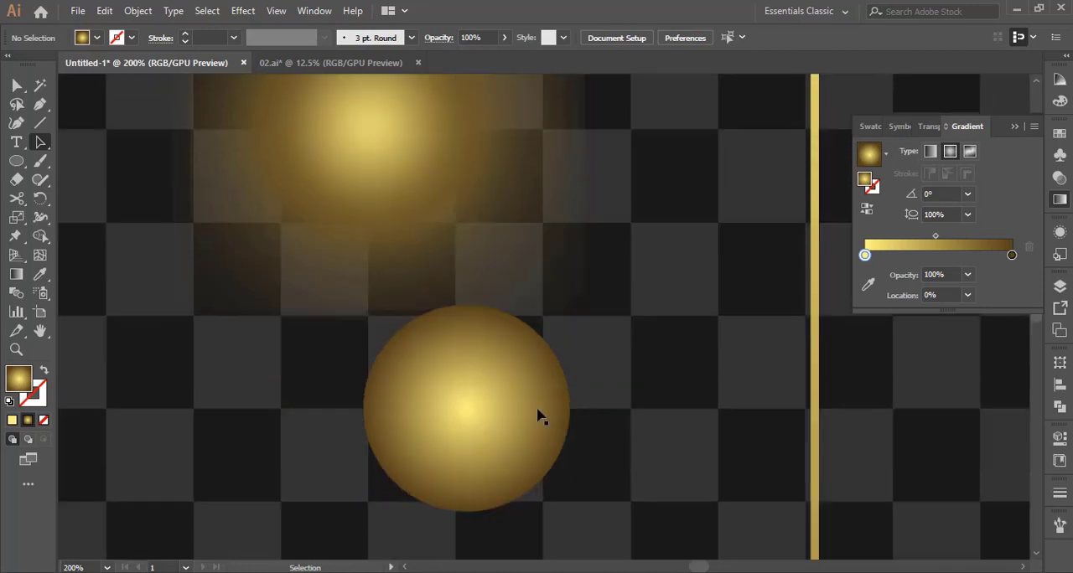
{"action": "left_click_drag", "start_coordinate": [500, 419], "coordinate": [643, 355]}
{"action": "scroll", "coordinate": [637, 394], "scroll_direction": "up", "scroll_amount": 1}
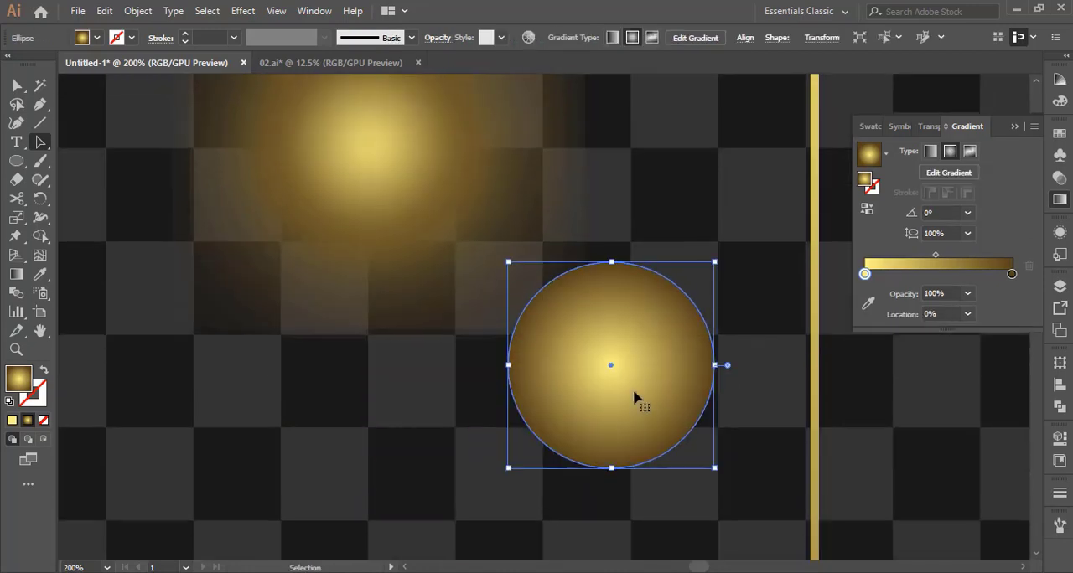
{"action": "right_click", "coordinate": [634, 390]}
{"action": "mouse_move", "coordinate": [702, 323]}
{"action": "left_click", "coordinate": [850, 311]}
{"action": "scroll", "coordinate": [546, 473], "scroll_direction": "up", "scroll_amount": 5}
{"action": "left_click_drag", "start_coordinate": [621, 510], "coordinate": [379, 297]}
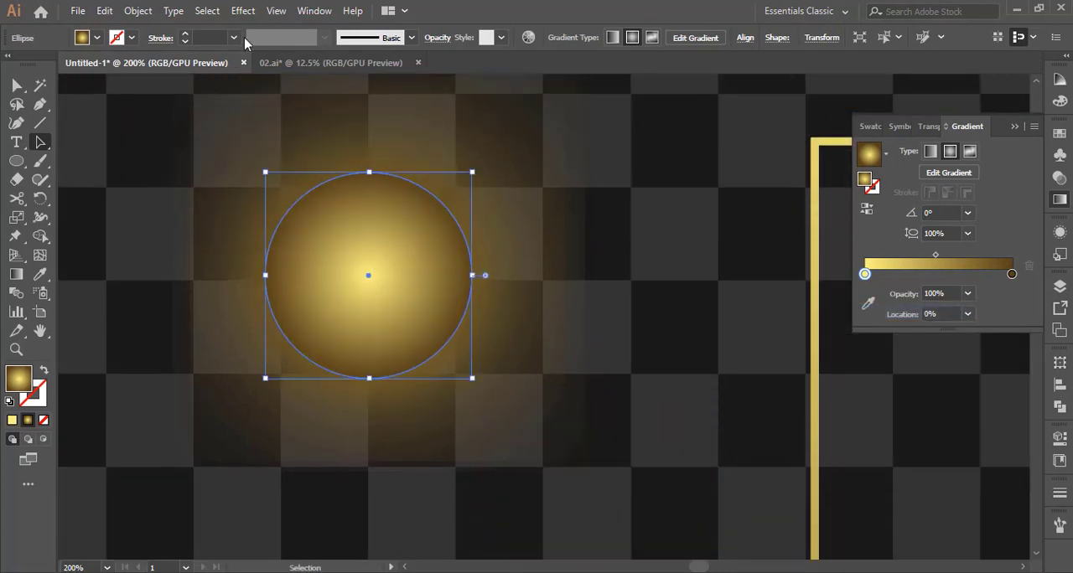
Apply a slight Gaussian Blur to the last circle at the glow's center
{"action": "left_click", "coordinate": [248, 15]}
{"action": "mouse_move", "coordinate": [368, 276]}
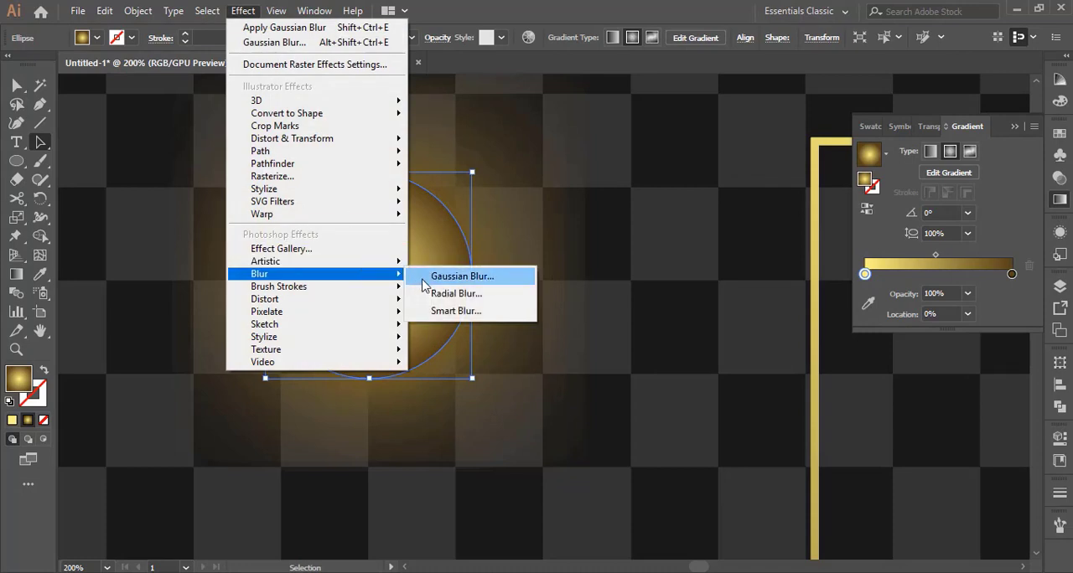
{"action": "left_click", "coordinate": [444, 276]}
{"action": "left_click", "coordinate": [502, 216]}
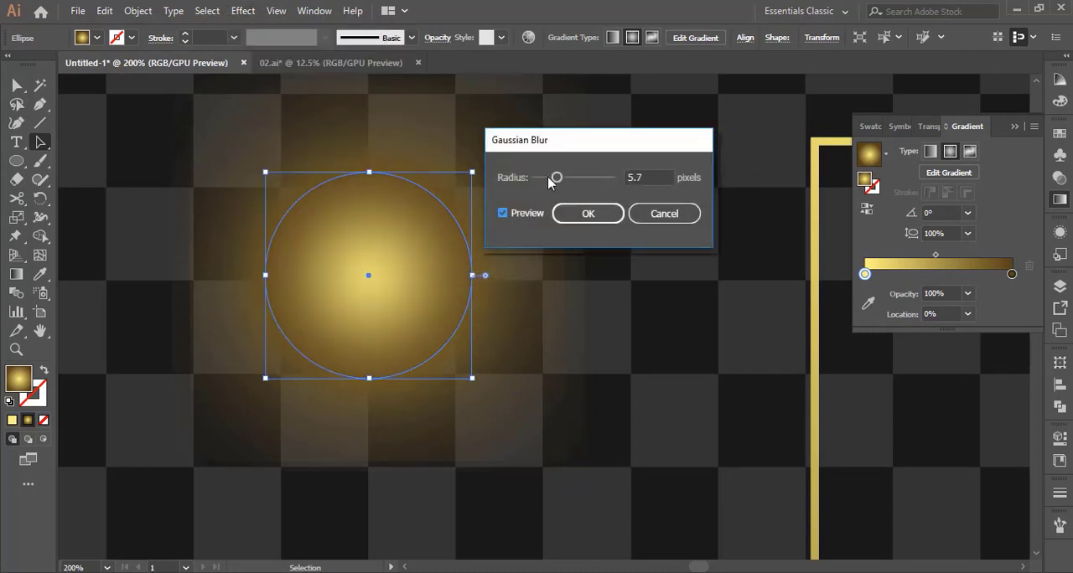
{"action": "left_click", "coordinate": [588, 214]}
{"action": "left_click", "coordinate": [624, 315]}
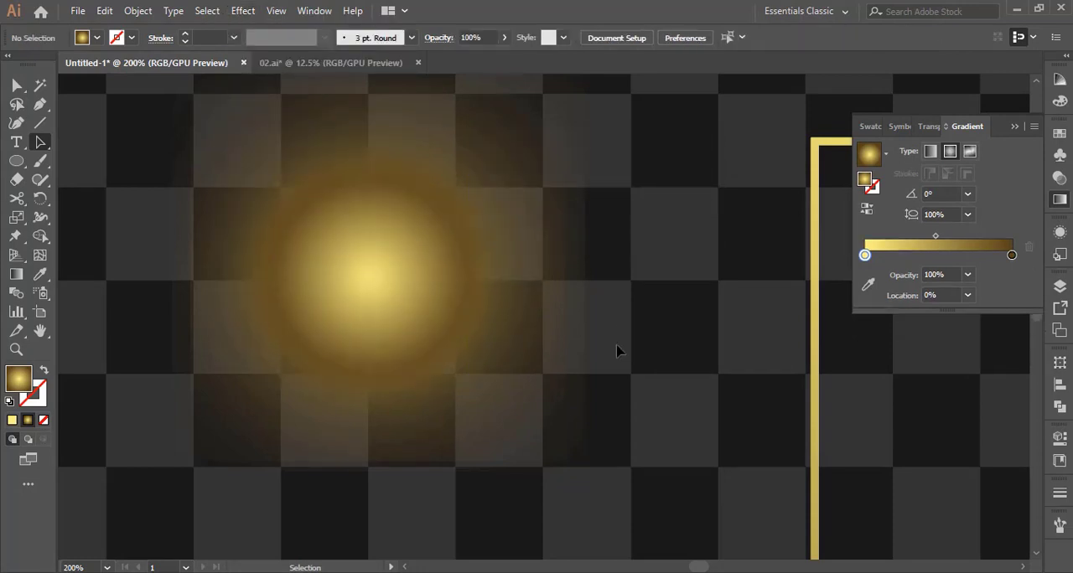
Select all the blurred circles that form the glow and group them
{"action": "scroll", "coordinate": [616, 356], "scroll_direction": "up", "scroll_amount": 2}
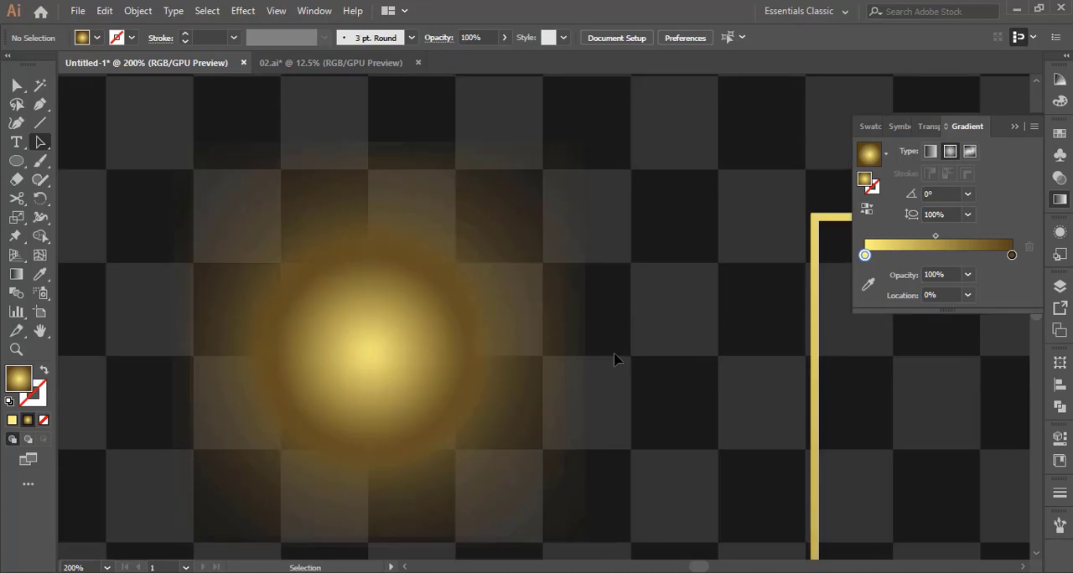
{"action": "left_click", "coordinate": [514, 467]}
{"action": "scroll", "coordinate": [722, 417], "scroll_direction": "up", "scroll_amount": 1}
{"action": "left_click", "coordinate": [697, 393]}
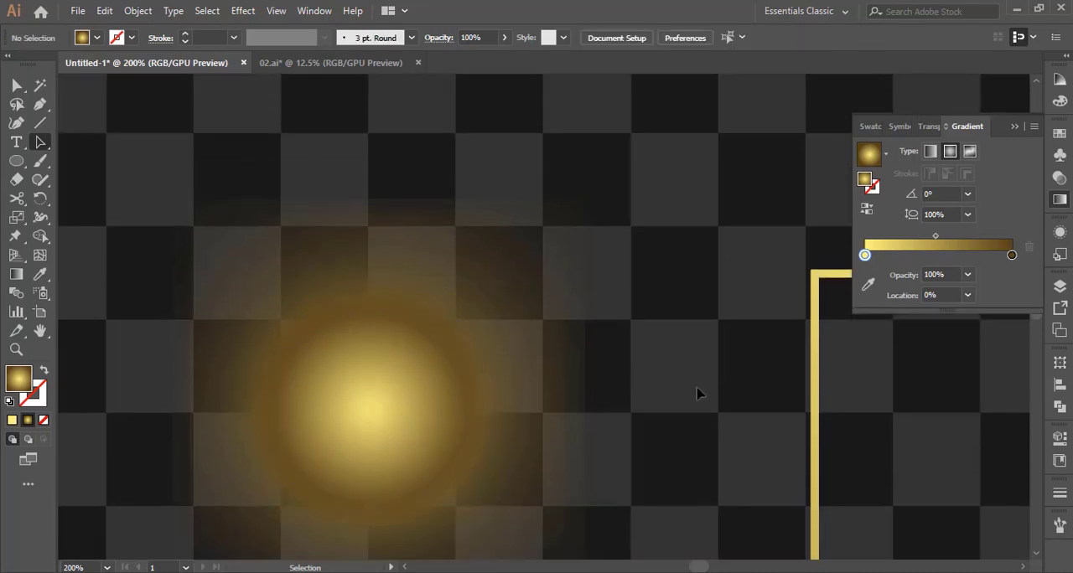
{"action": "left_click", "coordinate": [512, 363], "text": "alt"}
{"action": "left_click", "coordinate": [463, 379], "text": "alt"}
{"action": "left_click", "coordinate": [533, 331], "text": "alt"}
{"action": "left_click", "coordinate": [564, 326], "text": "alt"}
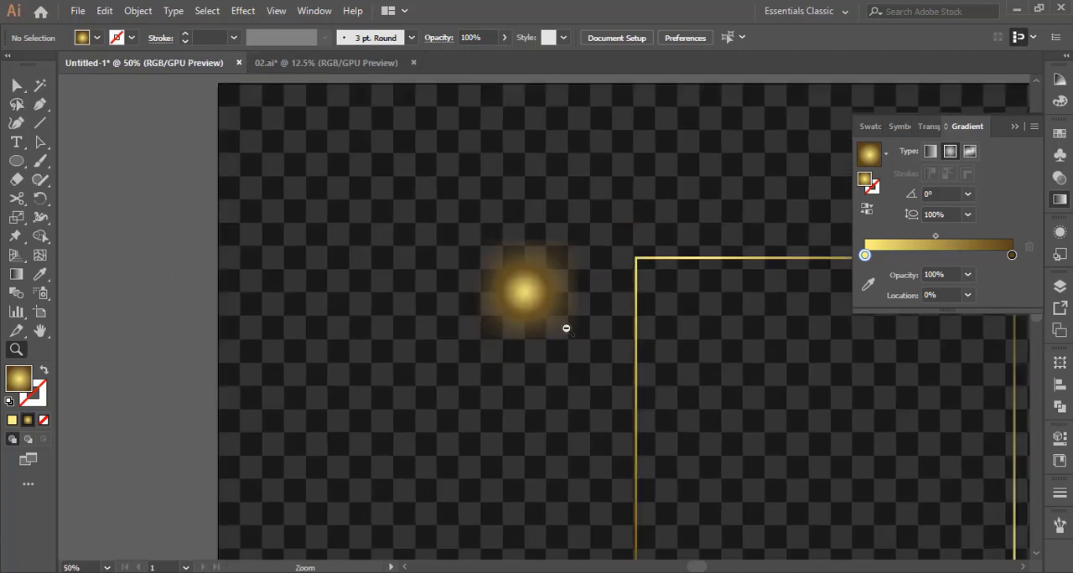
{"action": "left_click", "coordinate": [566, 324], "text": "alt"}
{"action": "left_click", "coordinate": [543, 320], "text": "alt"}
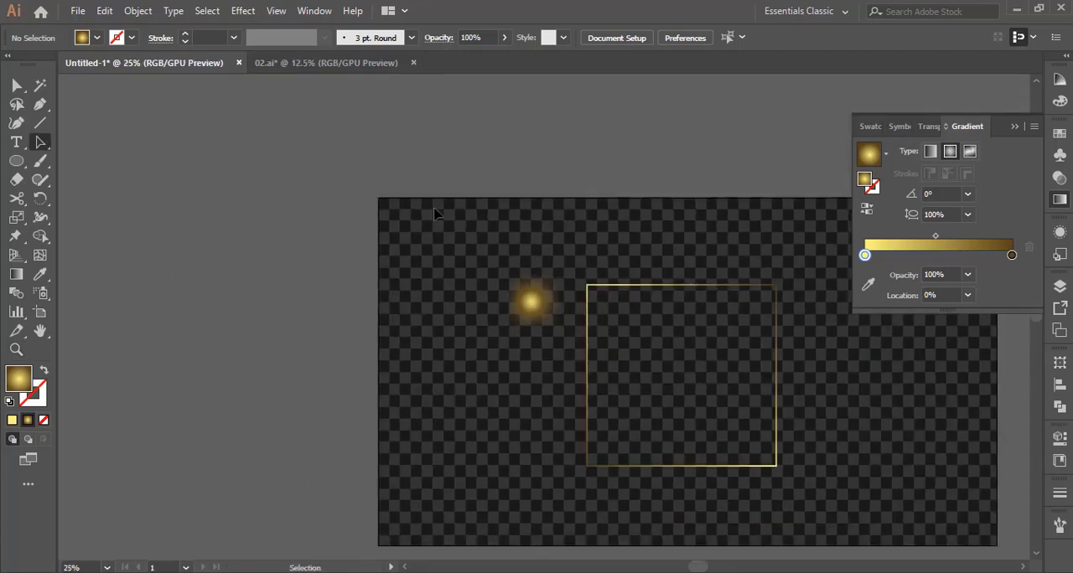
{"action": "left_click_drag", "start_coordinate": [566, 325], "coordinate": [567, 375]}
{"action": "right_click", "coordinate": [543, 310]}
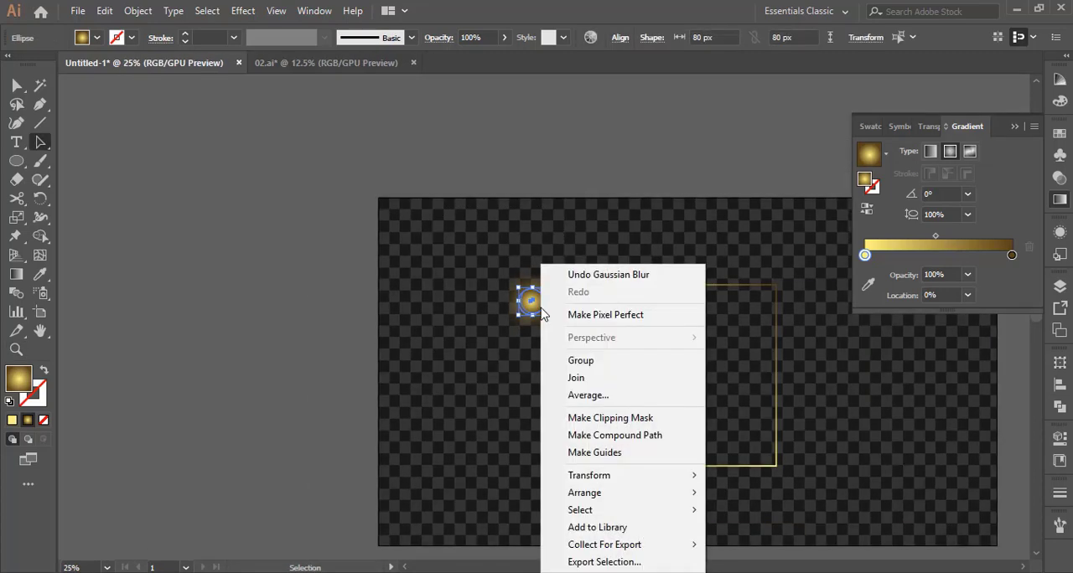
{"action": "left_click", "coordinate": [605, 362]}
{"action": "left_click", "coordinate": [543, 354]}
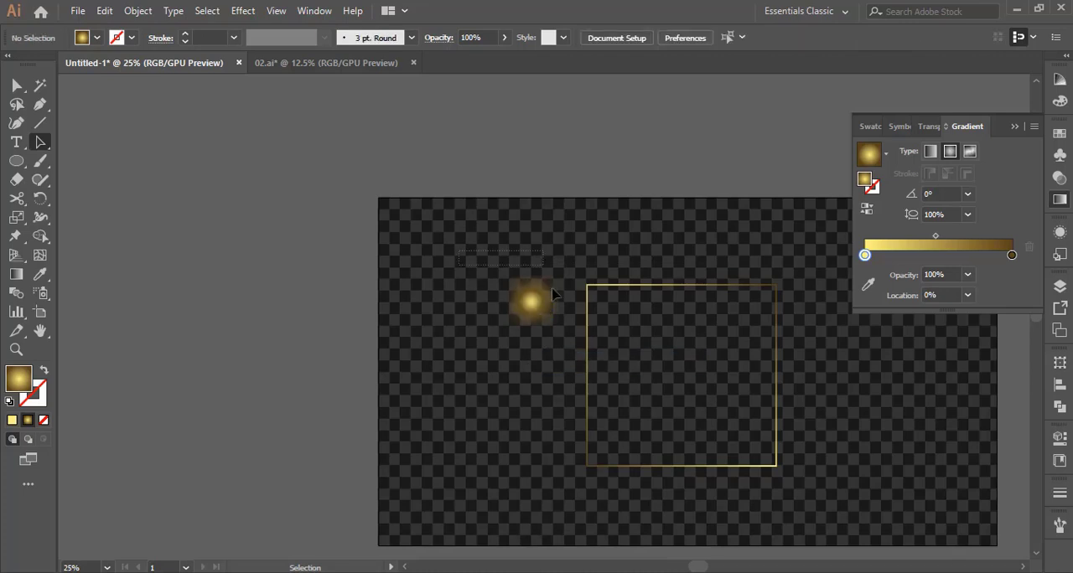
Scale the glow group down in stages, keeping its proportions
{"action": "mouse_move", "coordinate": [552, 293]}
{"action": "left_mouse_down"}
{"action": "mouse_move", "coordinate": [553, 333]}
{"action": "mouse_move", "coordinate": [563, 314]}
{"action": "mouse_move", "coordinate": [542, 310]}
{"action": "left_mouse_up"}
{"action": "left_click", "coordinate": [539, 342]}
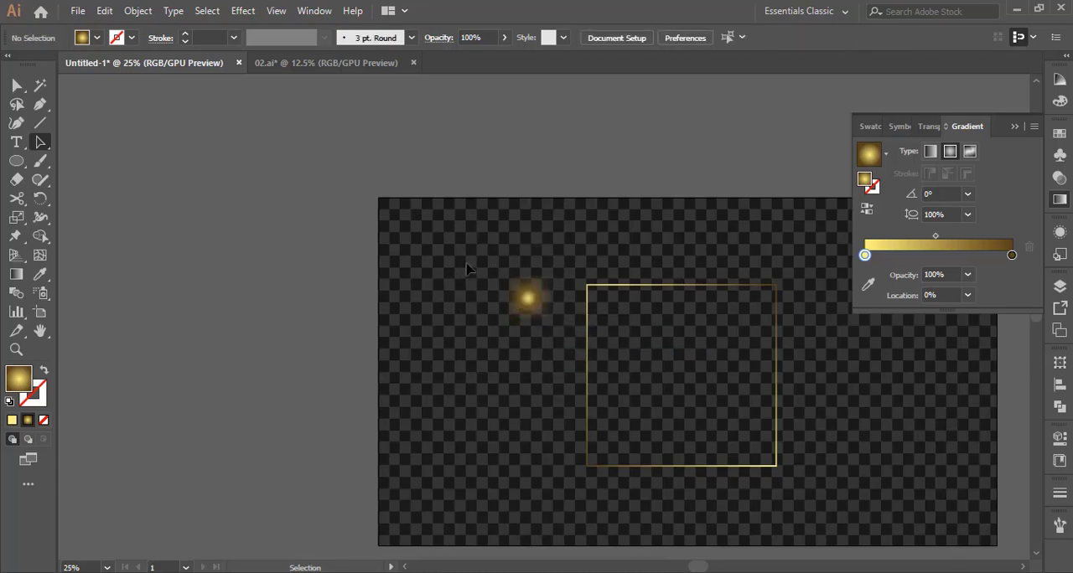
{"action": "key", "text": "z"}
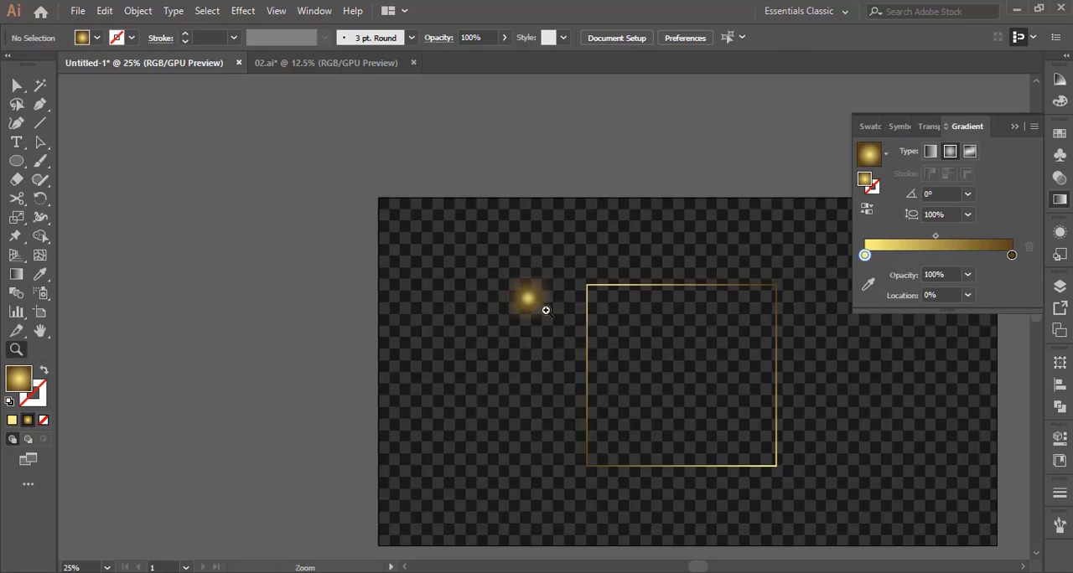
{"action": "left_click", "coordinate": [546, 310]}
{"action": "left_click", "coordinate": [503, 311]}
{"action": "left_click", "coordinate": [553, 311]}
{"action": "left_click", "coordinate": [549, 311]}
{"action": "left_click", "coordinate": [541, 311]}
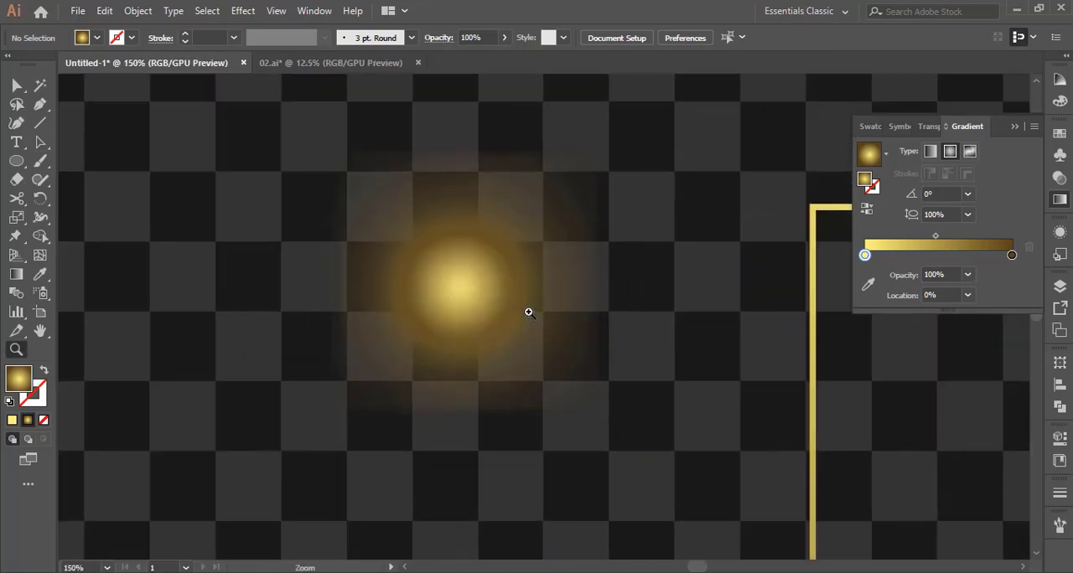
{"action": "key", "text": "v"}
{"action": "left_click", "coordinate": [544, 355]}
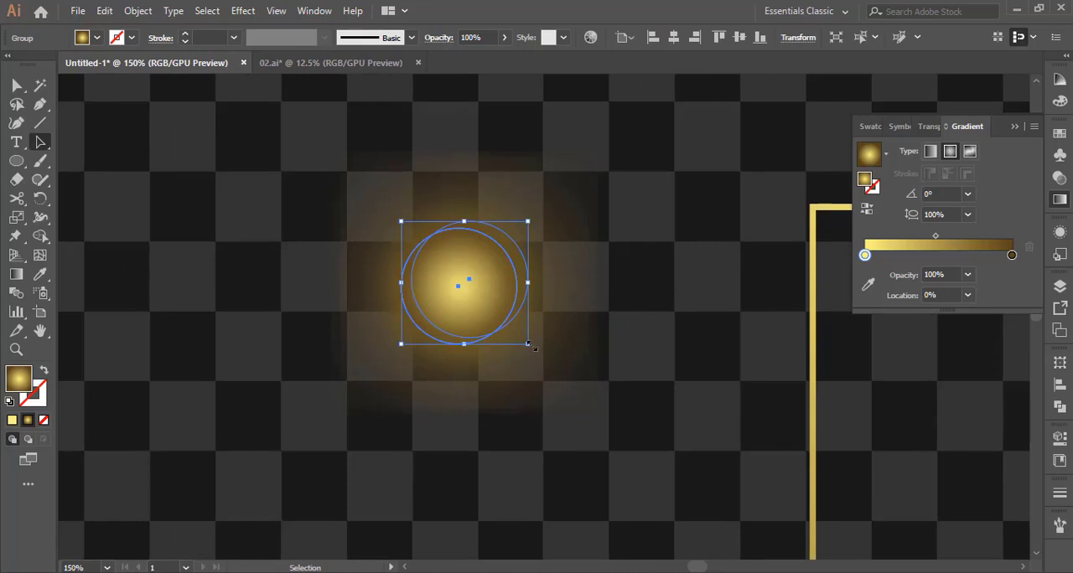
{"action": "left_click_drag", "start_coordinate": [528, 344], "coordinate": [496, 313]}
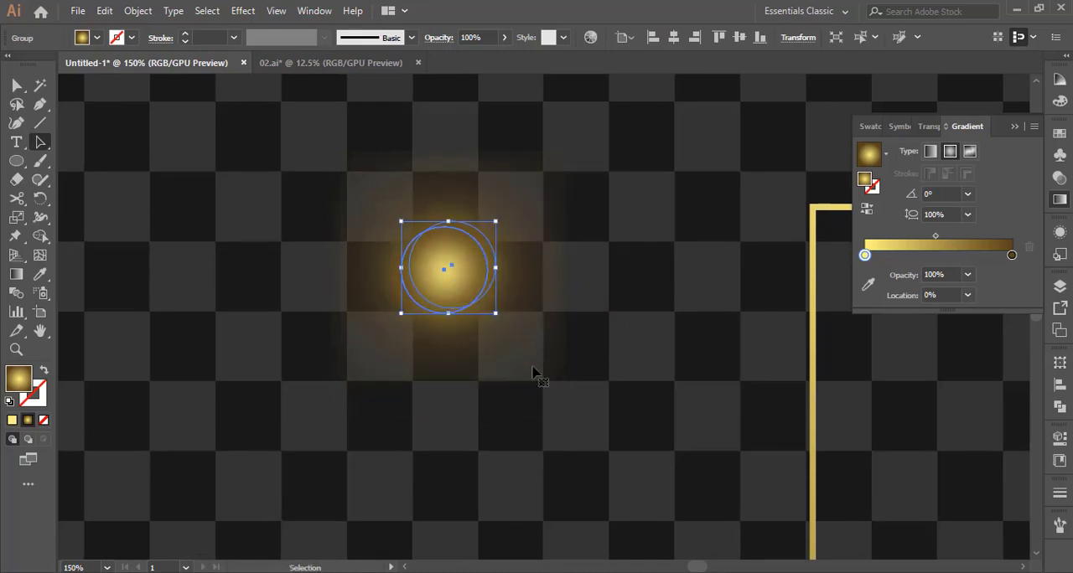
Shrink the glow group further and move it beside the gold frame's upper-left corner
{"action": "left_click_drag", "start_coordinate": [457, 278], "coordinate": [530, 307]}
{"action": "scroll", "coordinate": [616, 419], "scroll_direction": "up", "scroll_amount": 2}
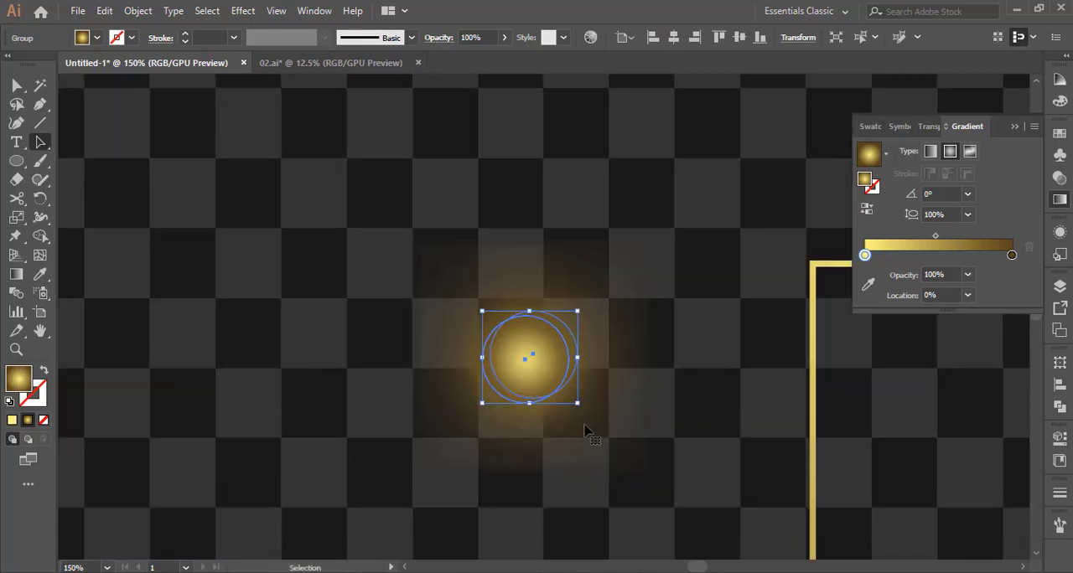
{"action": "left_click_drag", "start_coordinate": [578, 404], "coordinate": [557, 383]}
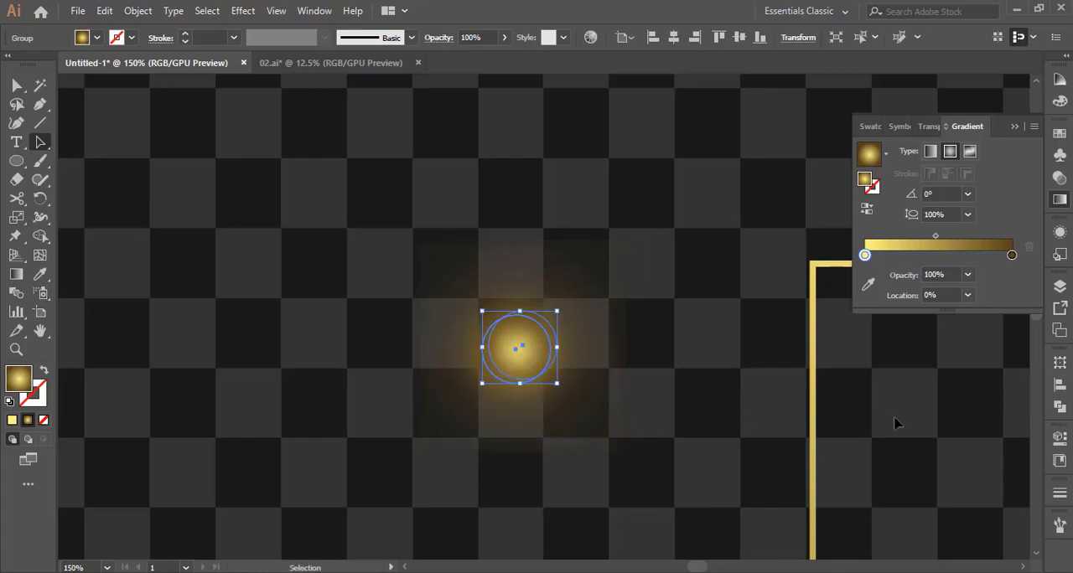
{"action": "key", "text": "space"}
{"action": "left_click_drag", "start_coordinate": [869, 414], "coordinate": [472, 445]}
{"action": "left_click", "coordinate": [41, 143]}
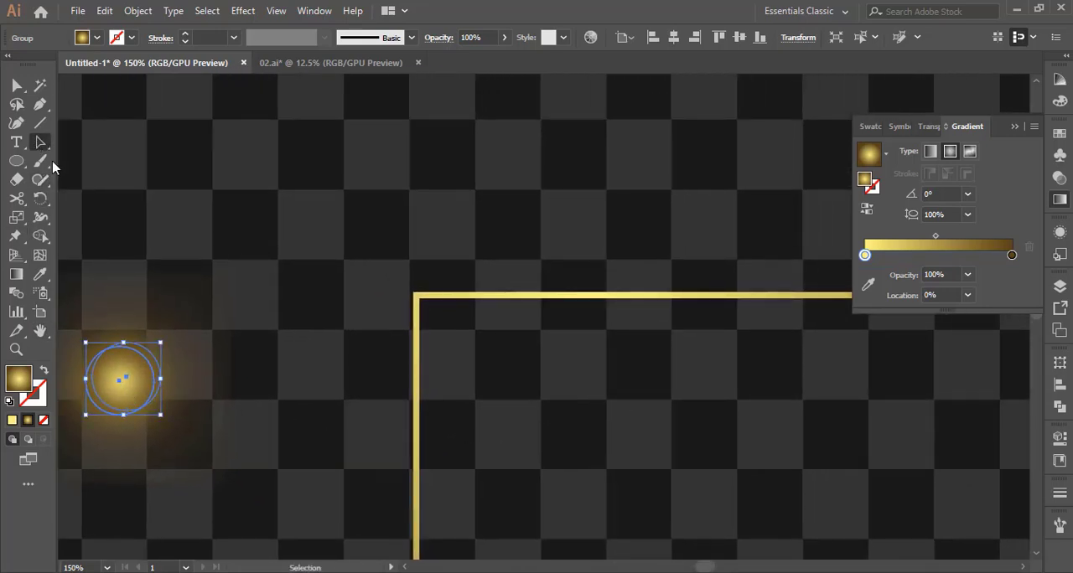
{"action": "left_click_drag", "start_coordinate": [130, 387], "coordinate": [367, 319]}
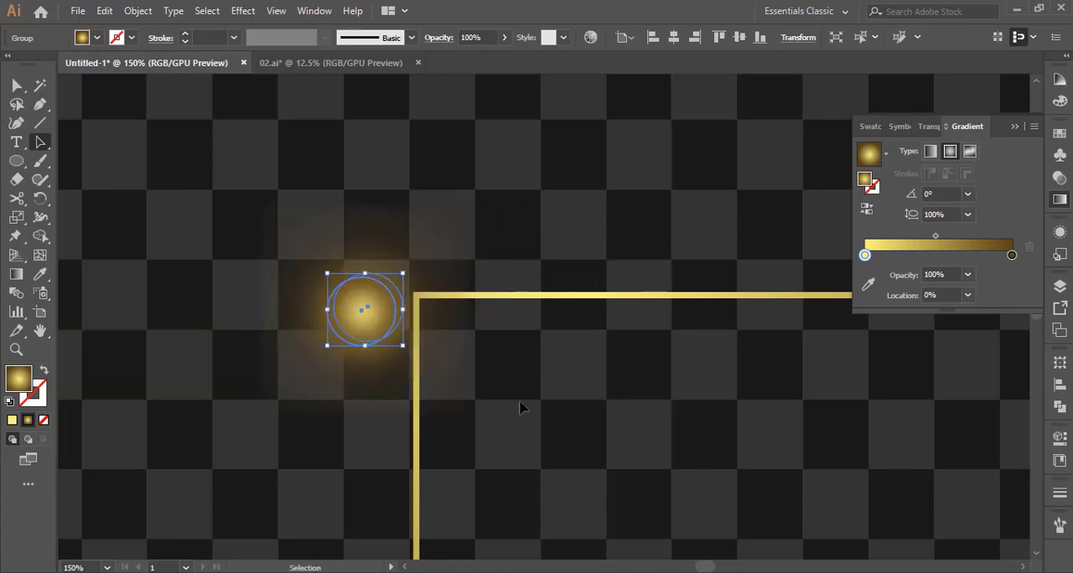
Reduce the glow group at the frame's corner to roughly half its size
{"action": "left_click", "coordinate": [520, 408]}
{"action": "left_click", "coordinate": [521, 404], "text": "alt"}
{"action": "left_click", "coordinate": [521, 402], "text": "alt"}
{"action": "left_click", "coordinate": [721, 387], "text": "alt"}
{"action": "left_click", "coordinate": [721, 387], "text": "alt"}
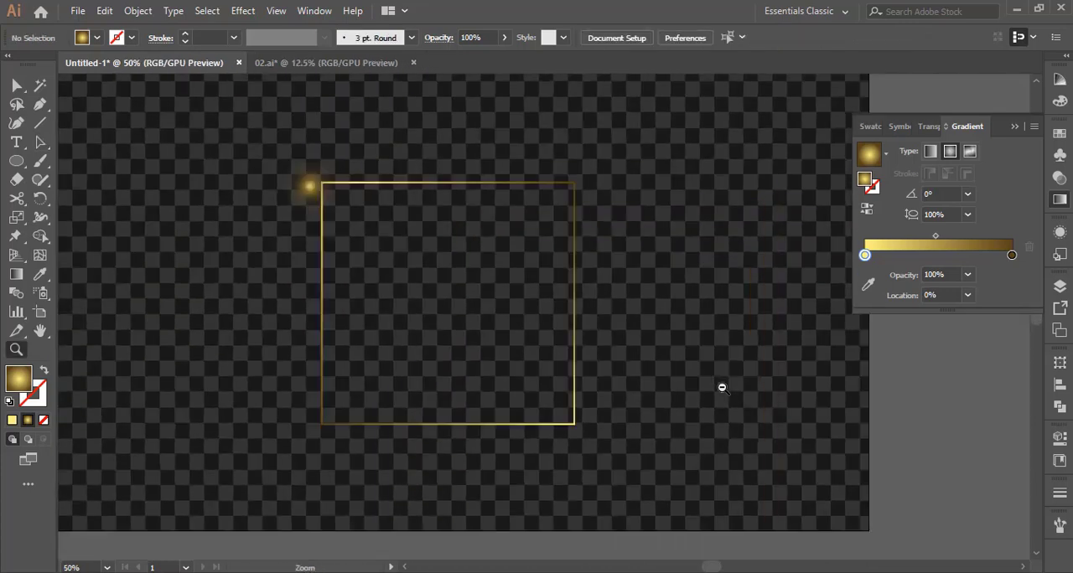
{"action": "left_click", "coordinate": [470, 317], "text": "alt"}
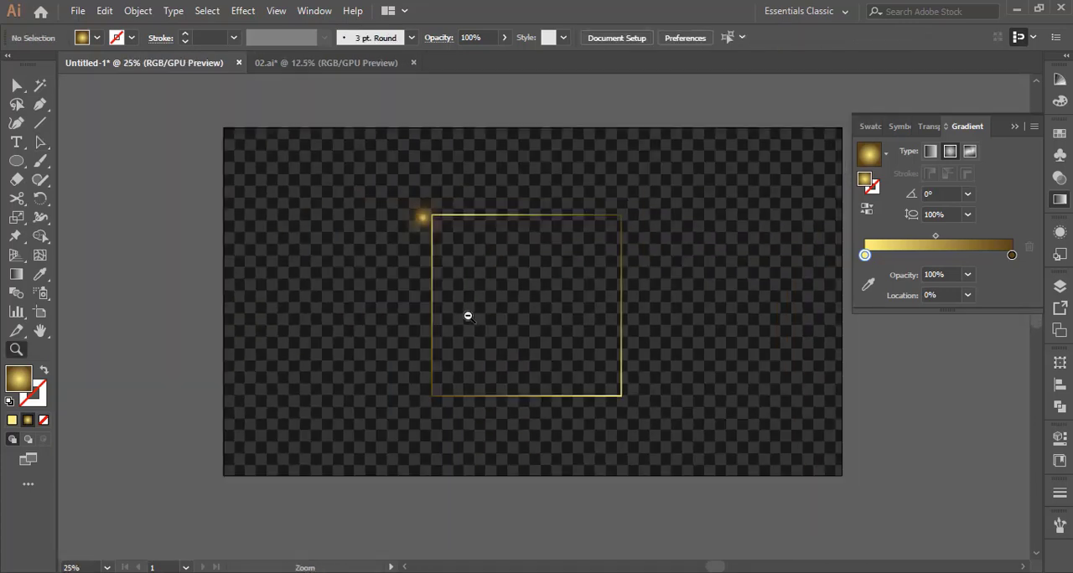
{"action": "left_click", "coordinate": [462, 252]}
{"action": "left_click", "coordinate": [539, 307]}
{"action": "left_click", "coordinate": [563, 330]}
{"action": "left_click", "coordinate": [536, 342]}
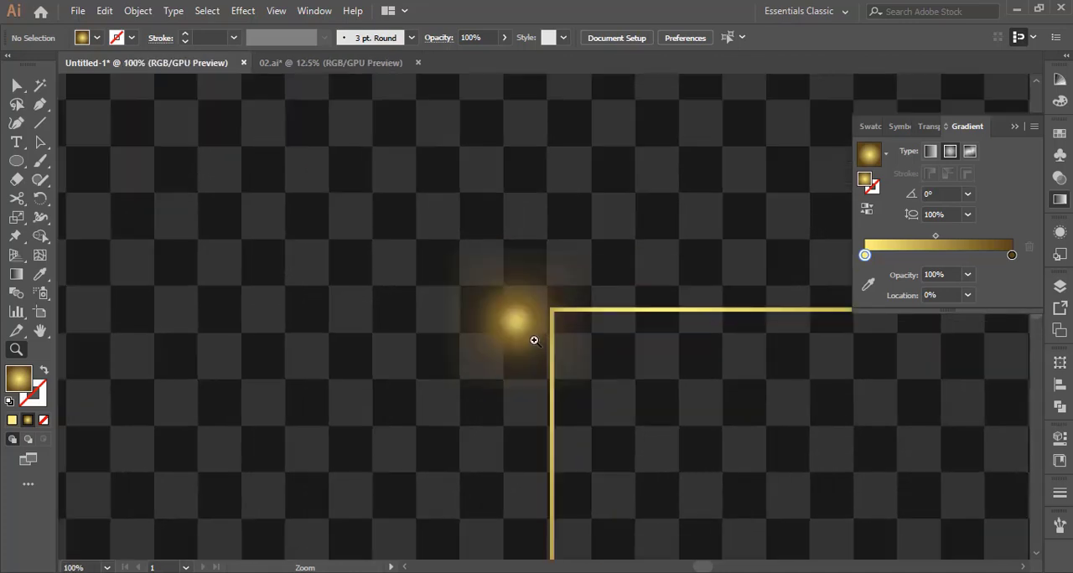
{"action": "left_click", "coordinate": [533, 340]}
{"action": "left_click", "coordinate": [534, 340]}
{"action": "left_click", "coordinate": [536, 292], "text": "ctrl"}
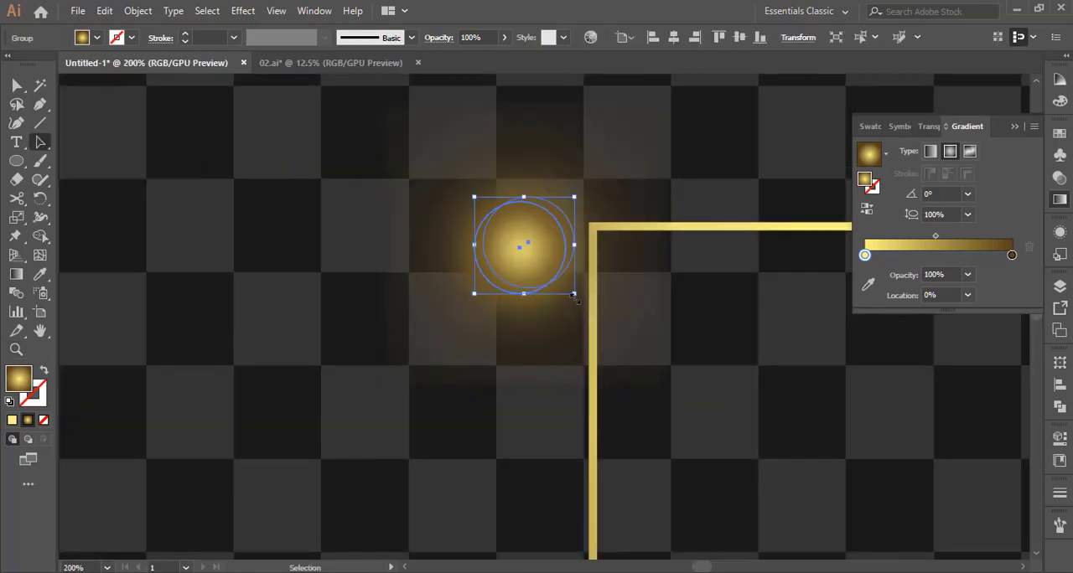
{"action": "left_click_drag", "start_coordinate": [575, 297], "coordinate": [529, 249]}
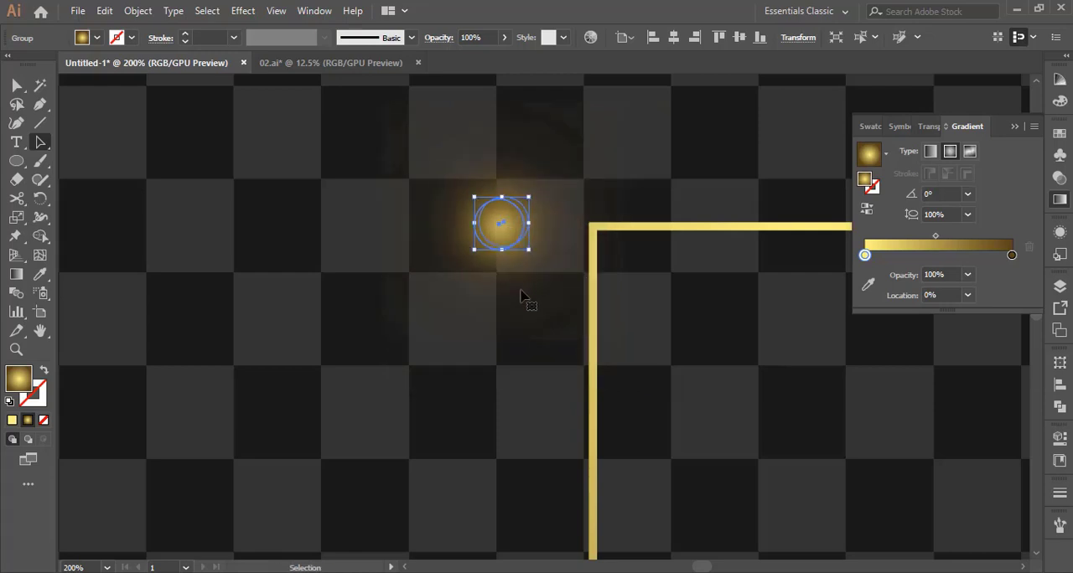
Move the reduced glow right up against the frame's upper-left corner
{"action": "left_click", "coordinate": [501, 396]}
{"action": "left_click", "coordinate": [527, 256]}
{"action": "left_click_drag", "start_coordinate": [531, 254], "coordinate": [570, 217]}
{"action": "left_click", "coordinate": [538, 341]}
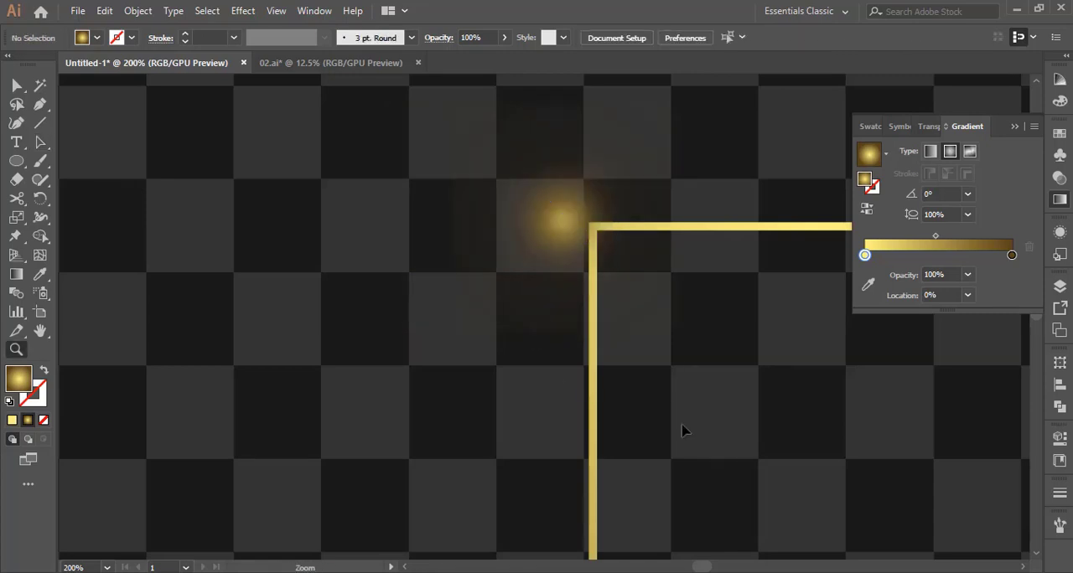
Draw a small circle inside the glow and center it on the brightest spot
{"action": "left_click", "coordinate": [716, 395], "text": "alt"}
{"action": "left_click", "coordinate": [716, 395], "text": "alt"}
{"action": "left_click", "coordinate": [716, 396], "text": "alt"}
{"action": "left_click", "coordinate": [508, 364], "text": "alt"}
{"action": "left_click", "coordinate": [508, 366], "text": "alt"}
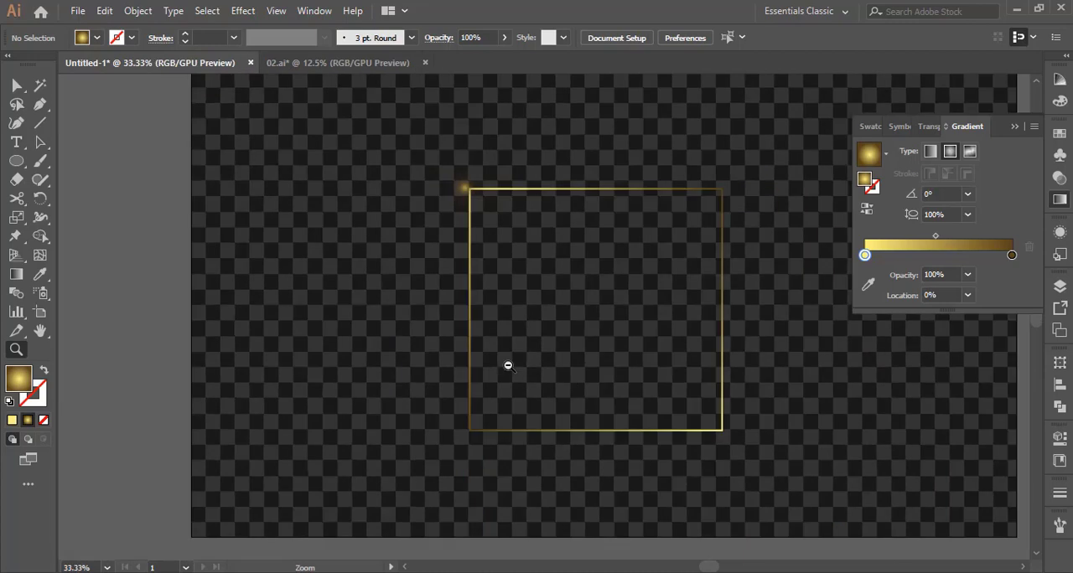
{"action": "left_click", "coordinate": [487, 261]}
{"action": "left_click", "coordinate": [546, 287]}
{"action": "left_click", "coordinate": [534, 249]}
{"action": "left_click", "coordinate": [516, 311]}
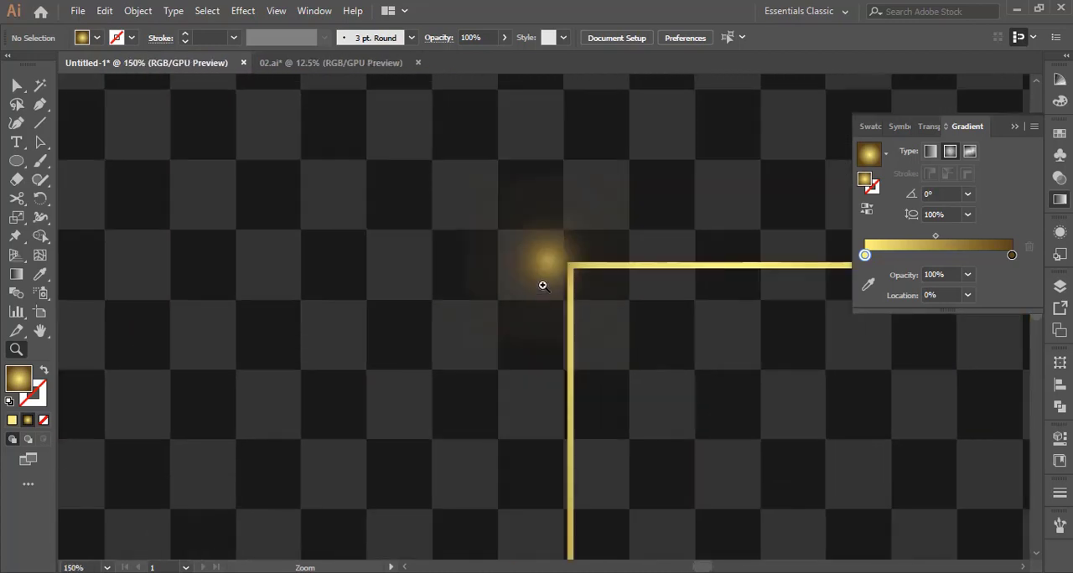
{"action": "left_click", "coordinate": [543, 285]}
{"action": "left_click", "coordinate": [563, 312]}
{"action": "left_click", "coordinate": [546, 349]}
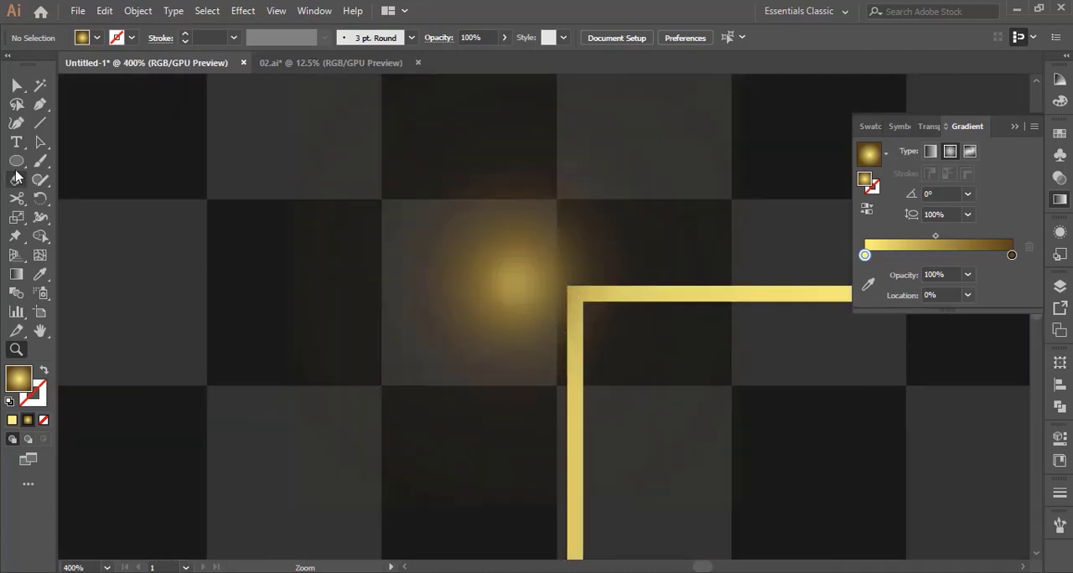
{"action": "left_click_drag", "start_coordinate": [511, 280], "coordinate": [535, 309]}
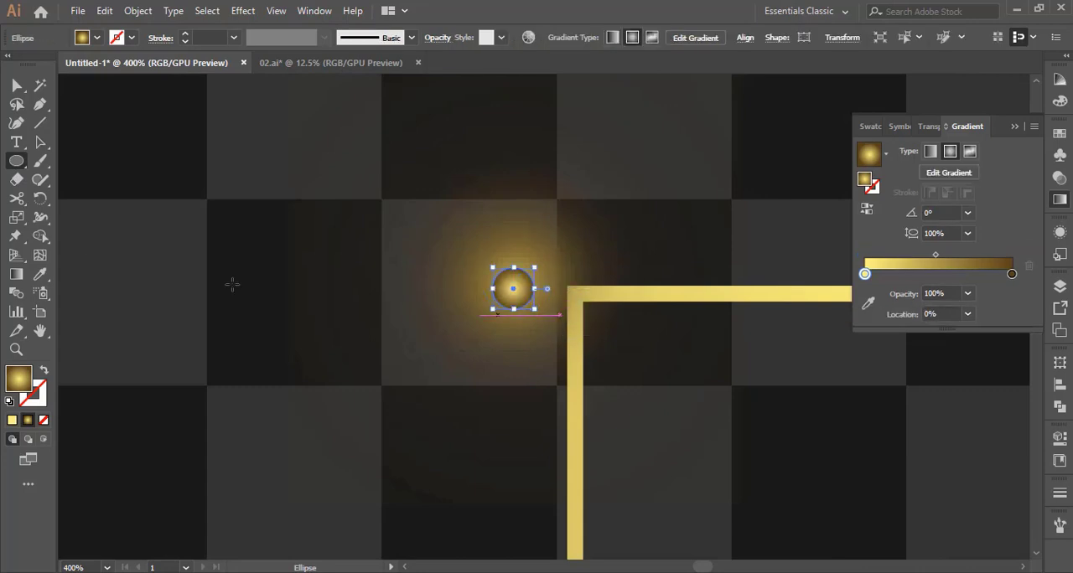
{"action": "left_click", "coordinate": [40, 141]}
{"action": "mouse_move", "coordinate": [514, 271]}
{"action": "left_mouse_down"}
{"action": "mouse_move", "coordinate": [513, 289]}
{"action": "mouse_move", "coordinate": [518, 280]}
{"action": "left_mouse_up"}
Give the small circle a plain white fill and no stroke
{"action": "left_click", "coordinate": [8, 402]}
{"action": "left_click", "coordinate": [42, 404]}
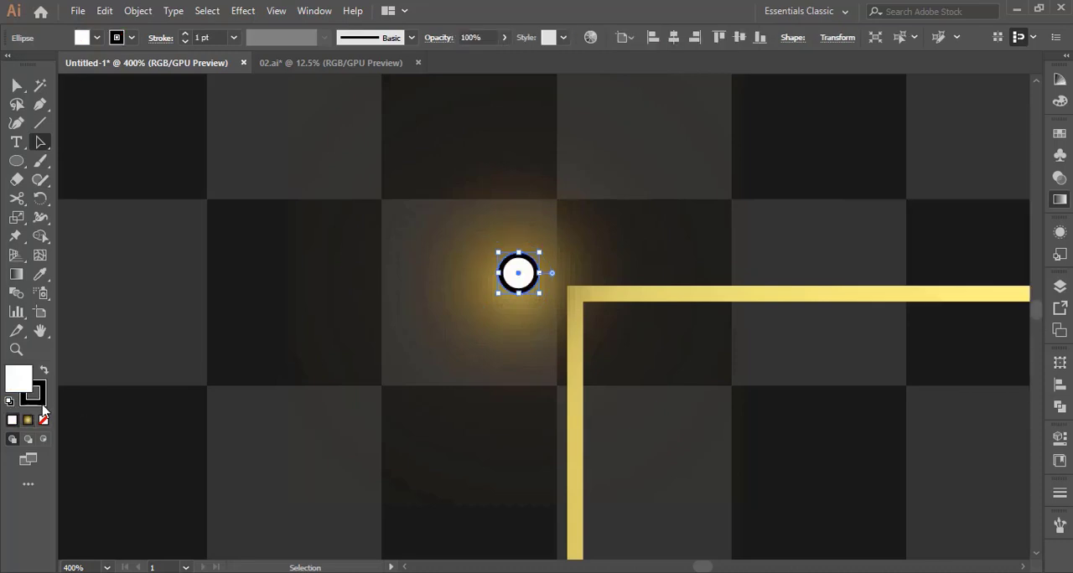
{"action": "left_click", "coordinate": [43, 417]}
{"action": "left_click", "coordinate": [22, 378]}
Apply a Gaussian Blur with a 1-pixel radius to the white circle
{"action": "left_click", "coordinate": [244, 12]}
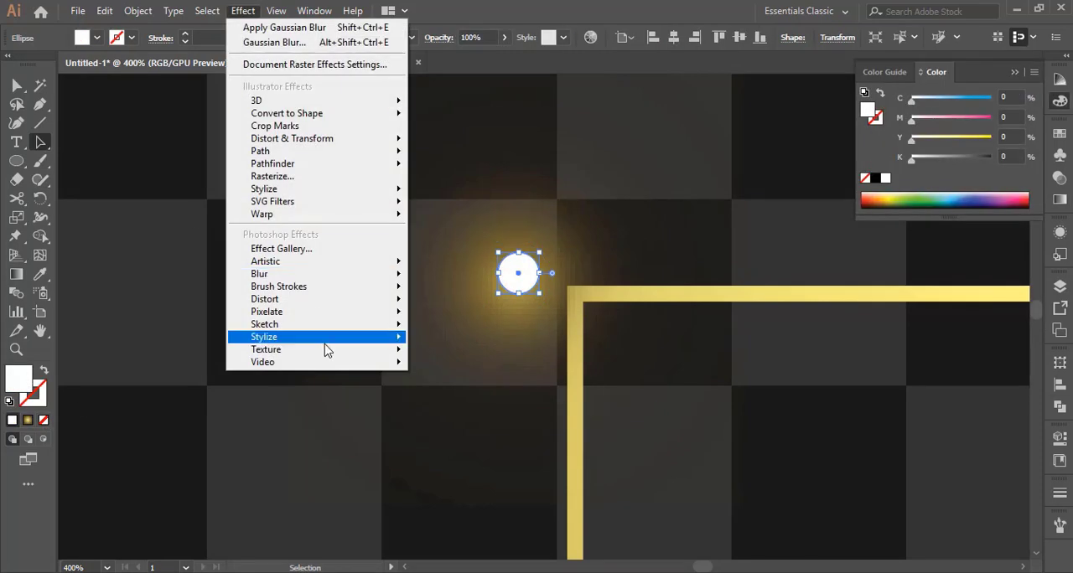
{"action": "mouse_move", "coordinate": [383, 272]}
{"action": "left_click", "coordinate": [448, 276]}
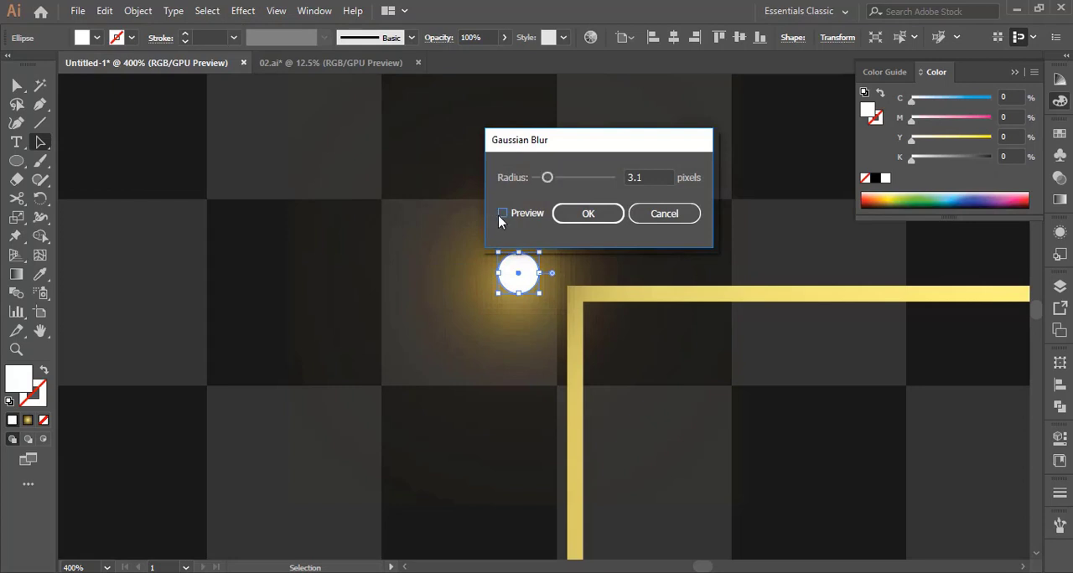
{"action": "left_click", "coordinate": [502, 213]}
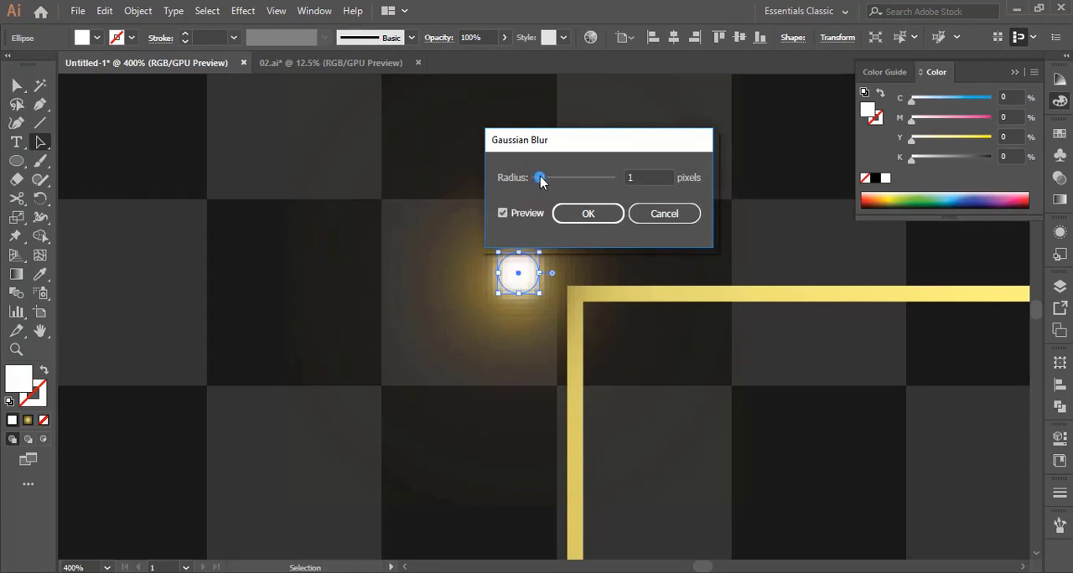
{"action": "left_click", "coordinate": [588, 213]}
Select the white circle together with the gold glow and group them
{"action": "left_click", "coordinate": [261, 127]}
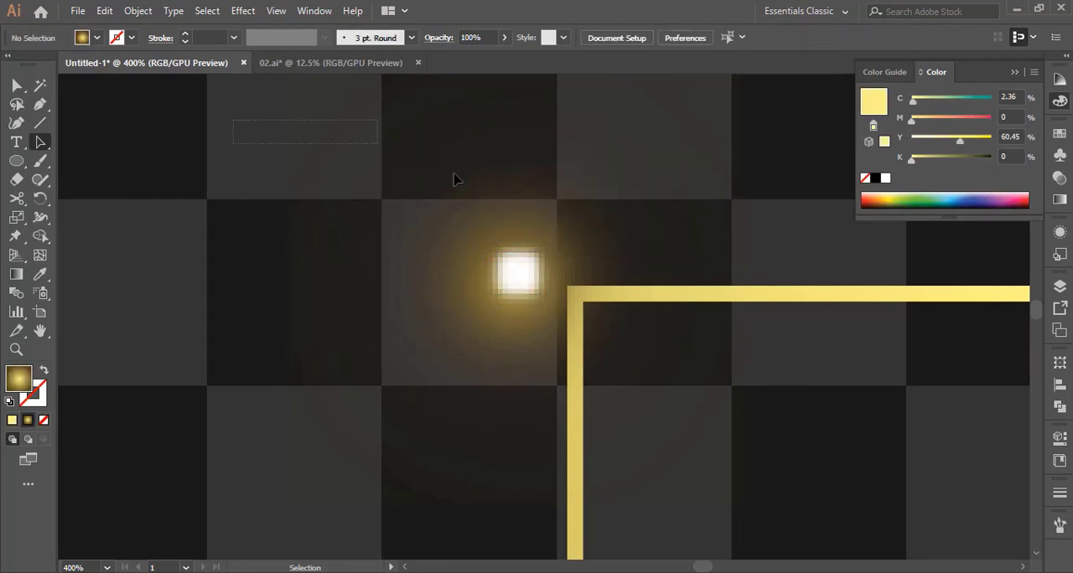
{"action": "left_click_drag", "start_coordinate": [515, 283], "coordinate": [516, 281]}
{"action": "right_click", "coordinate": [515, 282]}
{"action": "left_click", "coordinate": [549, 371]}
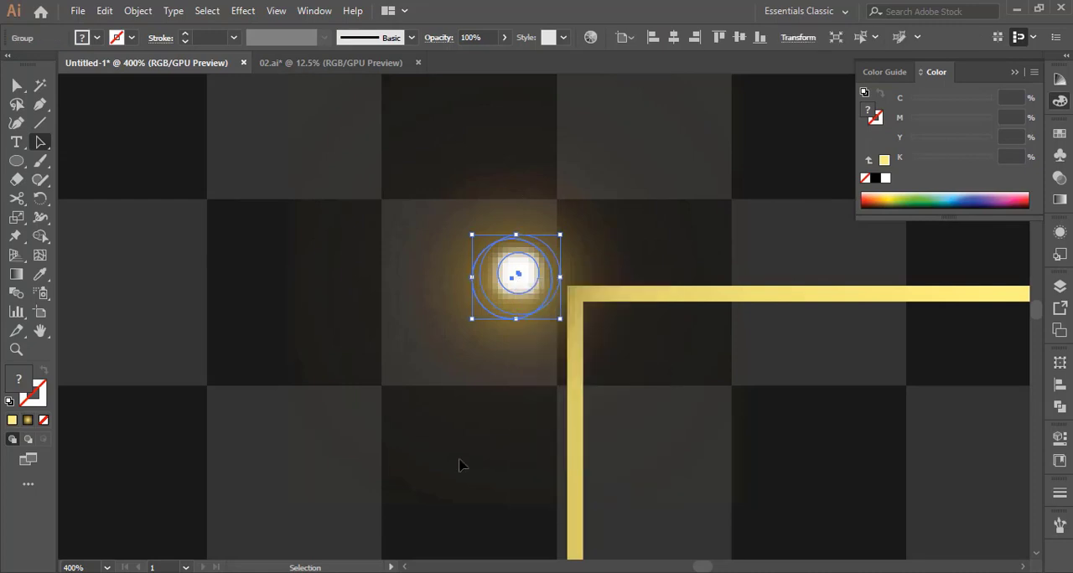
Examine how the glow with its white core looks against the whole frame
{"action": "key", "text": "z"}
{"action": "left_click", "coordinate": [533, 411], "text": "alt"}
{"action": "left_click", "coordinate": [573, 336], "text": "alt"}
{"action": "left_click", "coordinate": [594, 295], "text": "alt"}
{"action": "left_click", "coordinate": [594, 292], "text": "alt"}
{"action": "left_click", "coordinate": [568, 349], "text": "alt"}
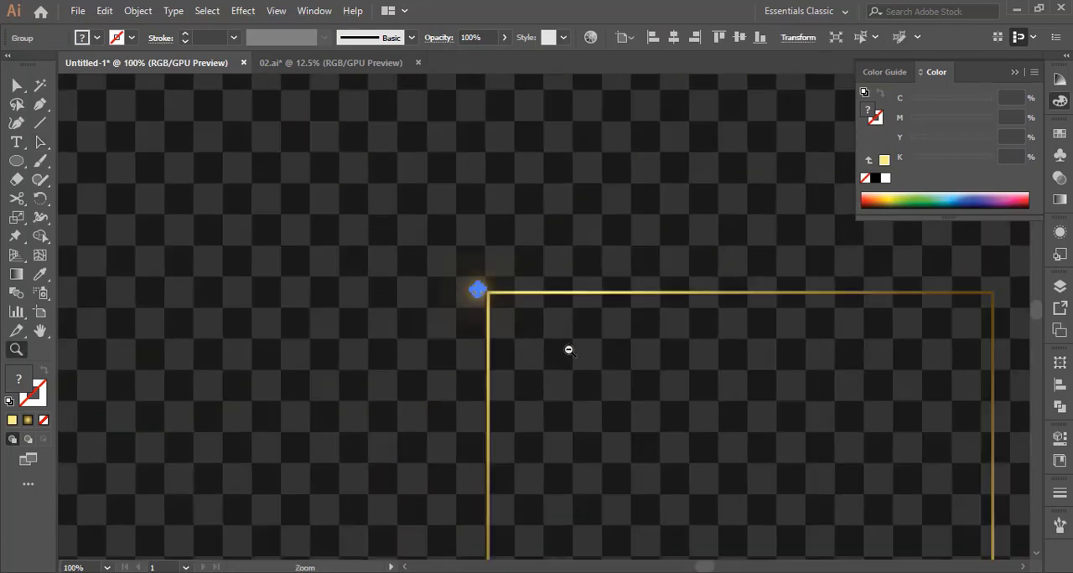
{"action": "left_click", "coordinate": [563, 371], "text": "alt"}
{"action": "left_click", "coordinate": [615, 367], "text": "alt"}
{"action": "key", "text": "v"}
{"action": "left_click", "coordinate": [754, 374]}
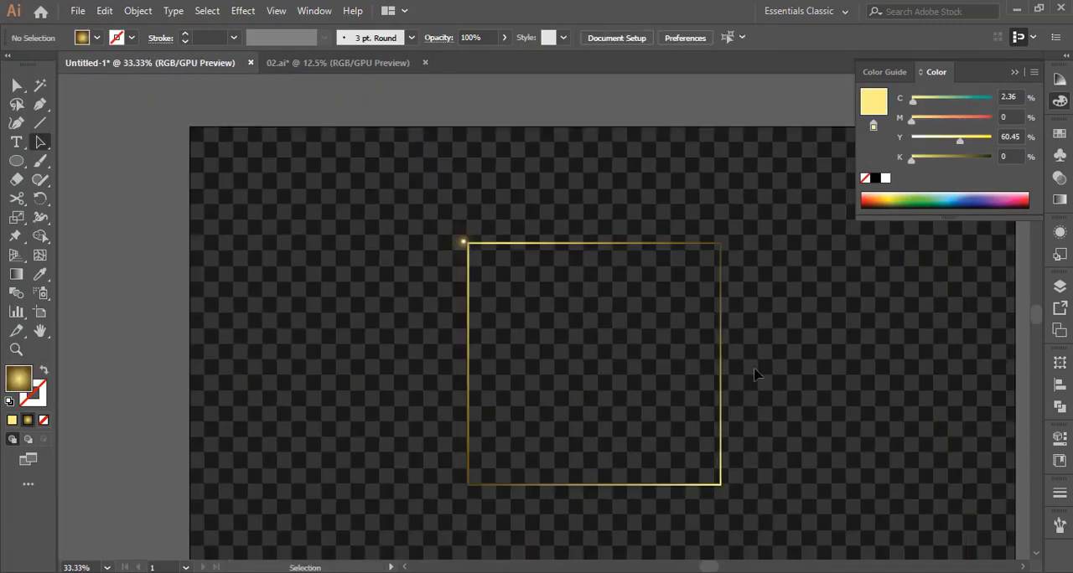
Ungroup the white circle from the gold glow
{"action": "left_click", "coordinate": [493, 270]}
{"action": "left_click", "coordinate": [516, 298]}
{"action": "left_click", "coordinate": [495, 306]}
{"action": "left_click", "coordinate": [503, 307]}
{"action": "left_click", "coordinate": [537, 305]}
{"action": "left_click", "coordinate": [545, 304]}
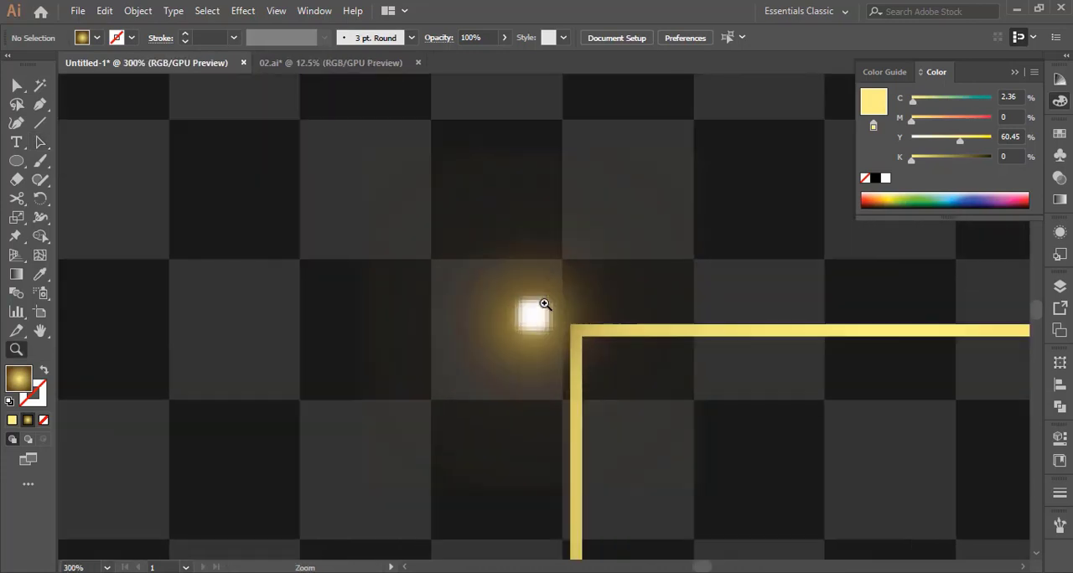
{"action": "left_click", "coordinate": [545, 304]}
{"action": "key", "text": "a"}
{"action": "right_click", "coordinate": [535, 327]}
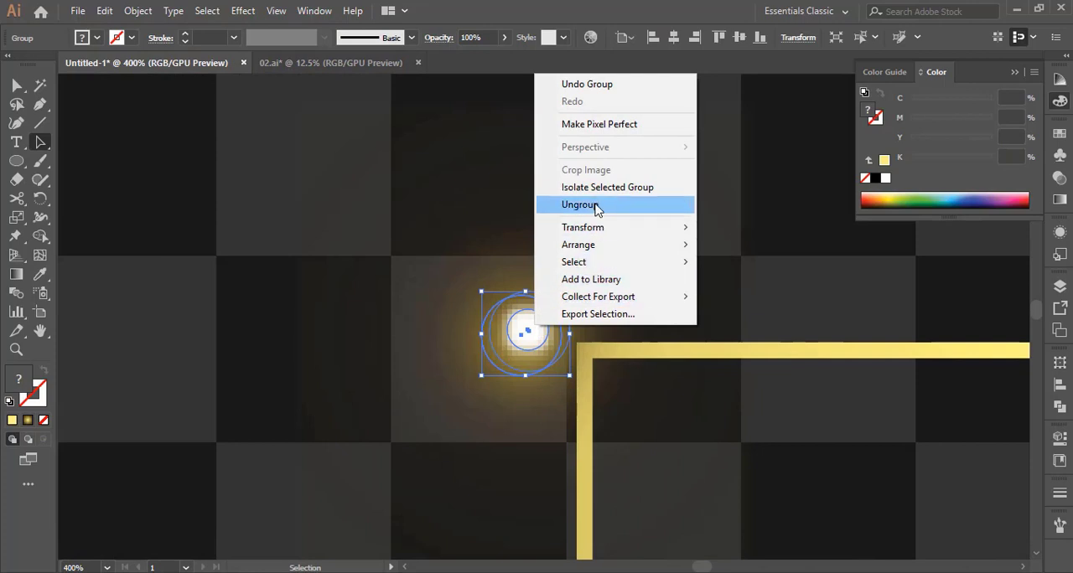
{"action": "left_click", "coordinate": [595, 206]}
Apply an additional, stronger Gaussian Blur to the white circle on its own
{"action": "left_click", "coordinate": [302, 260]}
{"action": "left_click", "coordinate": [532, 338]}
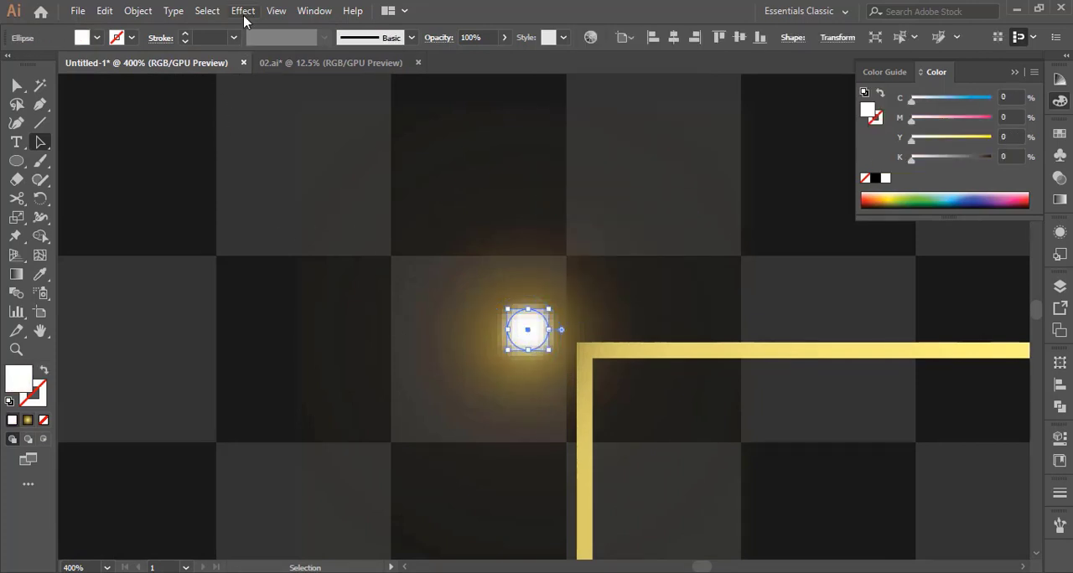
{"action": "left_click", "coordinate": [243, 12]}
{"action": "left_click", "coordinate": [426, 279]}
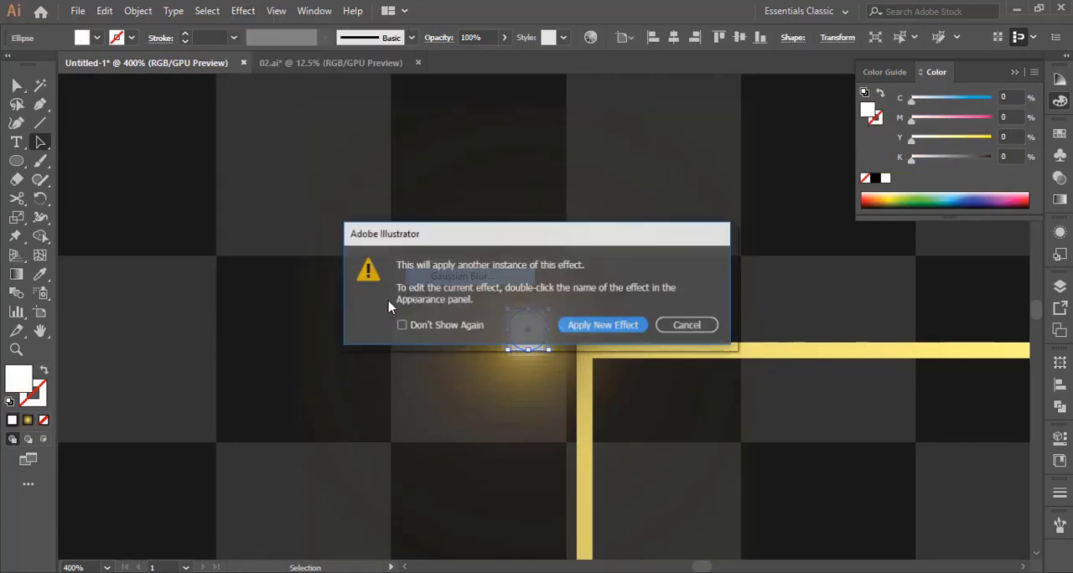
{"action": "left_click", "coordinate": [579, 325]}
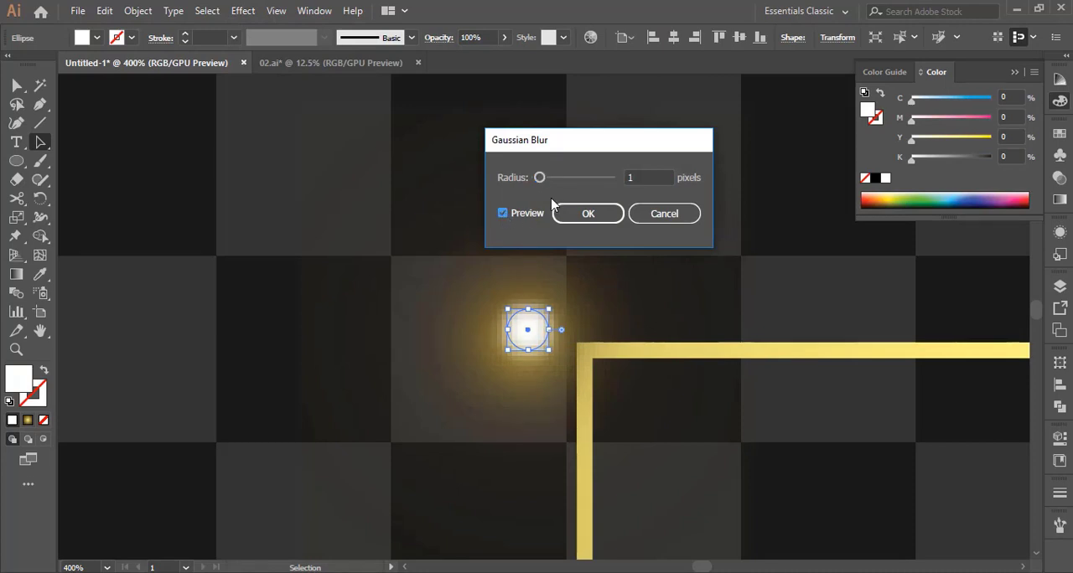
{"action": "left_click", "coordinate": [549, 178]}
{"action": "left_click", "coordinate": [576, 221]}
Select the softened white circle and the gold glow, group them, and clear the selection
{"action": "left_click", "coordinate": [542, 306]}
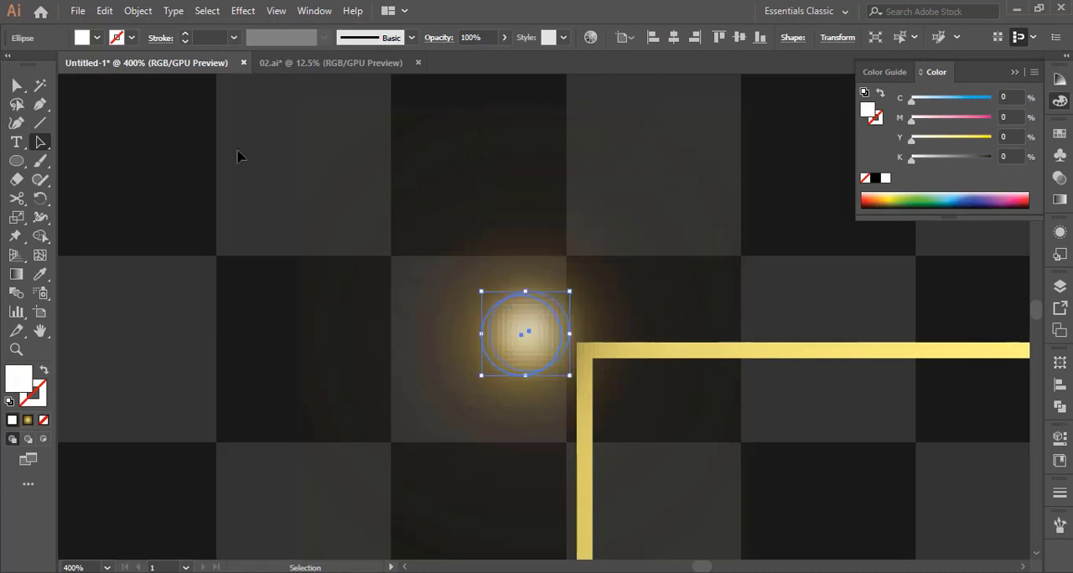
{"action": "left_click_drag", "start_coordinate": [227, 146], "coordinate": [517, 284]}
{"action": "right_click", "coordinate": [526, 333]}
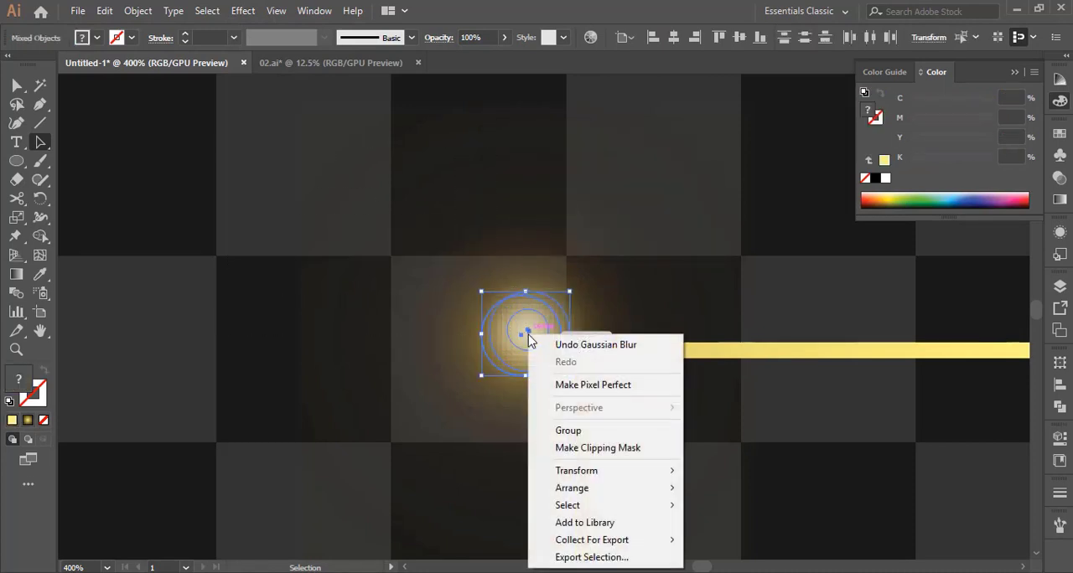
{"action": "left_click", "coordinate": [556, 432]}
{"action": "left_click", "coordinate": [113, 468]}
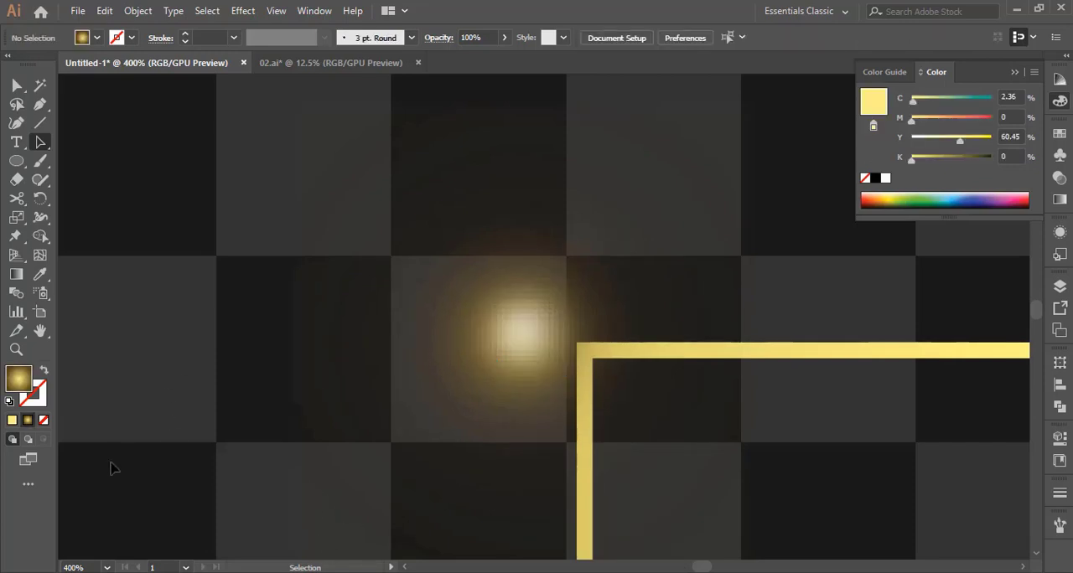
Examine the regrouped glow at the frame's corner, both against the whole frame and close up
{"action": "key", "text": "z"}
{"action": "left_click", "coordinate": [695, 404], "text": "alt"}
{"action": "left_click", "coordinate": [670, 390], "text": "alt"}
{"action": "left_click", "coordinate": [491, 314], "text": "alt"}
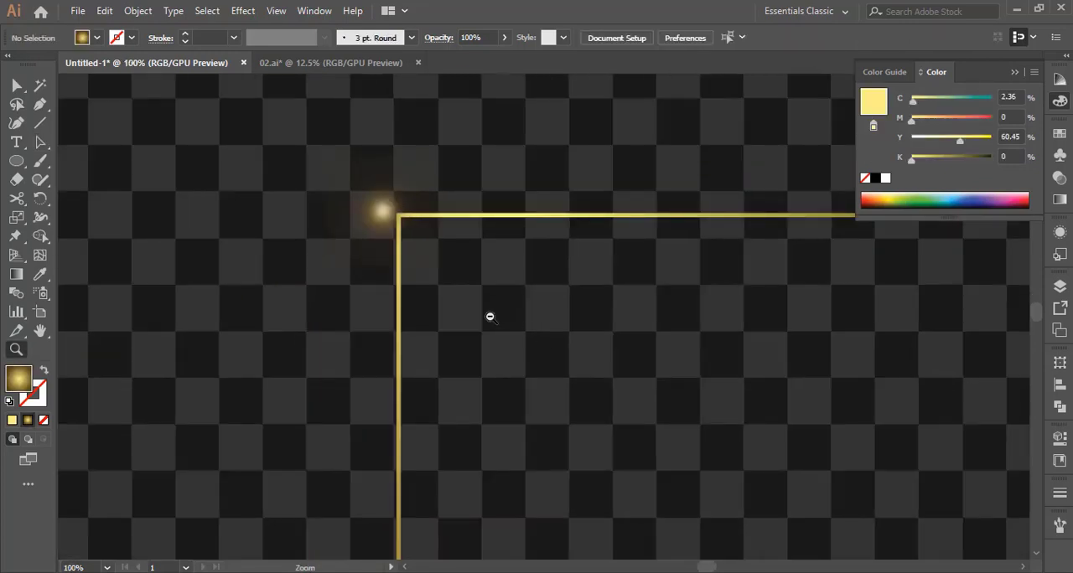
{"action": "left_click", "coordinate": [597, 384], "text": "alt"}
{"action": "left_click", "coordinate": [596, 385], "text": "alt"}
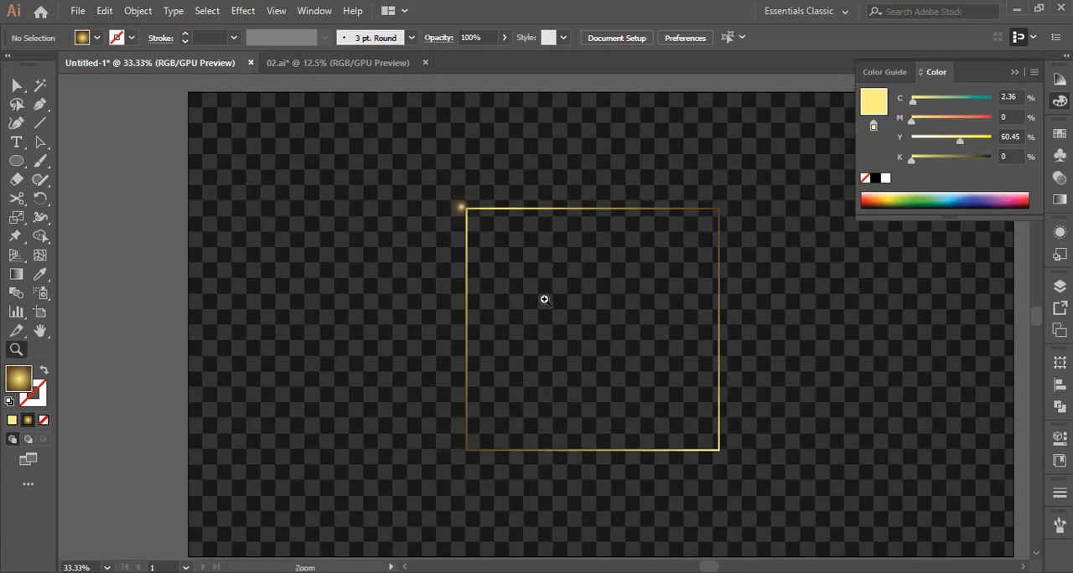
{"action": "left_click", "coordinate": [516, 248]}
{"action": "left_click", "coordinate": [507, 302]}
{"action": "left_click", "coordinate": [519, 292]}
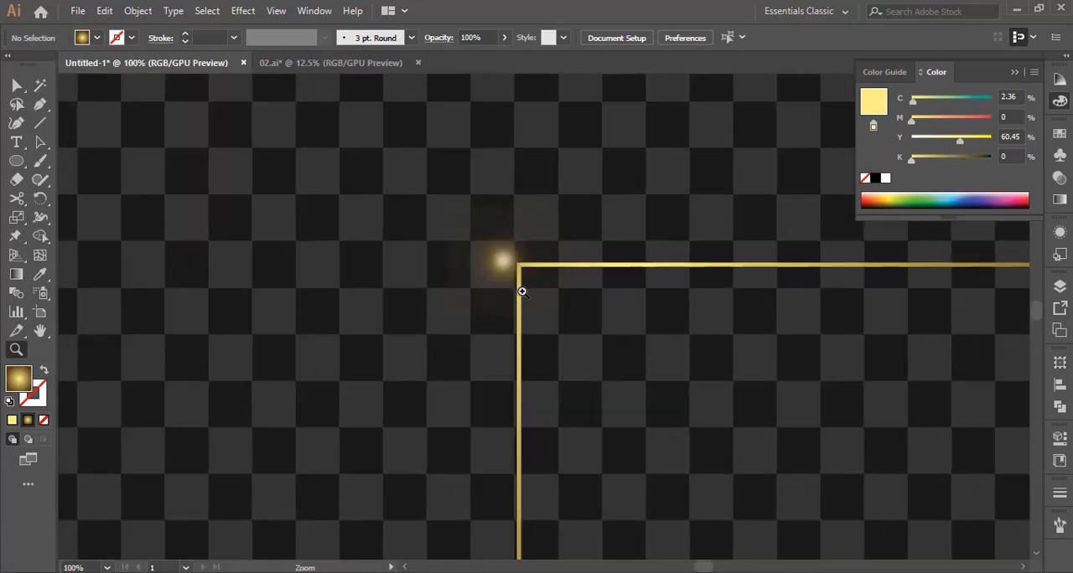
{"action": "left_click", "coordinate": [566, 318]}
{"action": "scroll", "coordinate": [633, 373], "scroll_direction": "down", "scroll_amount": 1}
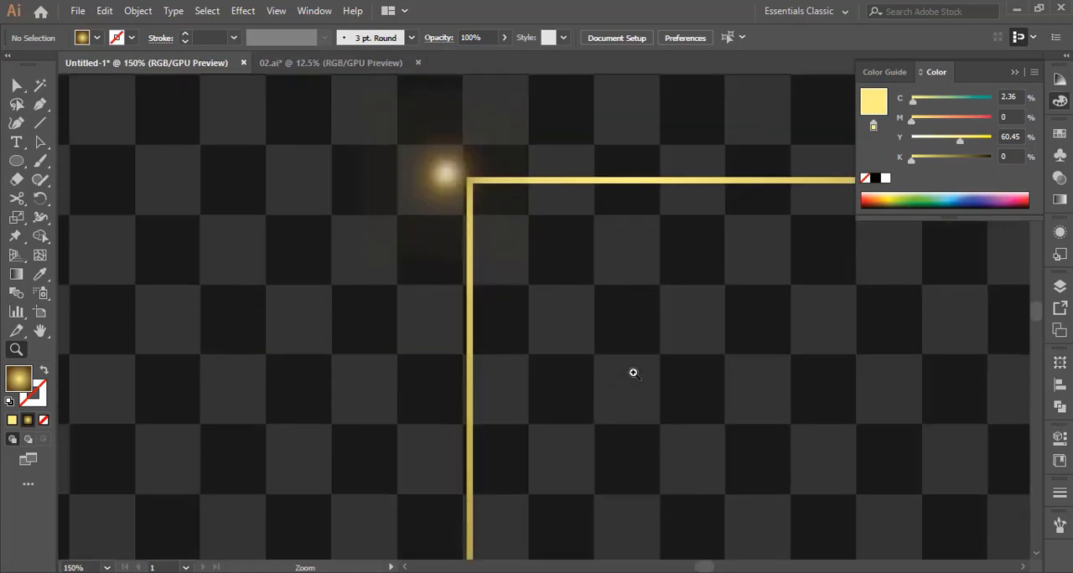
Copy the grouped glow at the frame's corner and paste the copy in front
{"action": "left_click", "coordinate": [443, 179]}
{"action": "left_click", "coordinate": [104, 11]}
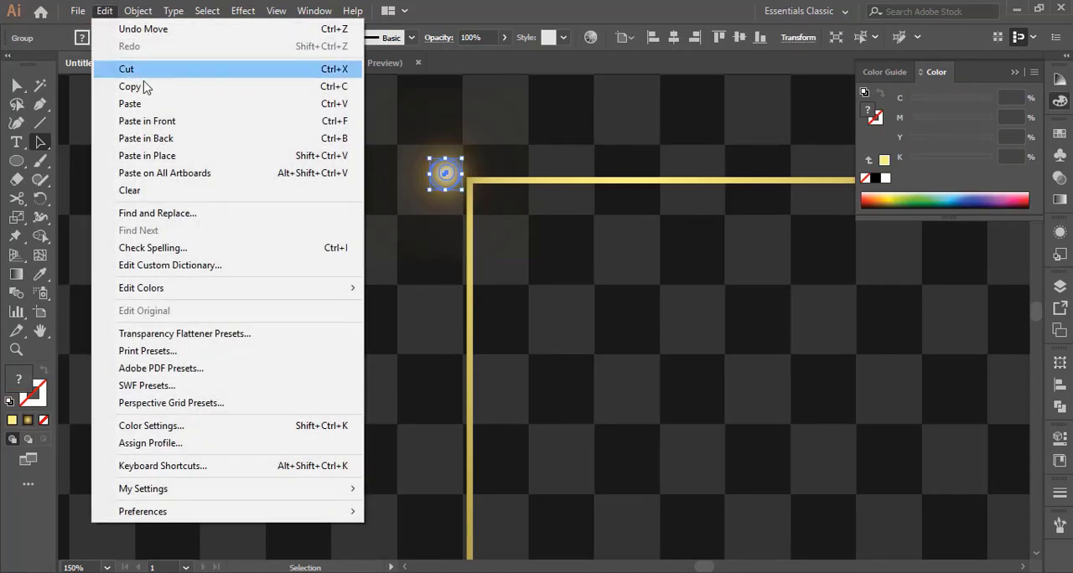
{"action": "left_click", "coordinate": [144, 88]}
{"action": "left_click", "coordinate": [104, 11]}
{"action": "left_click", "coordinate": [170, 122]}
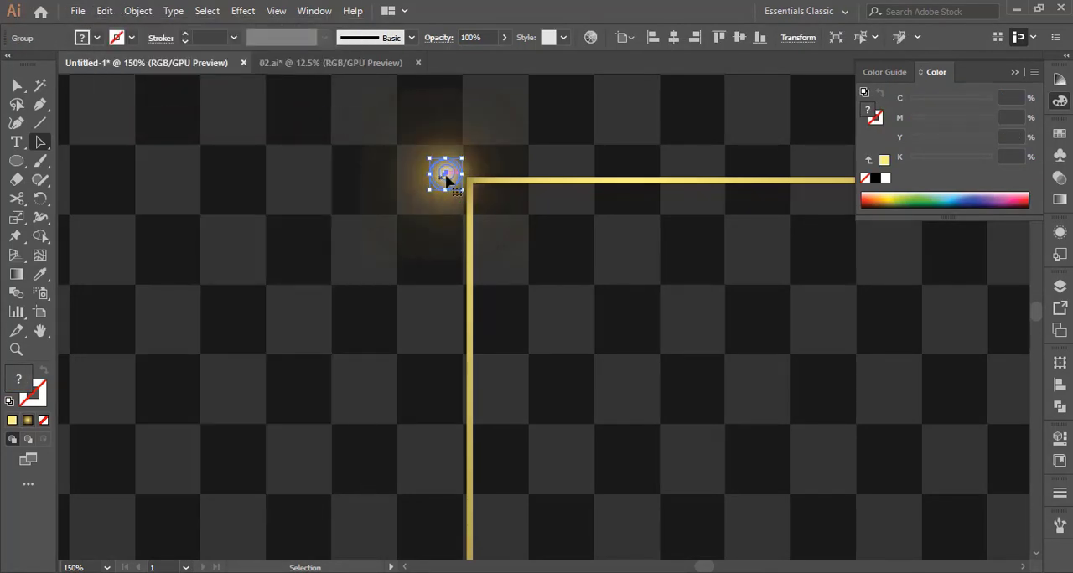
{"action": "left_click", "coordinate": [286, 354]}
Scatter copies of the glow down along both sides of the frame's left edge, spacing them wider towards the lower end
{"action": "left_click_drag", "start_coordinate": [442, 181], "coordinate": [448, 238]}
{"action": "left_click_drag", "start_coordinate": [470, 269], "coordinate": [509, 506]}
{"action": "scroll", "coordinate": [518, 495], "scroll_direction": "down", "scroll_amount": 3}
{"action": "left_click_drag", "start_coordinate": [509, 417], "coordinate": [426, 475]}
{"action": "scroll", "coordinate": [507, 452], "scroll_direction": "up", "scroll_amount": 4}
{"action": "scroll", "coordinate": [577, 478], "scroll_direction": "down", "scroll_amount": 5}
{"action": "scroll", "coordinate": [432, 486], "scroll_direction": "down", "scroll_amount": 6}
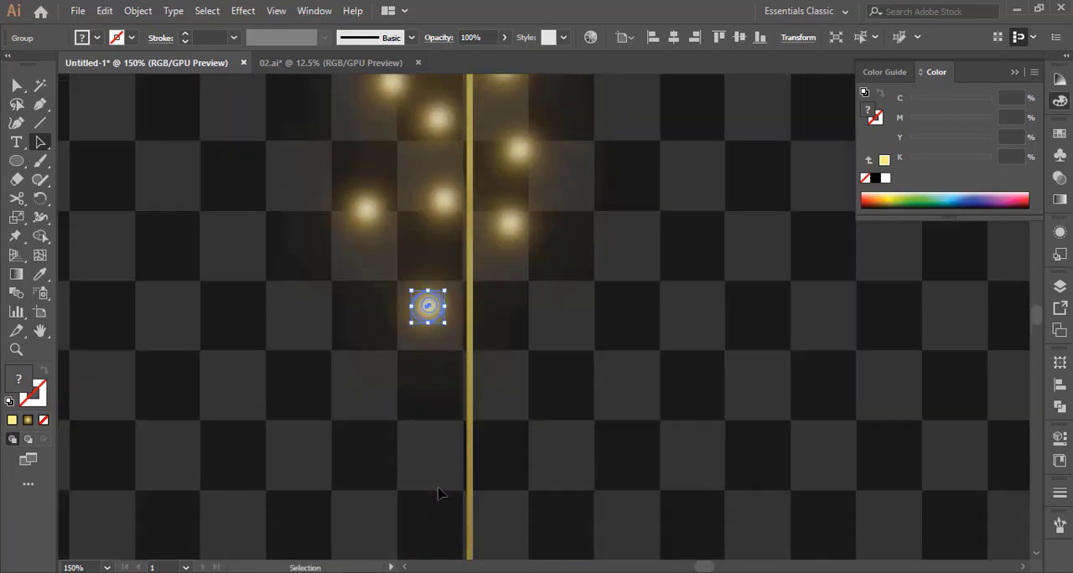
{"action": "left_click_drag", "start_coordinate": [429, 293], "coordinate": [454, 516]}
Scatter more copies of the glow above and below the frame's top edge, starting from the upper-left corner
{"action": "scroll", "coordinate": [507, 512], "scroll_direction": "up", "scroll_amount": 6}
{"action": "scroll", "coordinate": [507, 513], "scroll_direction": "up", "scroll_amount": 9}
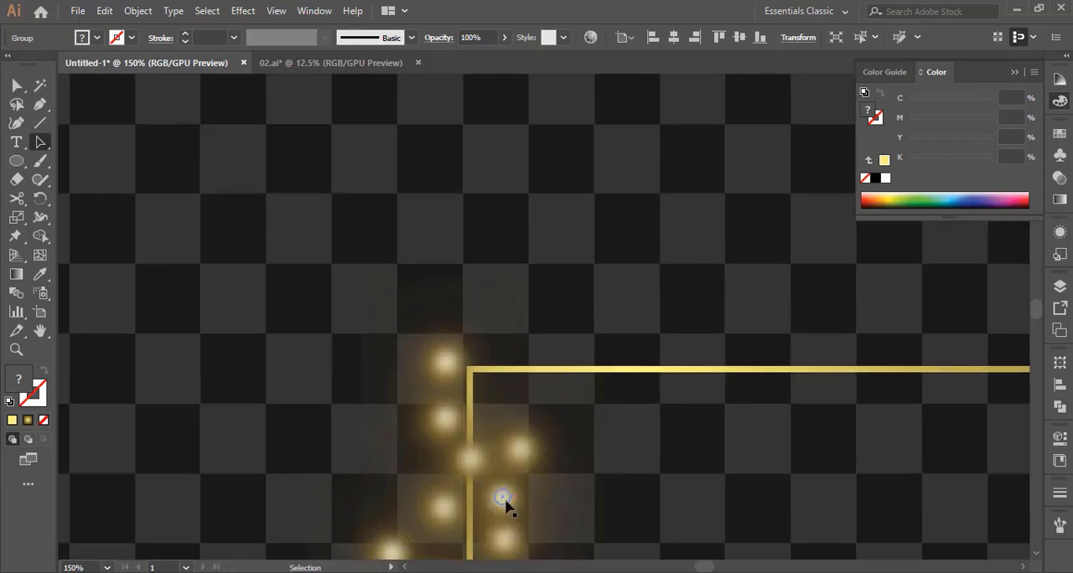
{"action": "left_click_drag", "start_coordinate": [503, 499], "coordinate": [866, 408]}
{"action": "left_click_drag", "start_coordinate": [866, 408], "coordinate": [874, 269]}
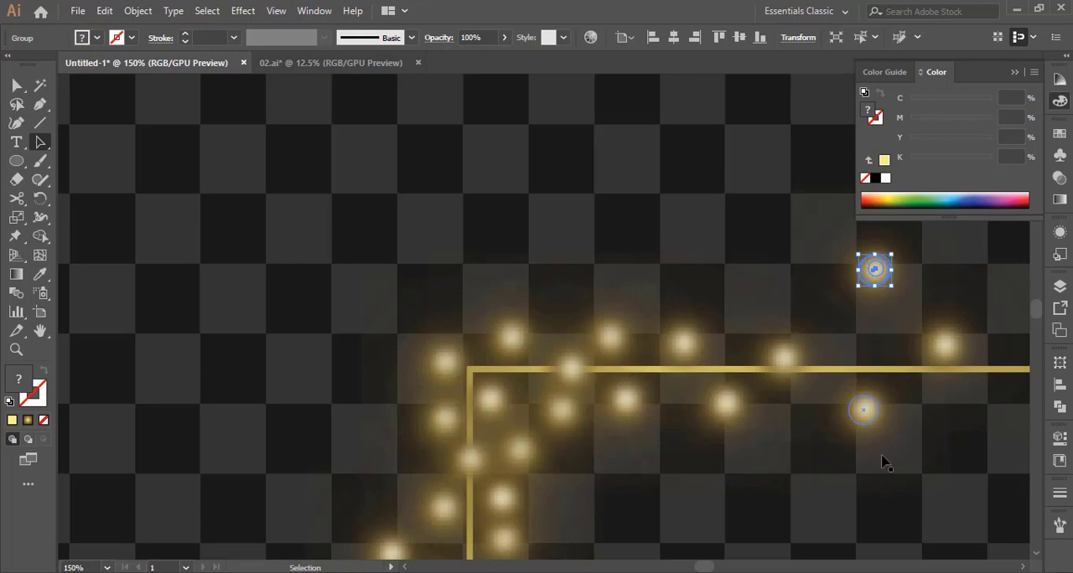
Add one more glow copy above the frame's top edge, beyond the last light of the row, and clear the selection
{"action": "key", "text": "z"}
{"action": "left_click", "coordinate": [765, 433], "text": "alt"}
{"action": "left_click", "coordinate": [672, 397], "text": "alt"}
{"action": "left_click", "coordinate": [484, 345], "text": "alt"}
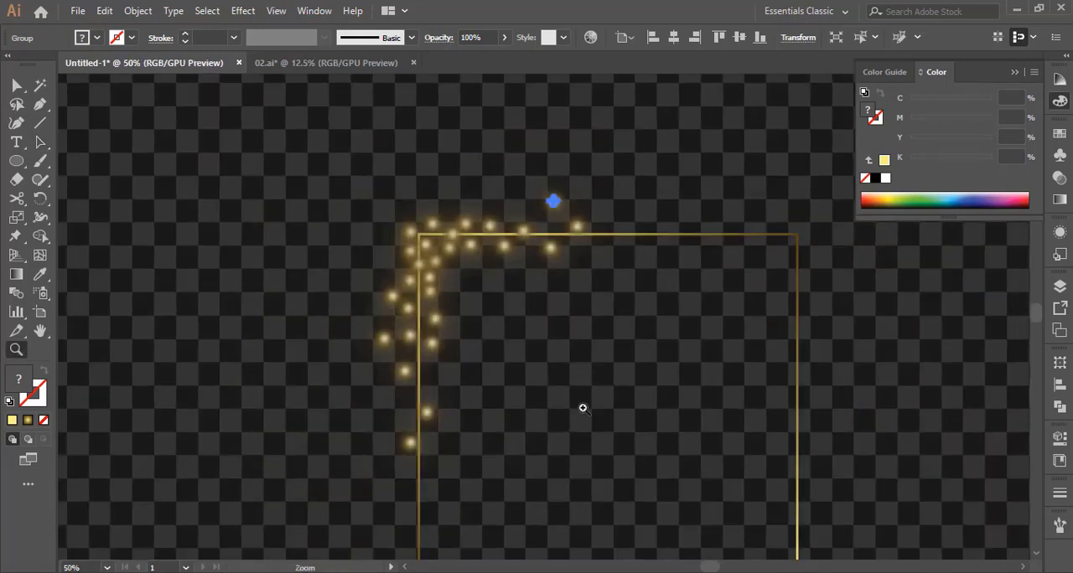
{"action": "scroll", "coordinate": [583, 408], "scroll_direction": "down", "scroll_amount": 4}
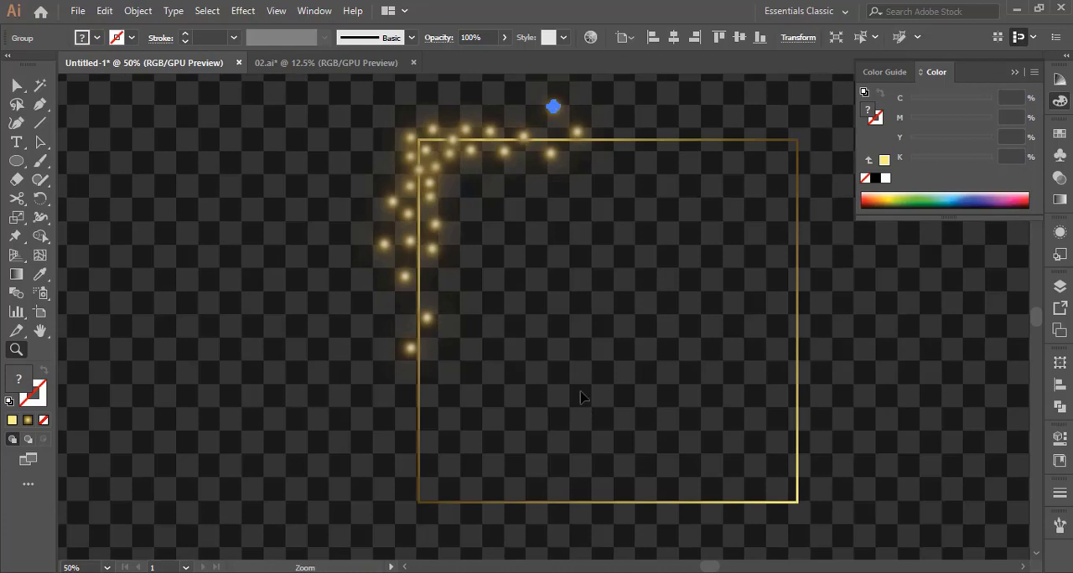
{"action": "key", "text": "v"}
{"action": "left_click", "coordinate": [573, 319]}
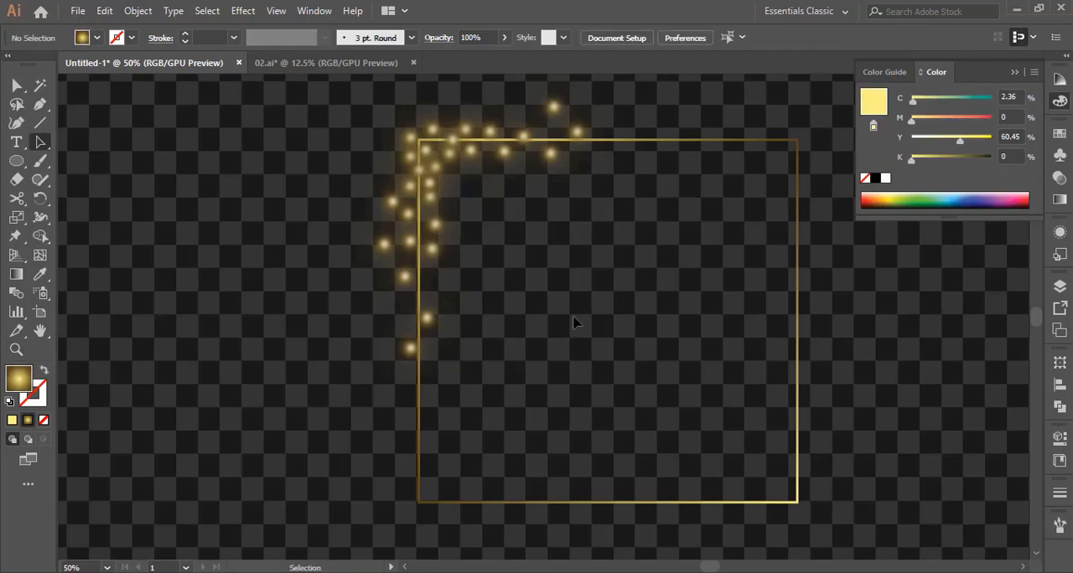
{"action": "scroll", "coordinate": [574, 322], "scroll_direction": "up", "scroll_amount": 2}
{"action": "left_click_drag", "start_coordinate": [553, 144], "coordinate": [612, 162]}
{"action": "left_click", "coordinate": [609, 275]}
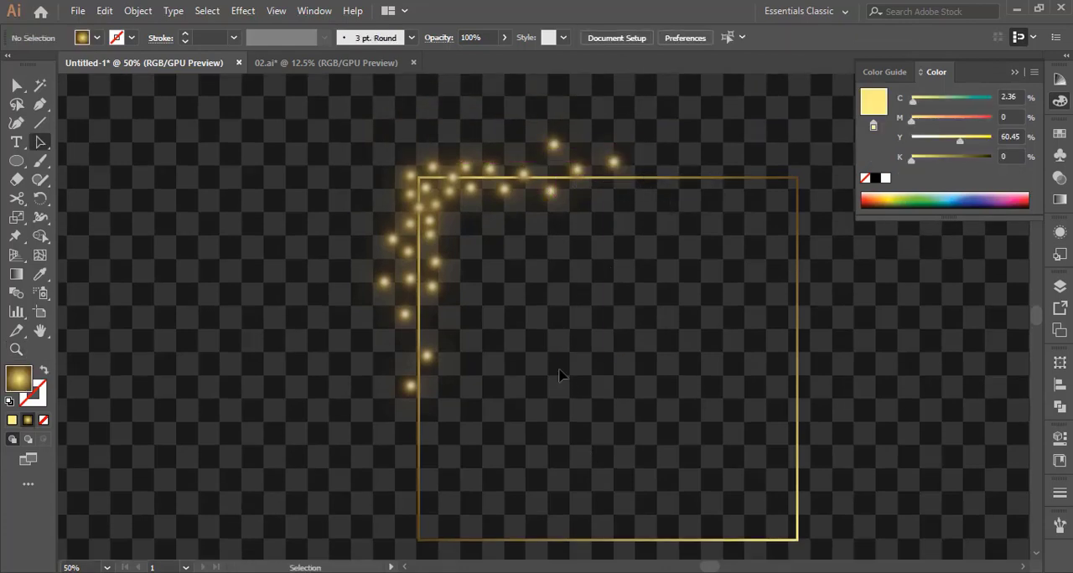
Place a copy of a glow in the empty area left of the frame and stretch it into a tall, narrow vertical ellipse
{"action": "scroll", "coordinate": [559, 373], "scroll_direction": "up", "scroll_amount": 2}
{"action": "key", "text": "z"}
{"action": "left_click", "coordinate": [512, 349]}
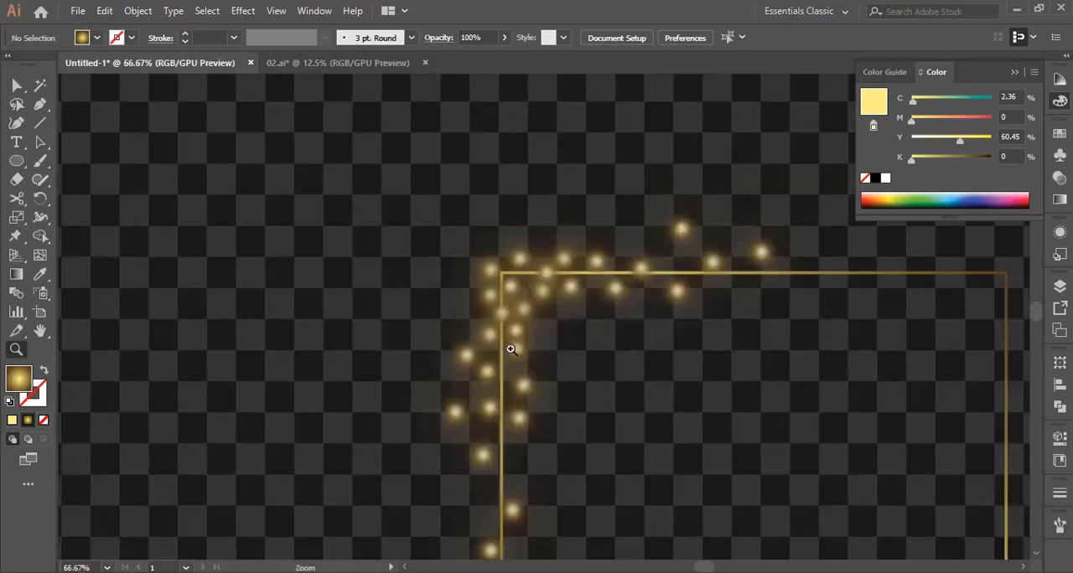
{"action": "left_click", "coordinate": [520, 329]}
{"action": "left_click", "coordinate": [508, 332]}
{"action": "key", "text": "a"}
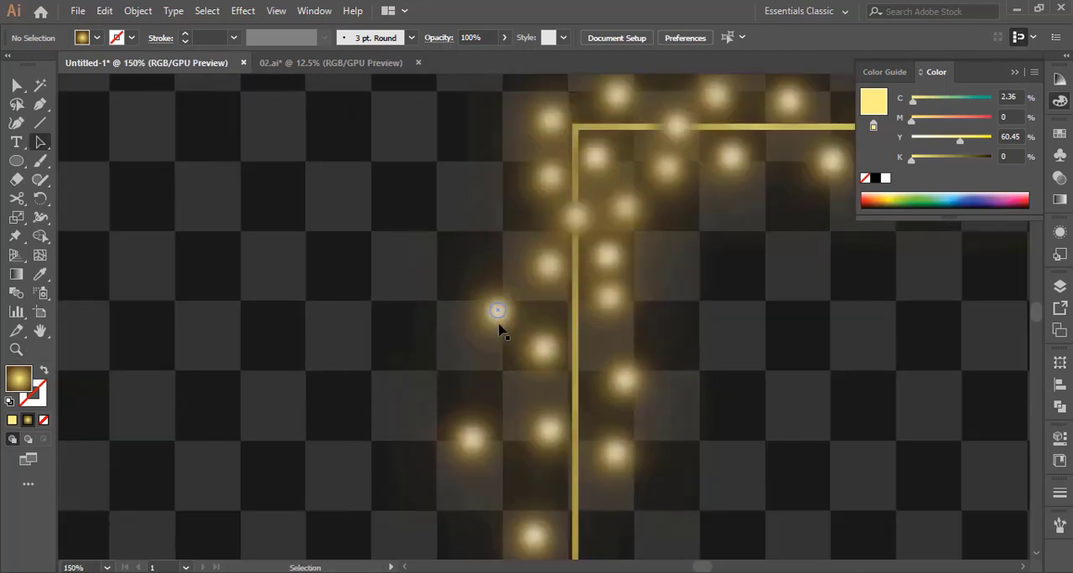
{"action": "left_click_drag", "start_coordinate": [498, 327], "coordinate": [191, 371]}
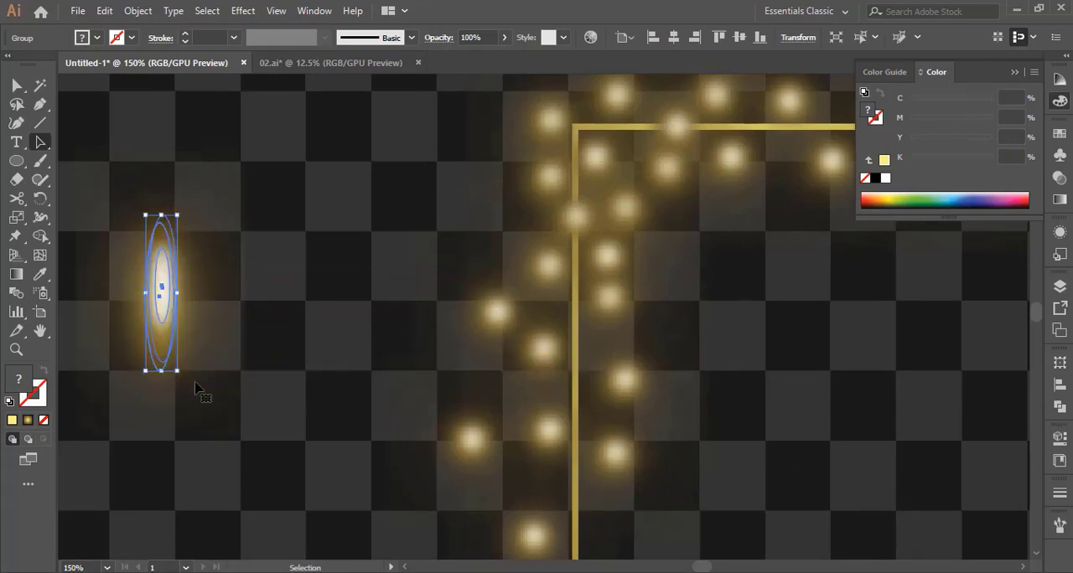
{"action": "left_click", "coordinate": [261, 424]}
{"action": "left_click_drag", "start_coordinate": [165, 295], "coordinate": [224, 329]}
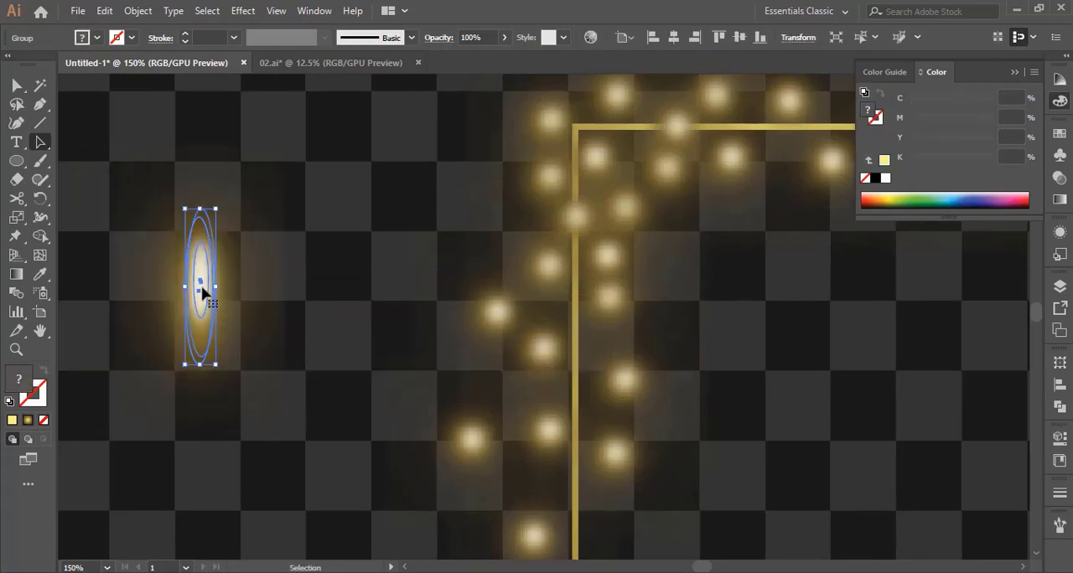
Copy the tall vertical glow and paste the copy in front
{"action": "left_click", "coordinate": [104, 11]}
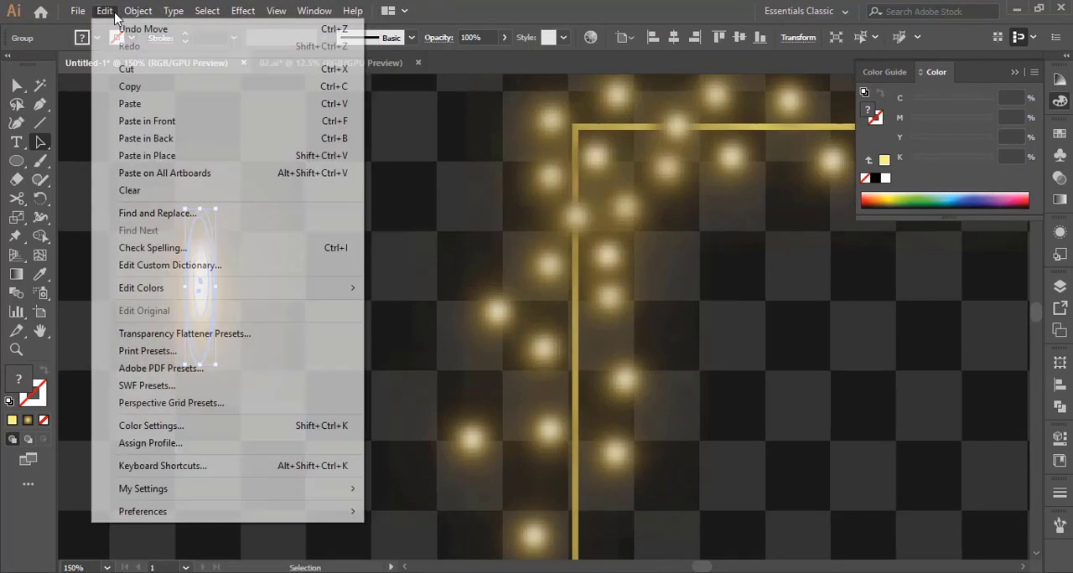
{"action": "left_click", "coordinate": [105, 12]}
{"action": "left_click", "coordinate": [105, 12]}
{"action": "left_click", "coordinate": [138, 85]}
{"action": "left_click", "coordinate": [104, 11]}
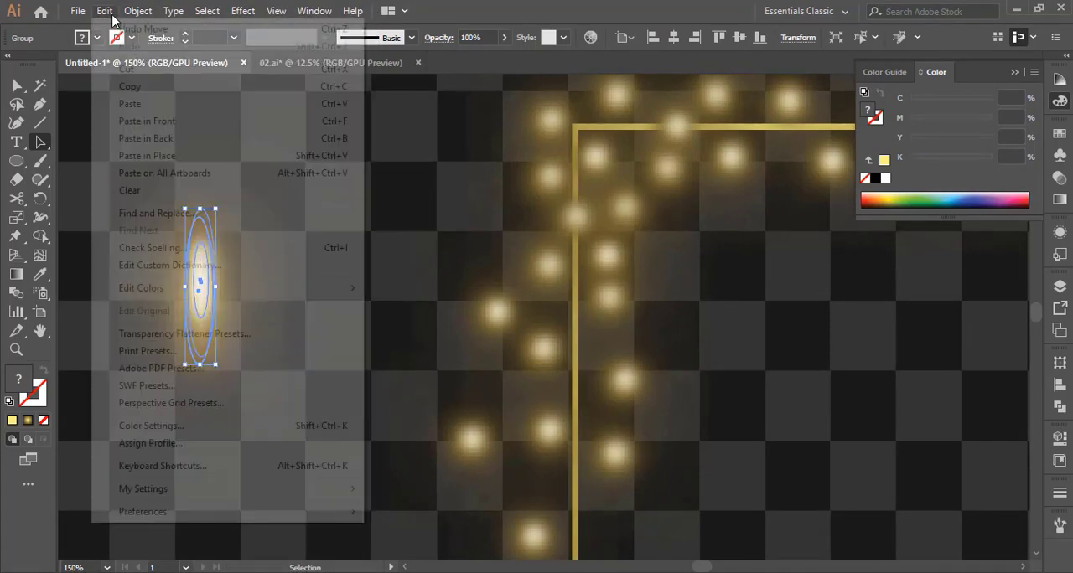
{"action": "left_click", "coordinate": [142, 118]}
Rotate the pasted glow to horizontal and align it over the vertical one to form a cross, and clear the selection
{"action": "left_click_drag", "start_coordinate": [223, 382], "coordinate": [330, 245]}
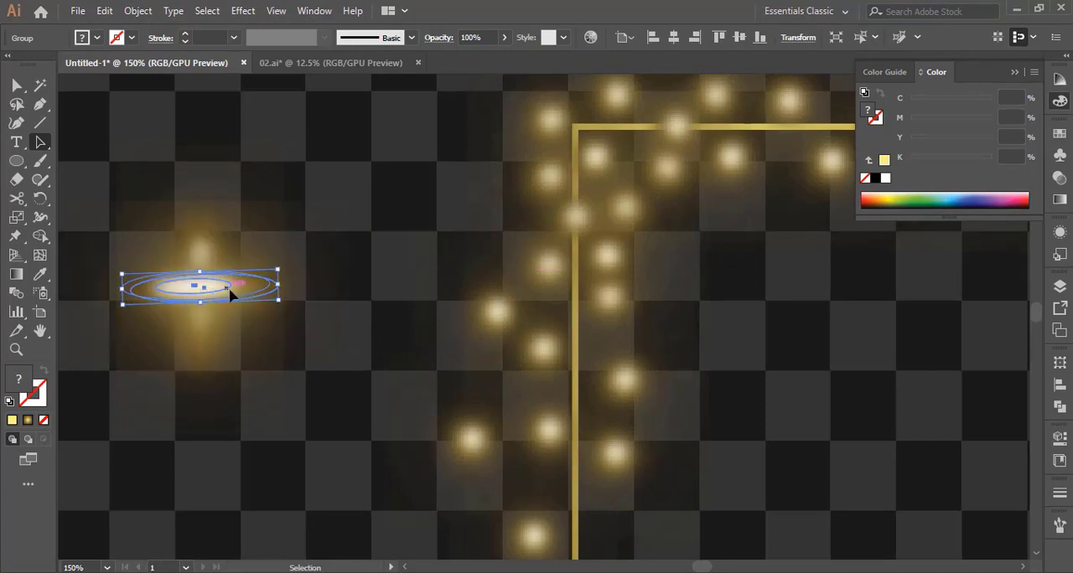
{"action": "left_click_drag", "start_coordinate": [228, 289], "coordinate": [233, 290]}
{"action": "left_click", "coordinate": [204, 326]}
{"action": "left_click", "coordinate": [279, 471]}
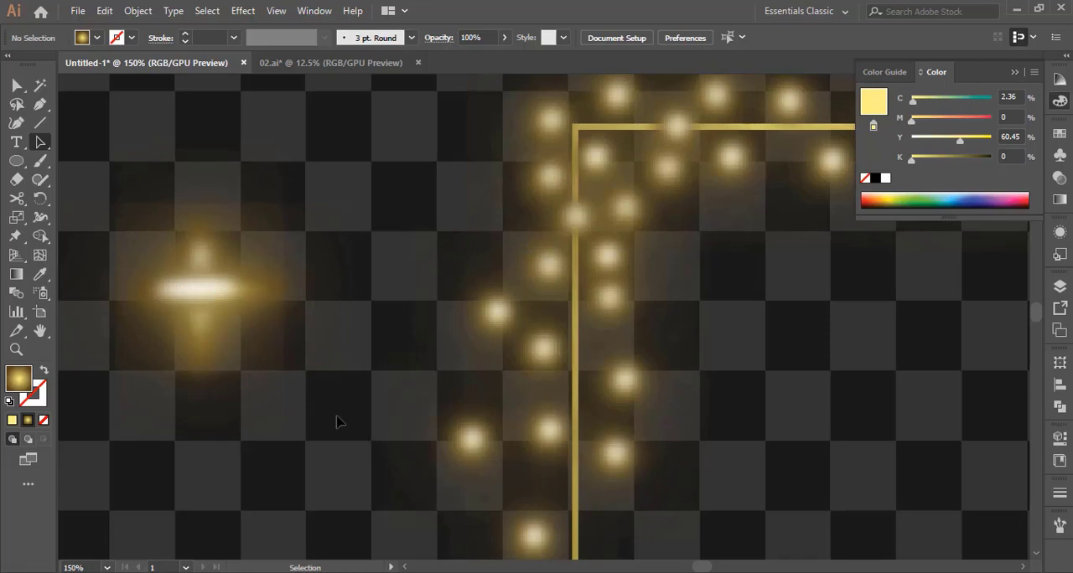
Bring the vertical glow to the front of the cross and clear the selection
{"action": "key", "text": "z"}
{"action": "left_click", "coordinate": [227, 299]}
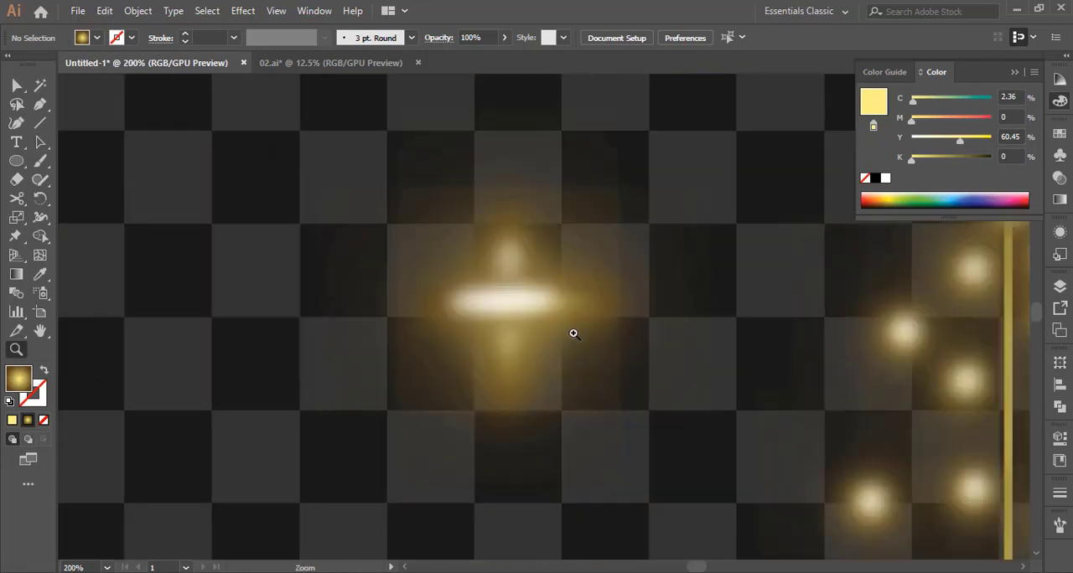
{"action": "key", "text": "a"}
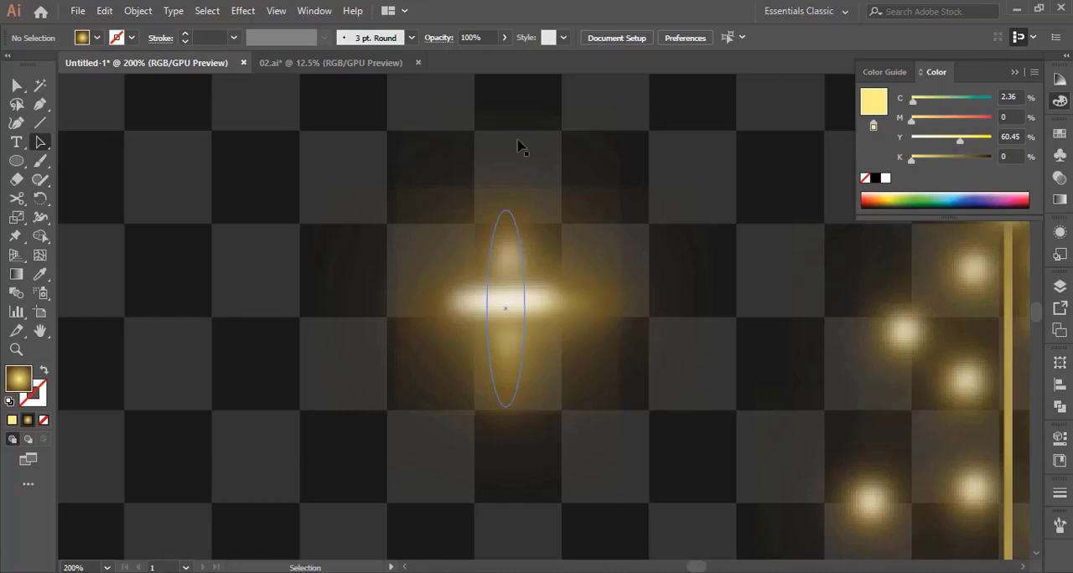
{"action": "left_click", "coordinate": [519, 144]}
{"action": "right_click", "coordinate": [518, 140]}
{"action": "mouse_move", "coordinate": [667, 315]}
{"action": "left_click", "coordinate": [708, 312]}
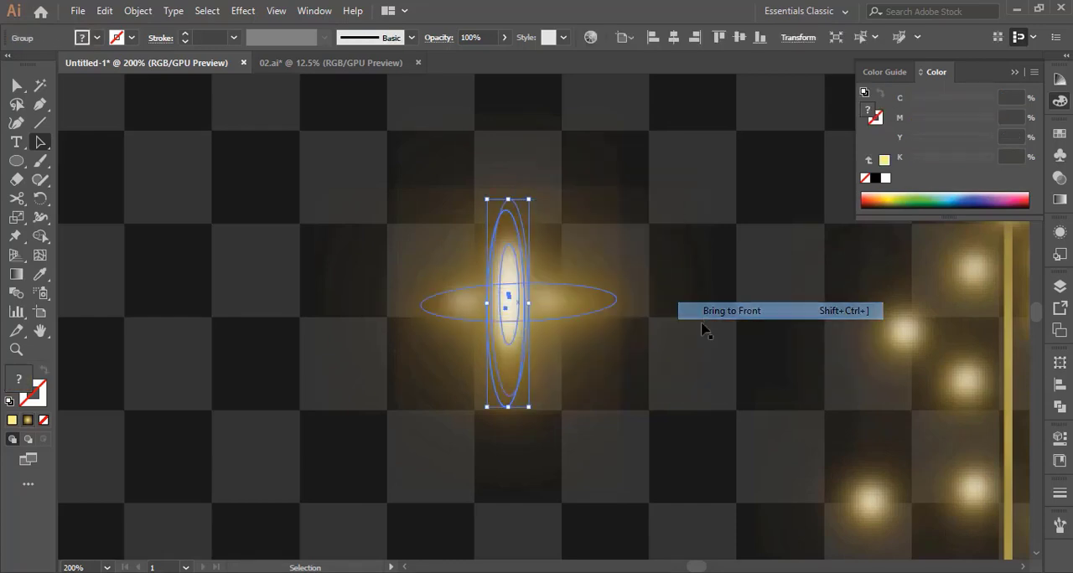
{"action": "left_click", "coordinate": [658, 448]}
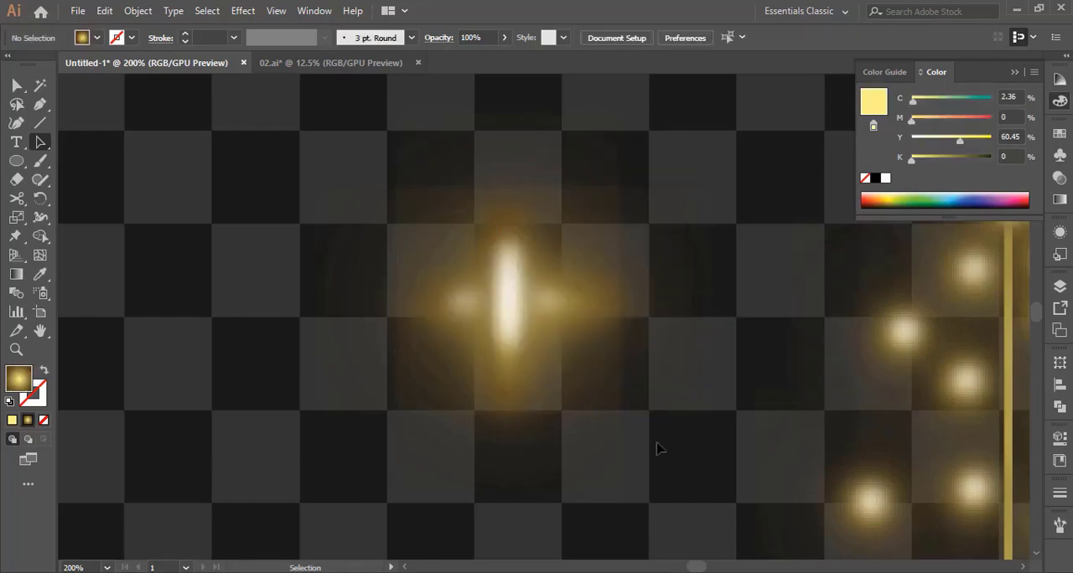
Widen the horizontal glow of the cross by extending both of its ends, and clear the selection
{"action": "left_click", "coordinate": [376, 309]}
{"action": "left_click_drag", "start_coordinate": [409, 303], "coordinate": [365, 305]}
{"action": "left_click_drag", "start_coordinate": [628, 302], "coordinate": [655, 299]}
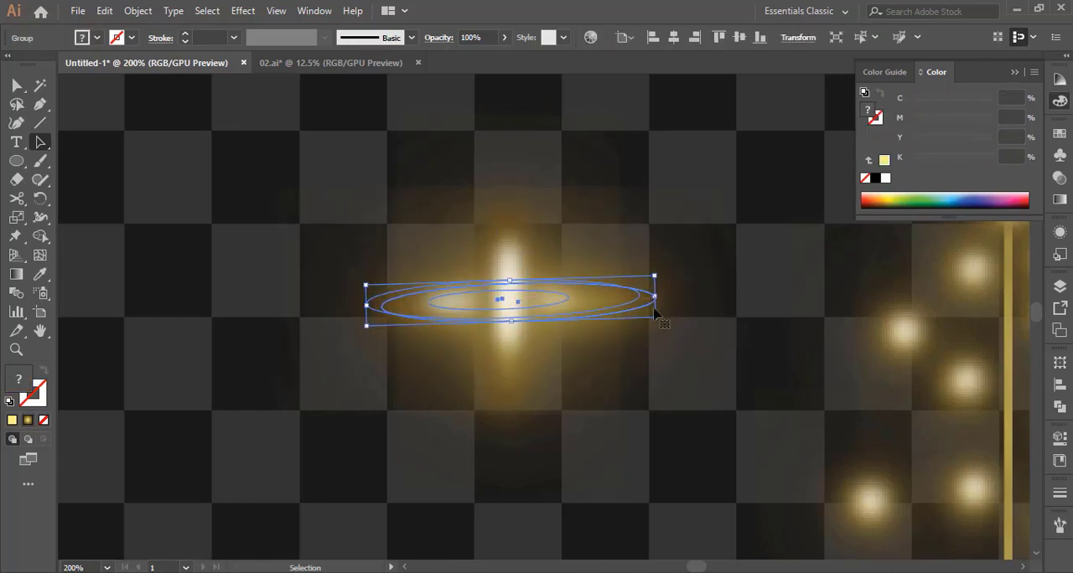
{"action": "left_click", "coordinate": [506, 377]}
{"action": "left_click", "coordinate": [257, 272]}
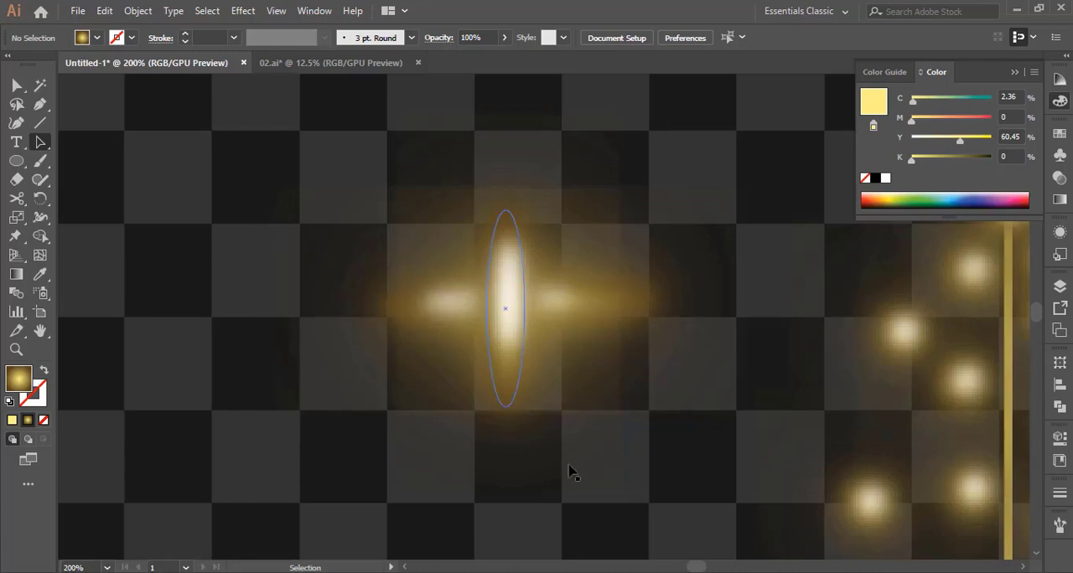
Ungroup the horizontal glow, move the vertical glow aside, and delete the horizontal glow's white core
{"action": "right_click", "coordinate": [384, 305]}
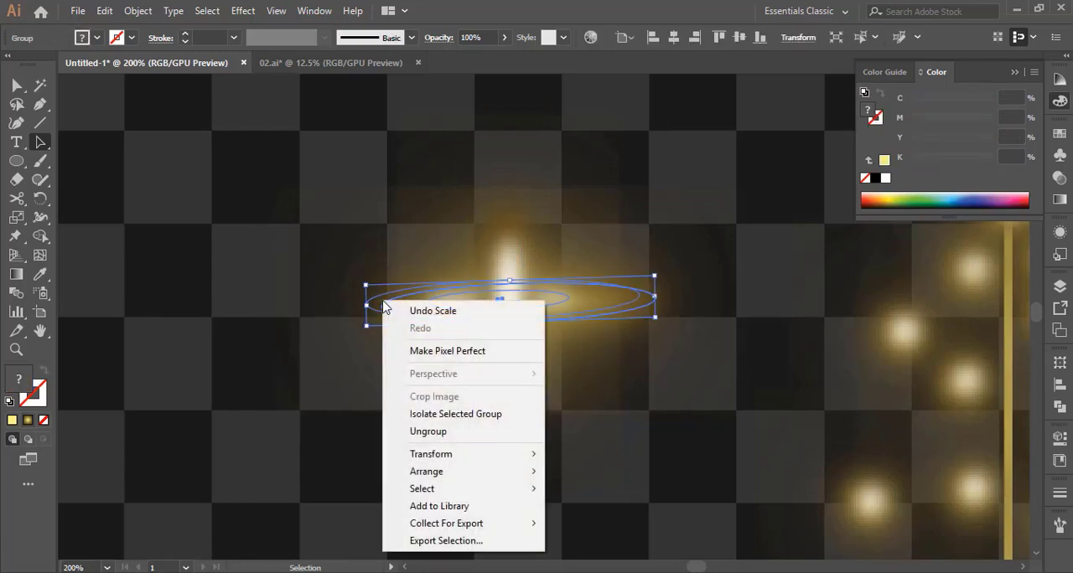
{"action": "left_click", "coordinate": [438, 432]}
{"action": "left_click", "coordinate": [465, 368]}
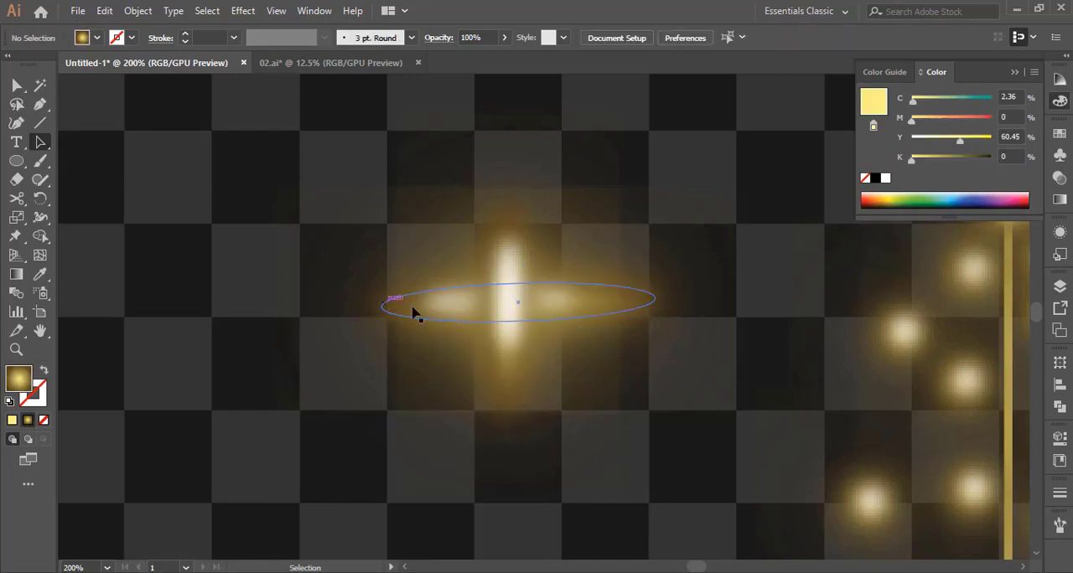
{"action": "left_click_drag", "start_coordinate": [504, 307], "coordinate": [216, 293]}
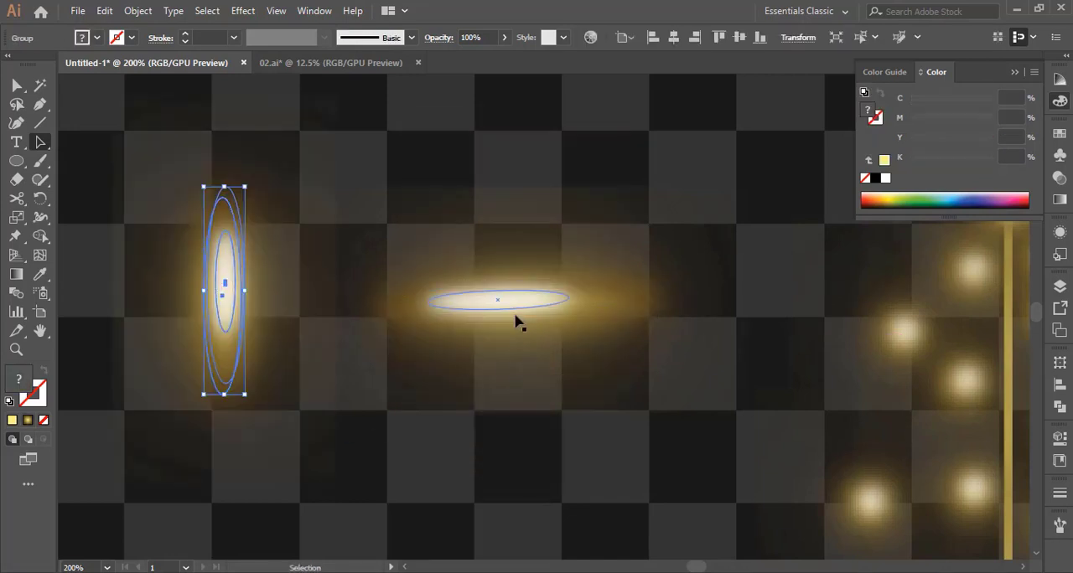
{"action": "left_click", "coordinate": [513, 313]}
{"action": "key", "text": "Delete"}
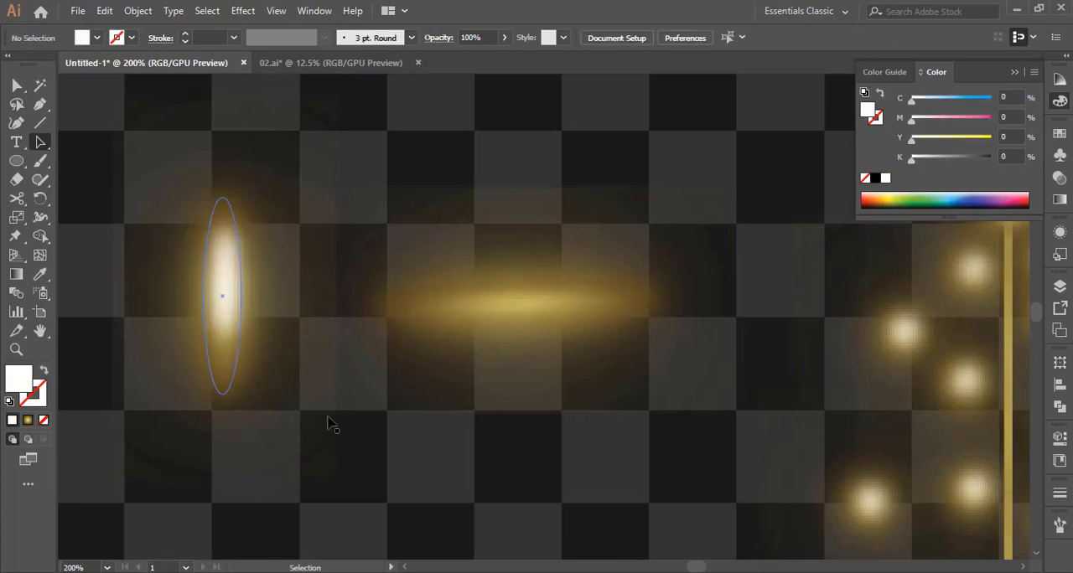
Rotate the horizontal gold ellipses slightly, and ungroup and regroup them
{"action": "left_click_drag", "start_coordinate": [578, 352], "coordinate": [582, 348]}
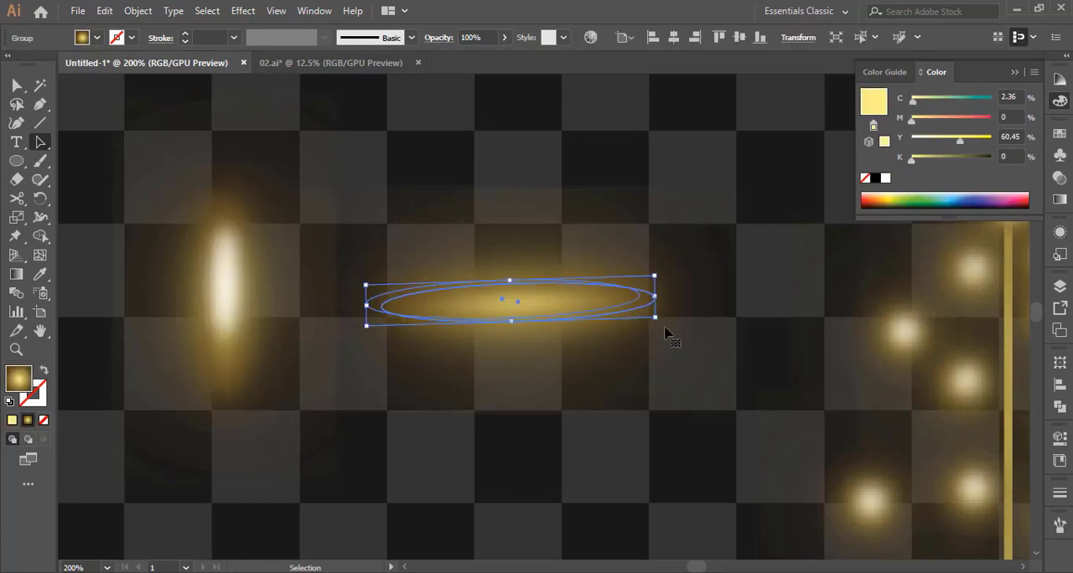
{"action": "right_click", "coordinate": [567, 306]}
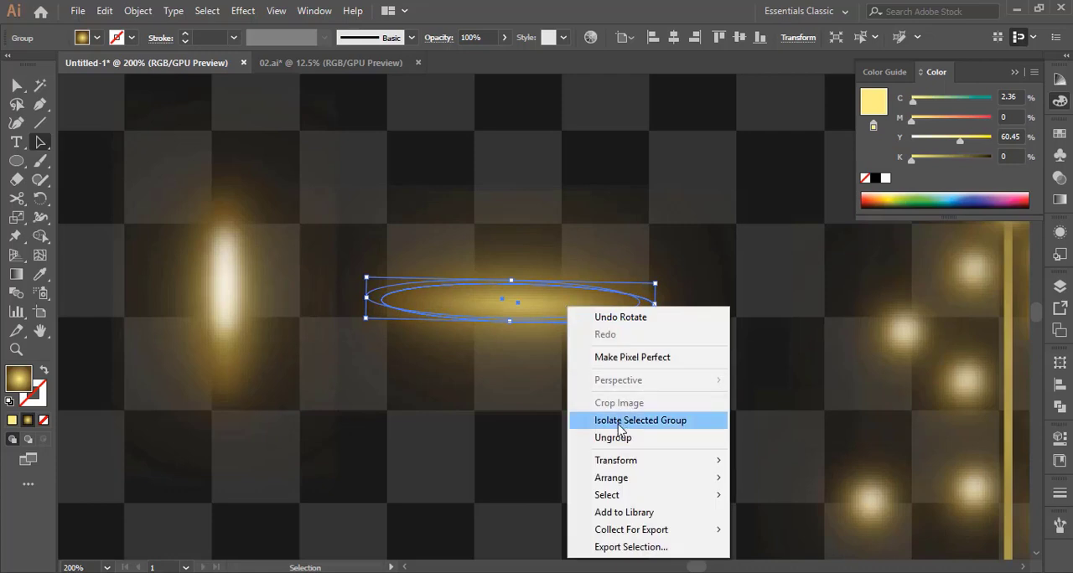
{"action": "left_click", "coordinate": [618, 437]}
{"action": "right_click", "coordinate": [539, 300]}
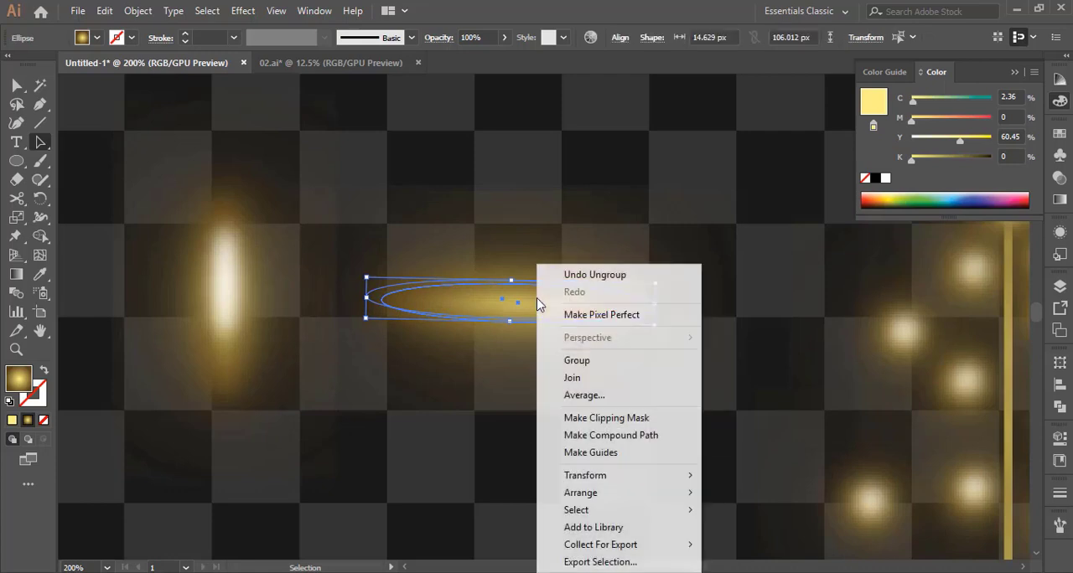
{"action": "left_click", "coordinate": [599, 361]}
Move the vertical glow back over the centre of the horizontal gold glow and clear the selection
{"action": "left_click_drag", "start_coordinate": [224, 289], "coordinate": [515, 306]}
{"action": "left_click", "coordinate": [319, 416]}
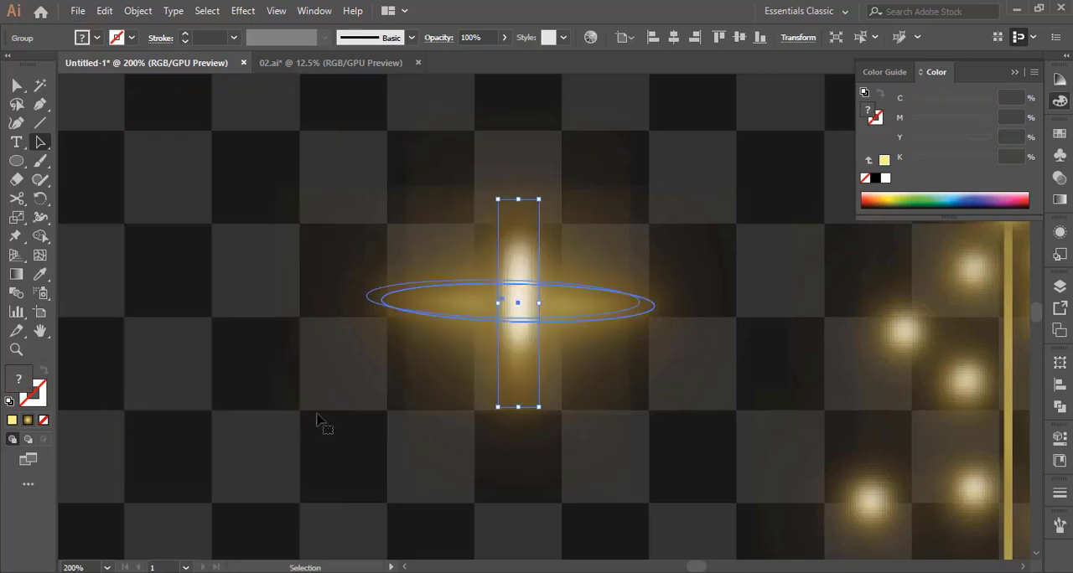
Lengthen the vertical glow of the cross downward and move it up to centre it on the horizontal glow
{"action": "left_click", "coordinate": [528, 236]}
{"action": "left_click_drag", "start_coordinate": [518, 408], "coordinate": [520, 477]}
{"action": "left_click_drag", "start_coordinate": [521, 395], "coordinate": [522, 376]}
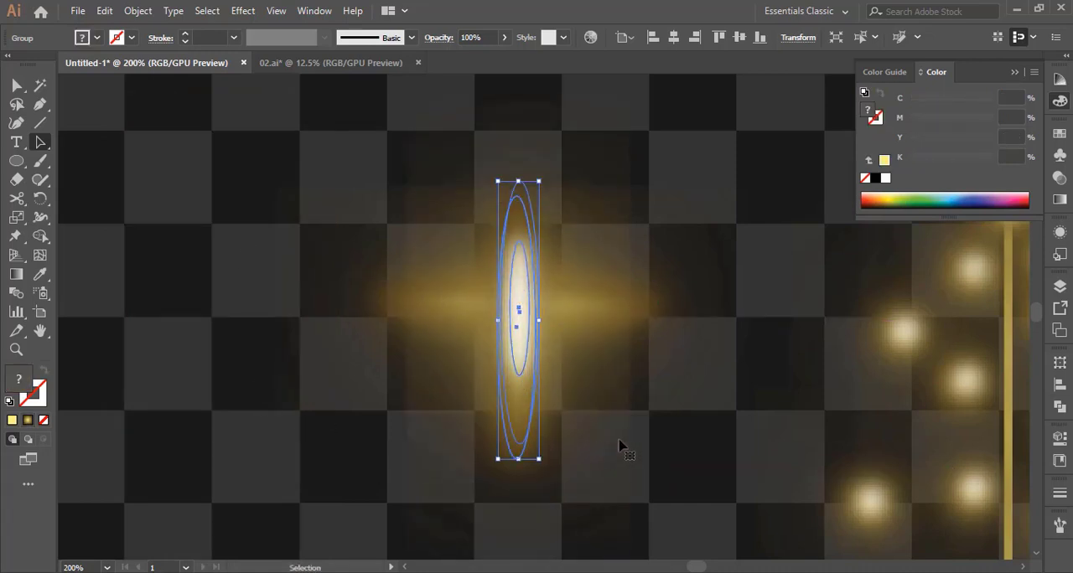
Group the vertical and horizontal glows of the cross together
{"action": "left_click", "coordinate": [305, 196]}
{"action": "left_click", "coordinate": [522, 302], "text": "shift"}
{"action": "right_click", "coordinate": [522, 301]}
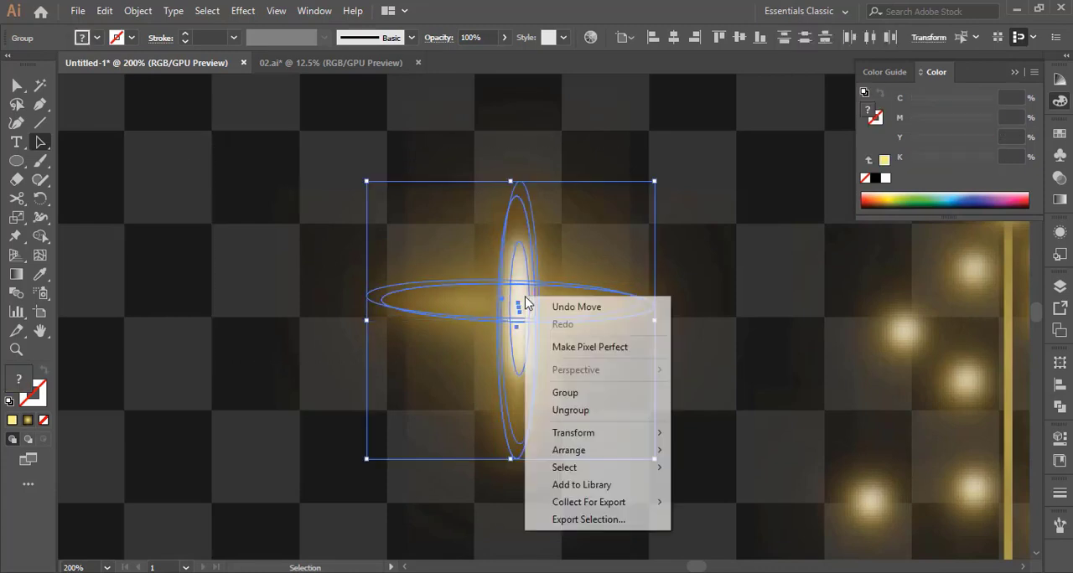
{"action": "left_click", "coordinate": [587, 390]}
Set the gold frame's stroke weight to 5 pt and clear the selection
{"action": "key", "text": "z"}
{"action": "left_click", "coordinate": [706, 318], "text": "alt"}
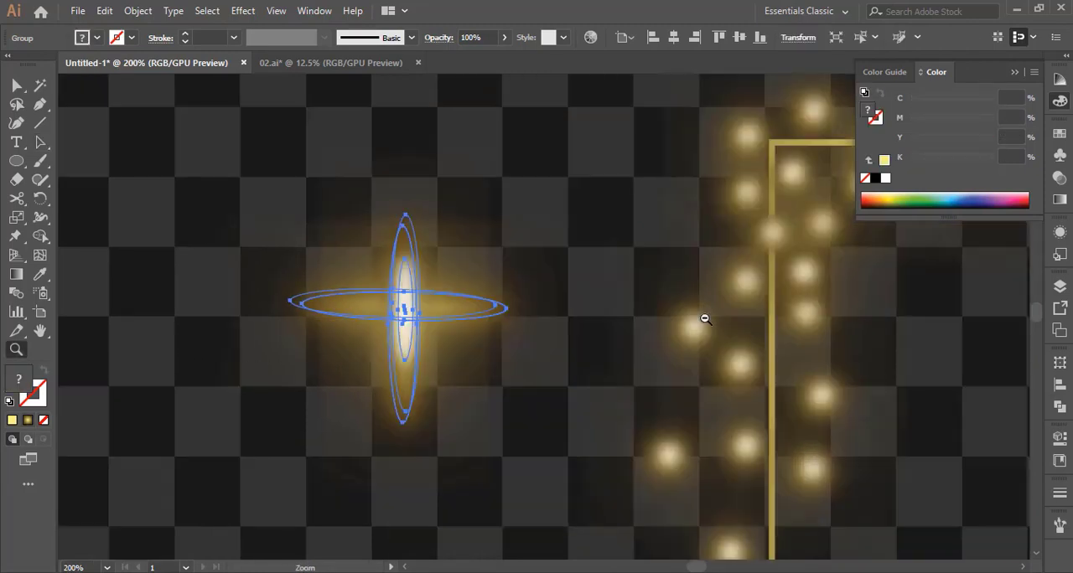
{"action": "left_click", "coordinate": [705, 317], "text": "alt"}
{"action": "left_click", "coordinate": [705, 318], "text": "alt"}
{"action": "left_click", "coordinate": [546, 331], "text": "alt"}
{"action": "scroll", "coordinate": [630, 421], "scroll_direction": "down", "scroll_amount": 2}
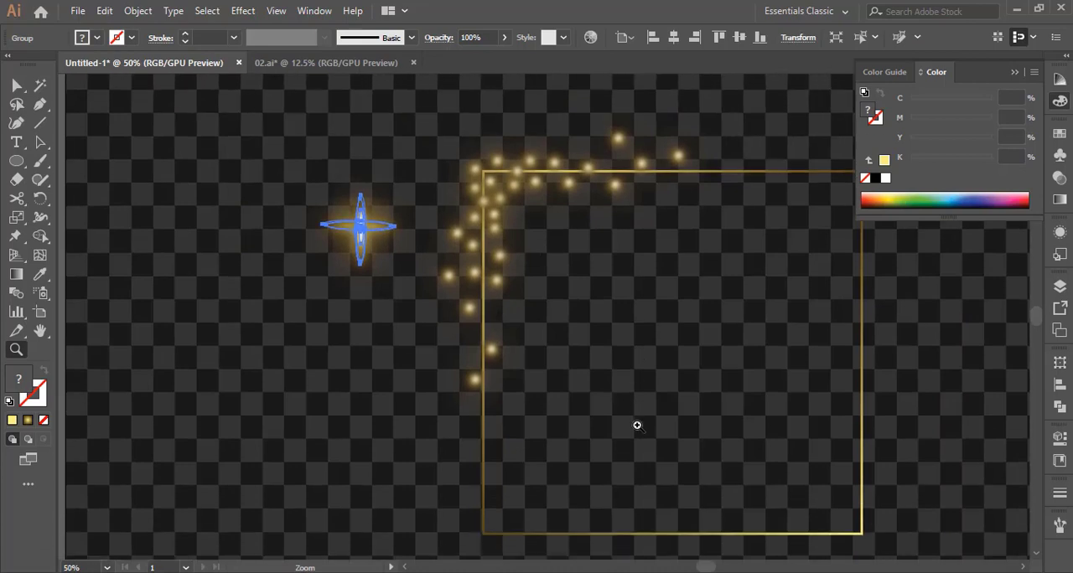
{"action": "key", "text": "a"}
{"action": "left_click", "coordinate": [636, 514]}
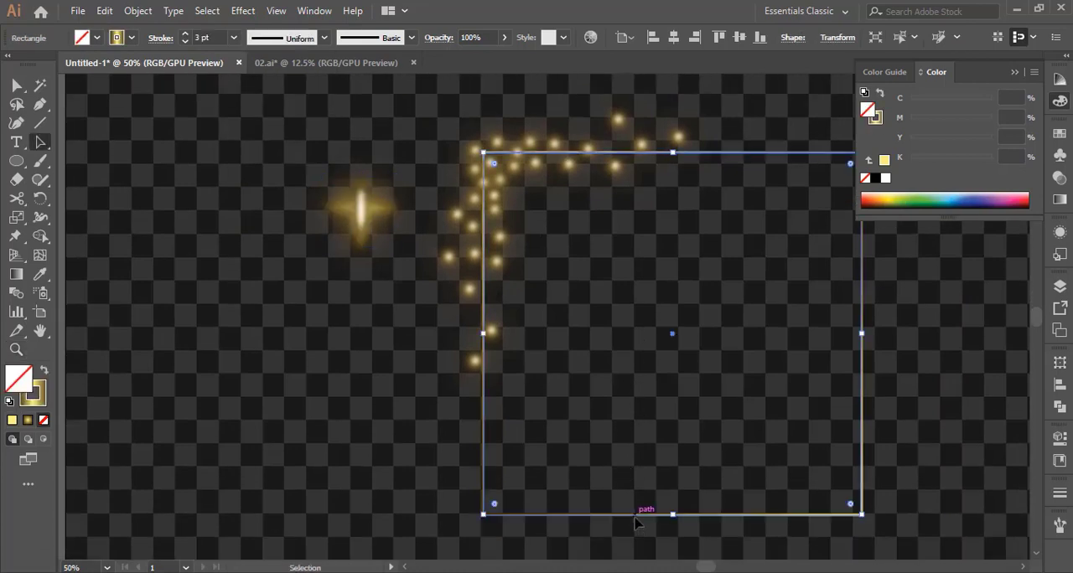
{"action": "left_click", "coordinate": [187, 35]}
{"action": "left_click", "coordinate": [187, 35]}
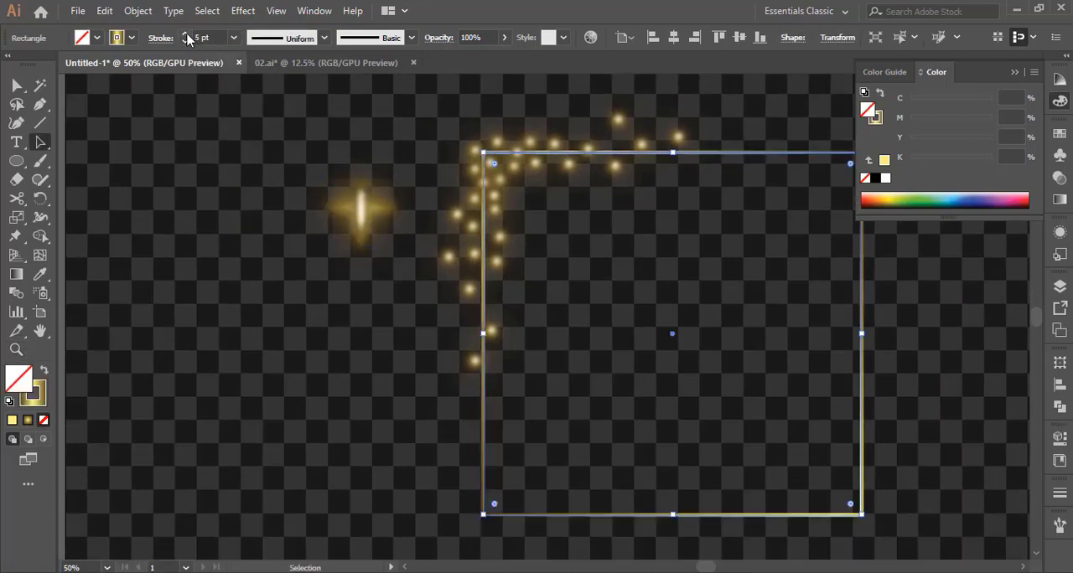
{"action": "left_click", "coordinate": [204, 205]}
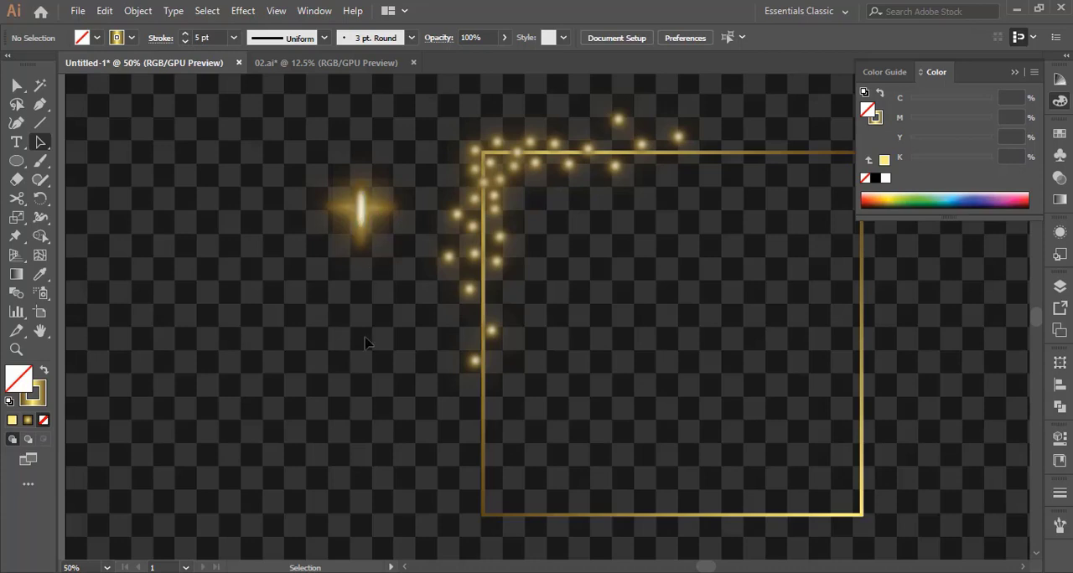
Ungroup the cross sparkle, and ungroup the ellipses of its vertical glow as well
{"action": "right_click", "coordinate": [360, 214]}
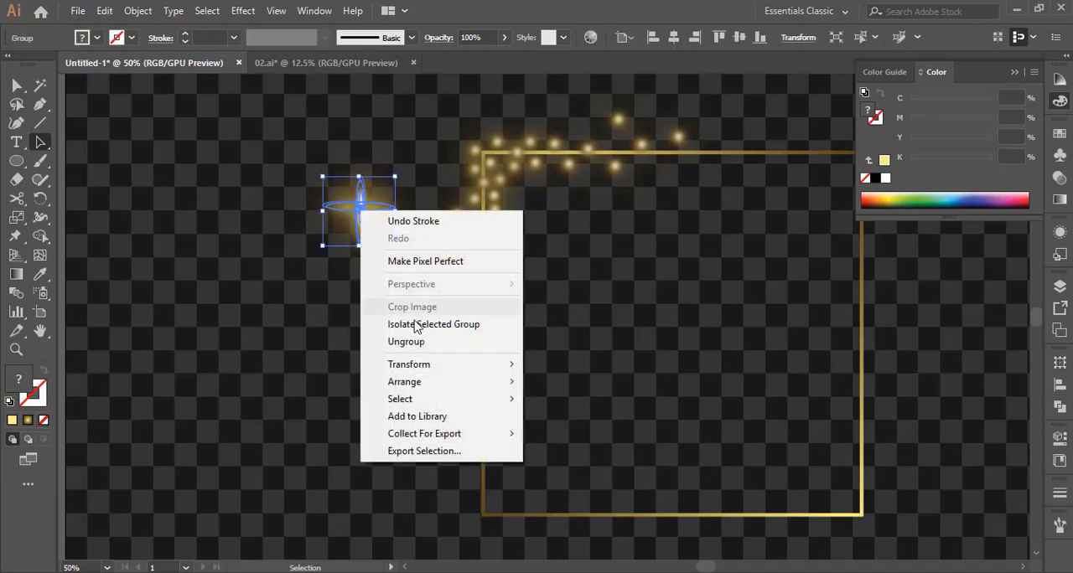
{"action": "left_click", "coordinate": [419, 341]}
{"action": "left_click", "coordinate": [315, 354]}
{"action": "key", "text": "z"}
{"action": "left_click", "coordinate": [356, 231]}
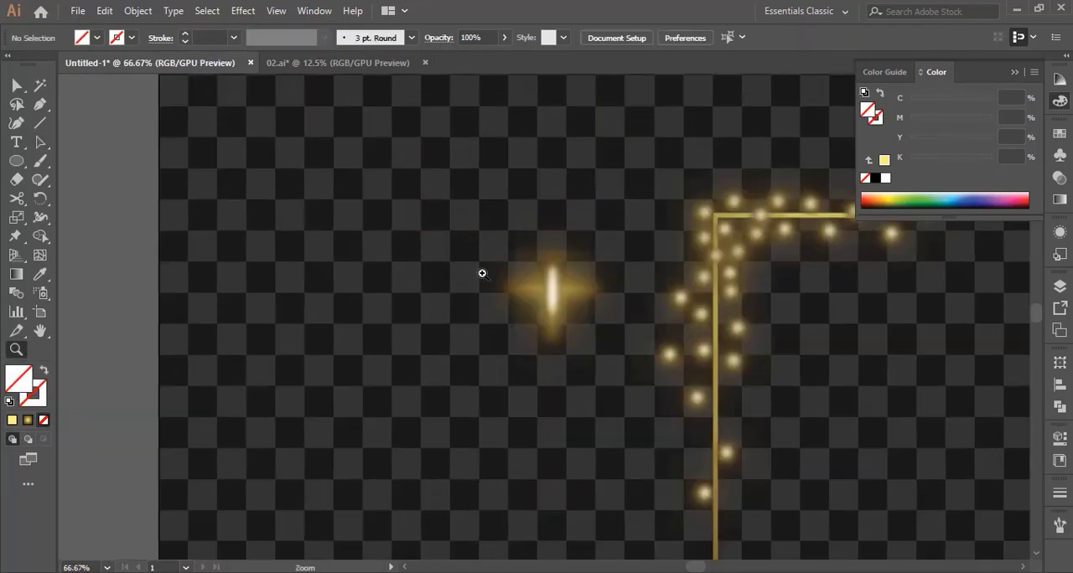
{"action": "left_click", "coordinate": [525, 287]}
{"action": "left_click", "coordinate": [636, 346]}
{"action": "left_click", "coordinate": [495, 306]}
{"action": "key", "text": "v"}
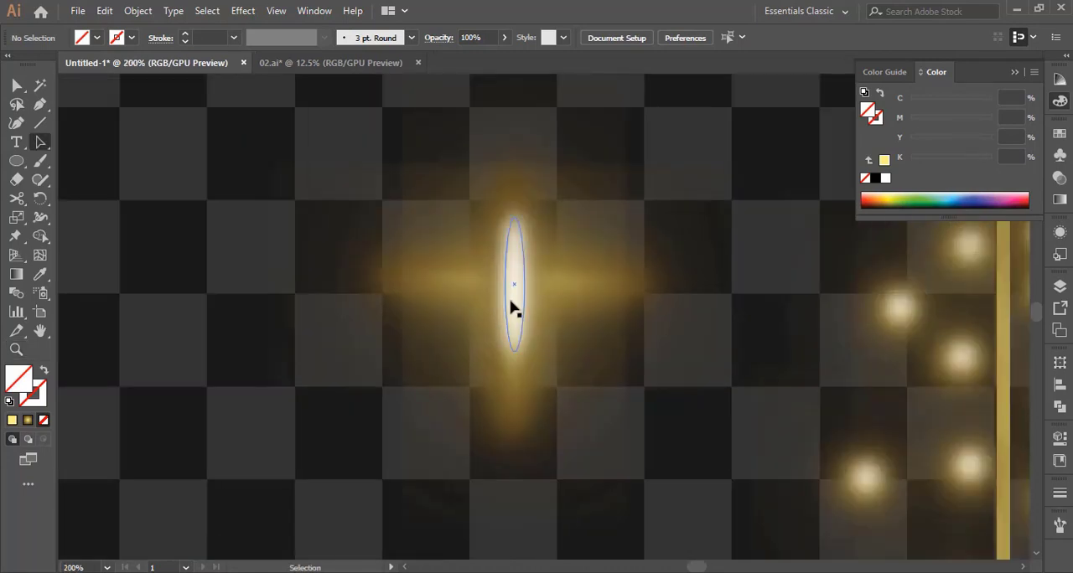
{"action": "left_click", "coordinate": [513, 294]}
{"action": "right_click", "coordinate": [528, 258]}
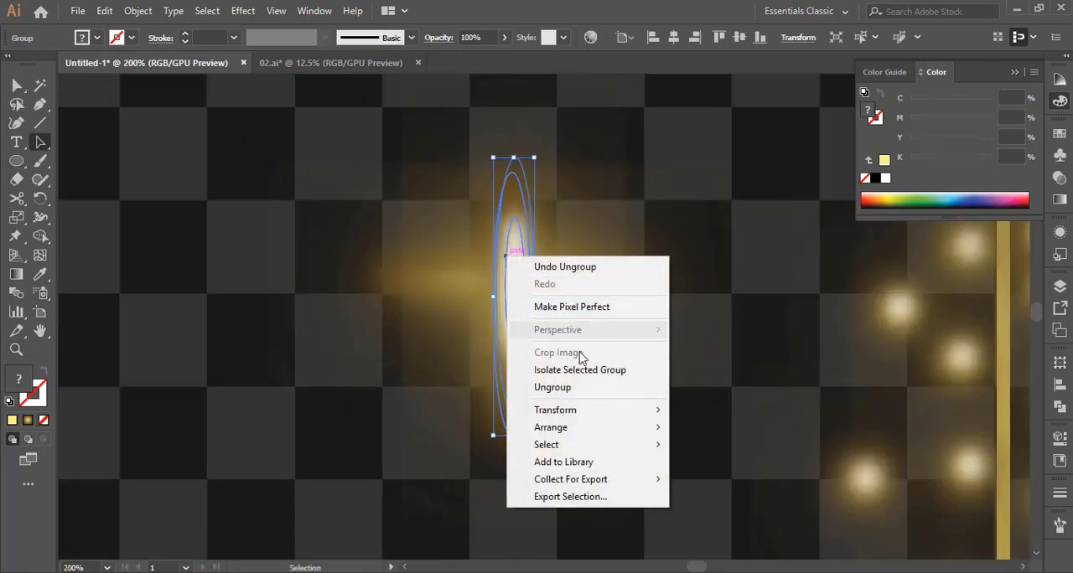
{"action": "left_click", "coordinate": [557, 383]}
{"action": "left_click", "coordinate": [292, 302]}
Lengthen the white core ellipse slightly downward and add another Gaussian Blur with a 9.9-pixel radius to it
{"action": "left_click", "coordinate": [515, 292]}
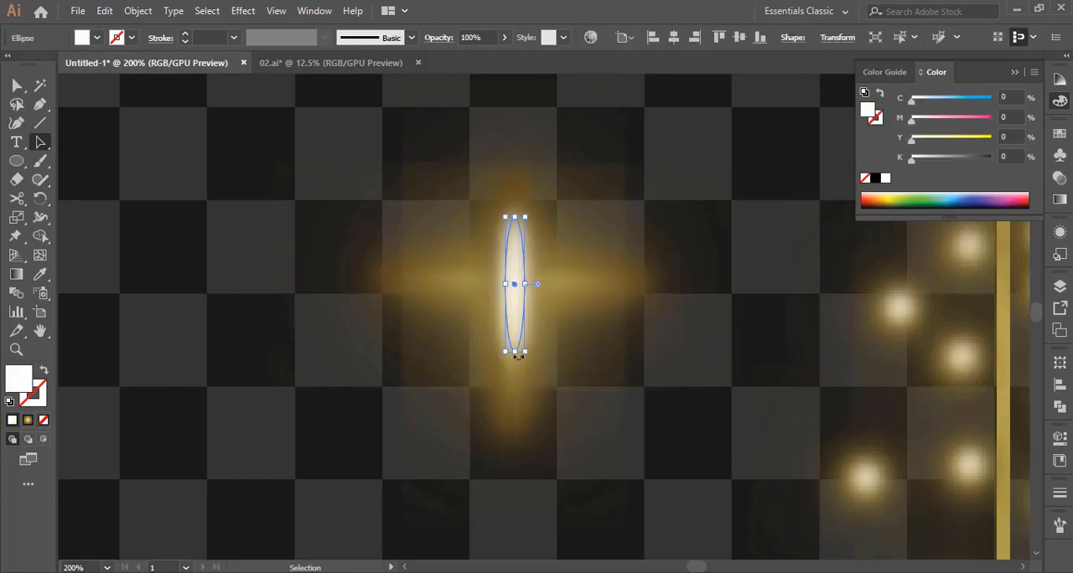
{"action": "left_click_drag", "start_coordinate": [515, 352], "coordinate": [516, 365]}
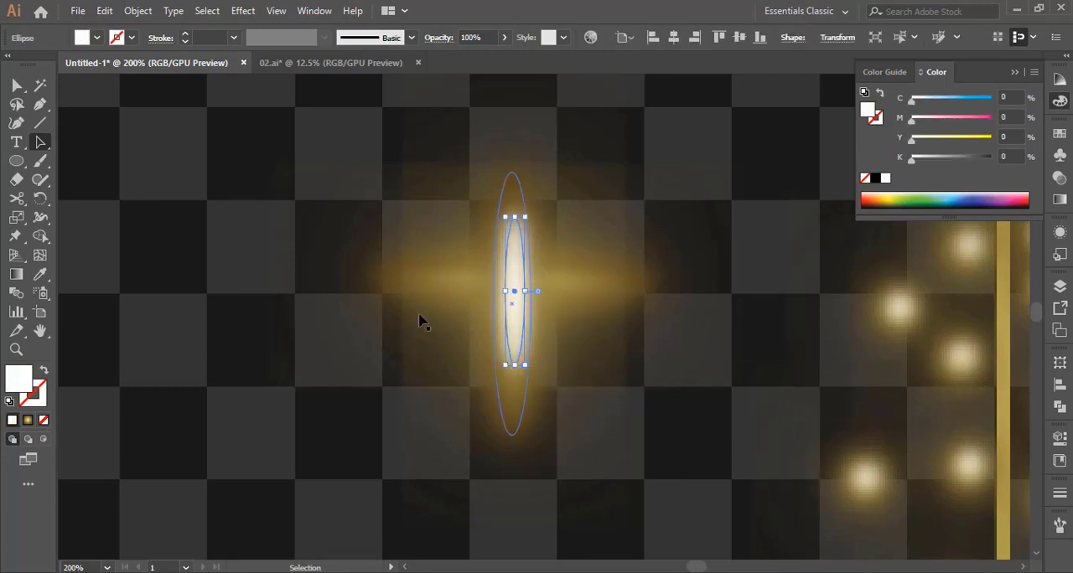
{"action": "left_click", "coordinate": [242, 11]}
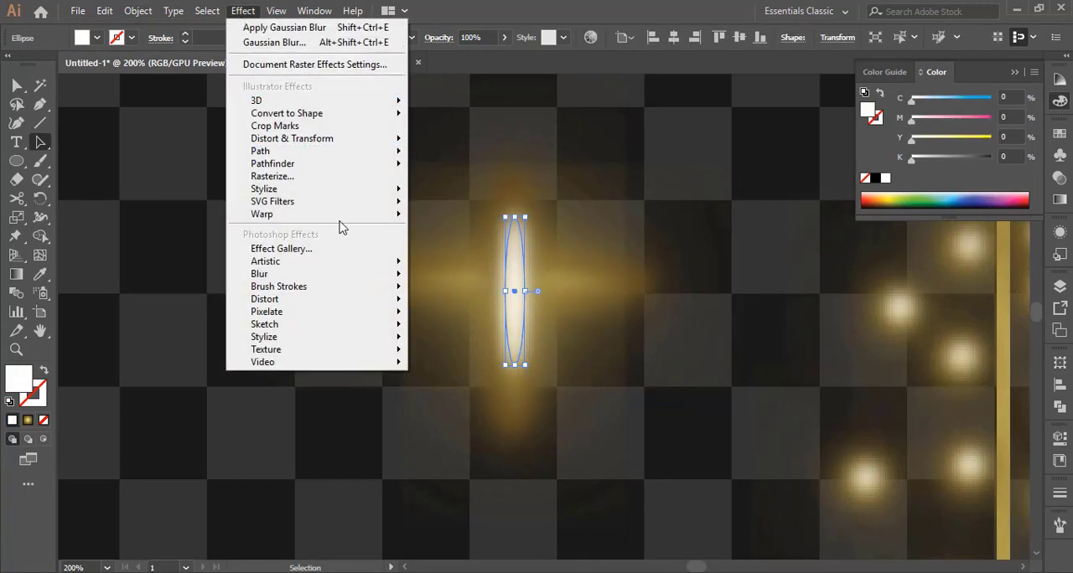
{"action": "mouse_move", "coordinate": [364, 276]}
{"action": "left_click", "coordinate": [452, 278]}
{"action": "left_click", "coordinate": [584, 327]}
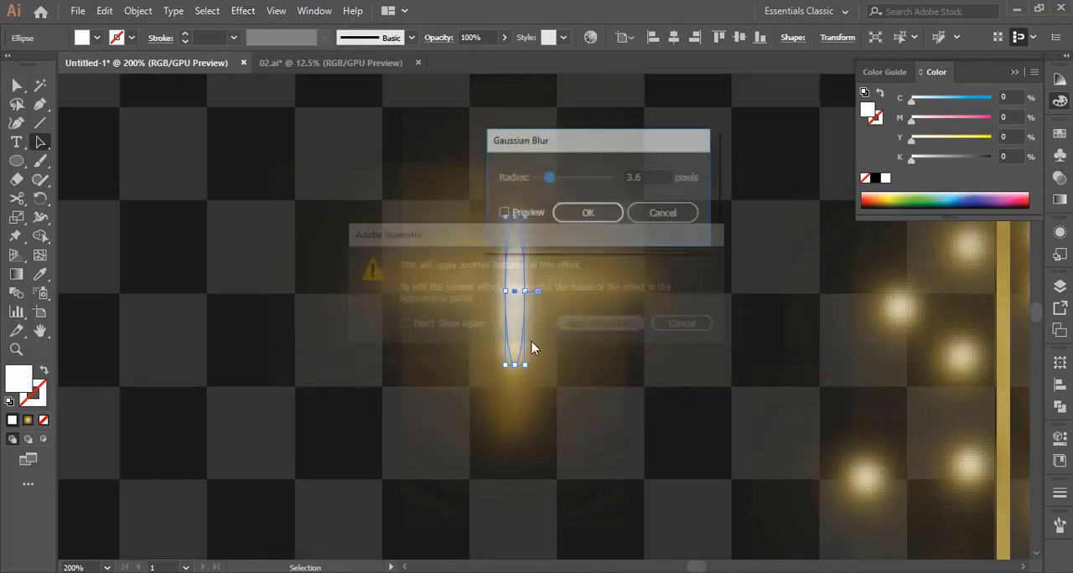
{"action": "left_click", "coordinate": [503, 213]}
{"action": "left_click", "coordinate": [559, 177]}
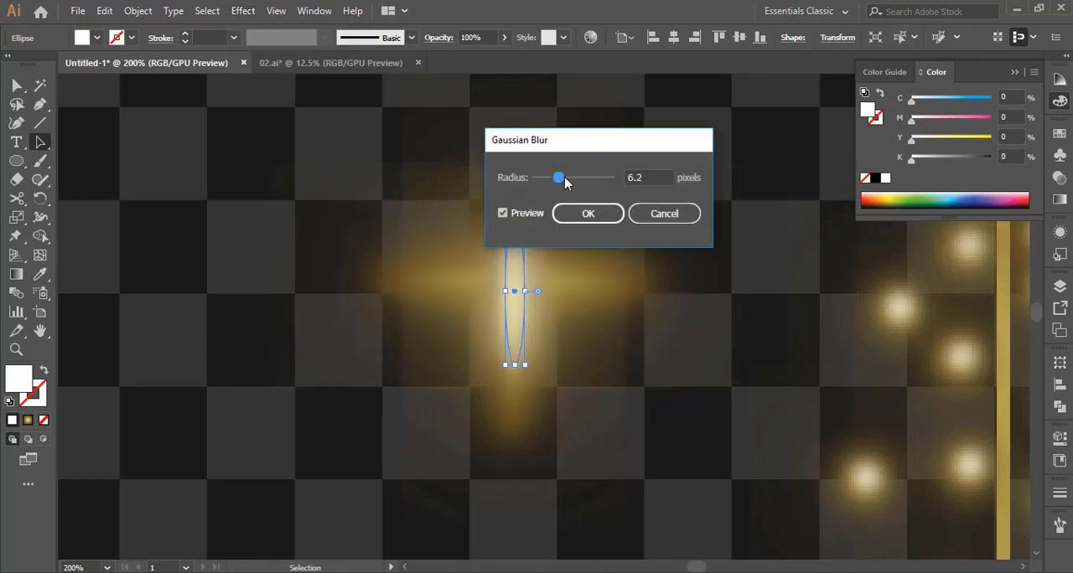
{"action": "left_click", "coordinate": [572, 177]}
{"action": "left_click", "coordinate": [575, 211]}
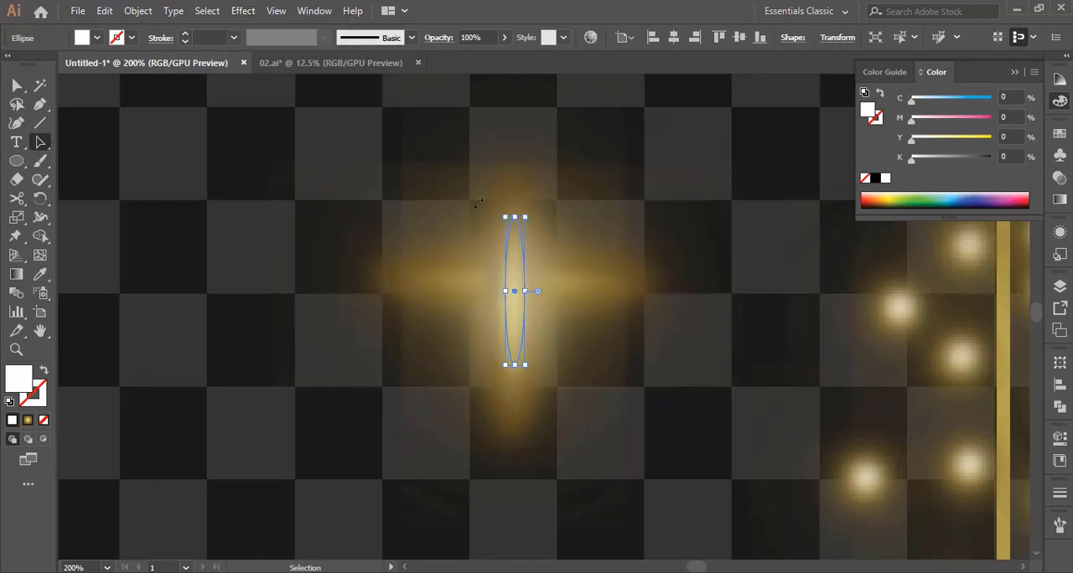
{"action": "left_click", "coordinate": [345, 162]}
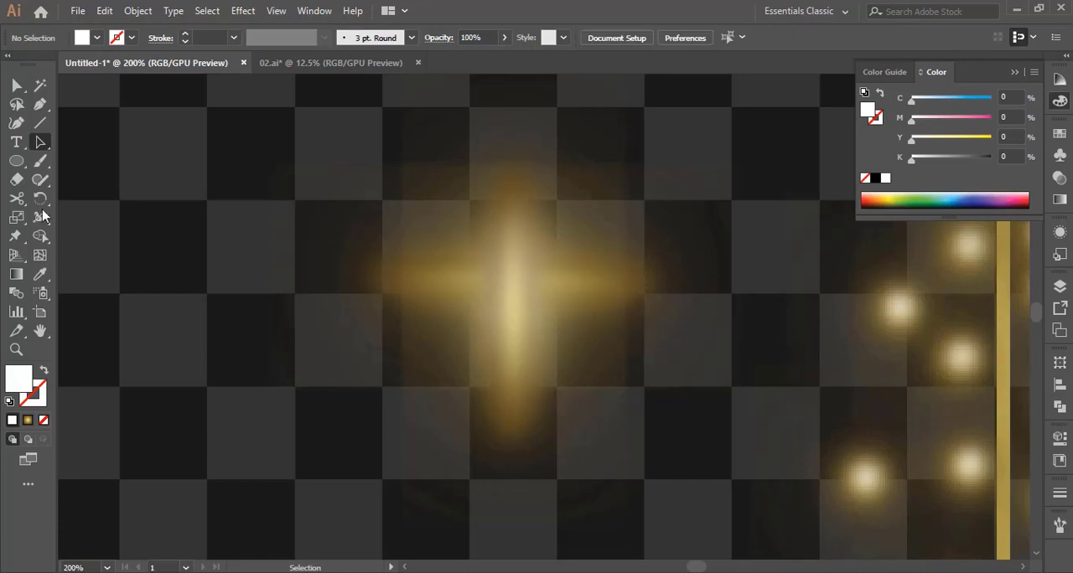
Draw a narrow vertical ellipse in the empty area beside the cross and fill it with yellow
{"action": "left_click", "coordinate": [22, 167]}
{"action": "left_click_drag", "start_coordinate": [211, 139], "coordinate": [239, 316]}
{"action": "left_click", "coordinate": [1059, 134]}
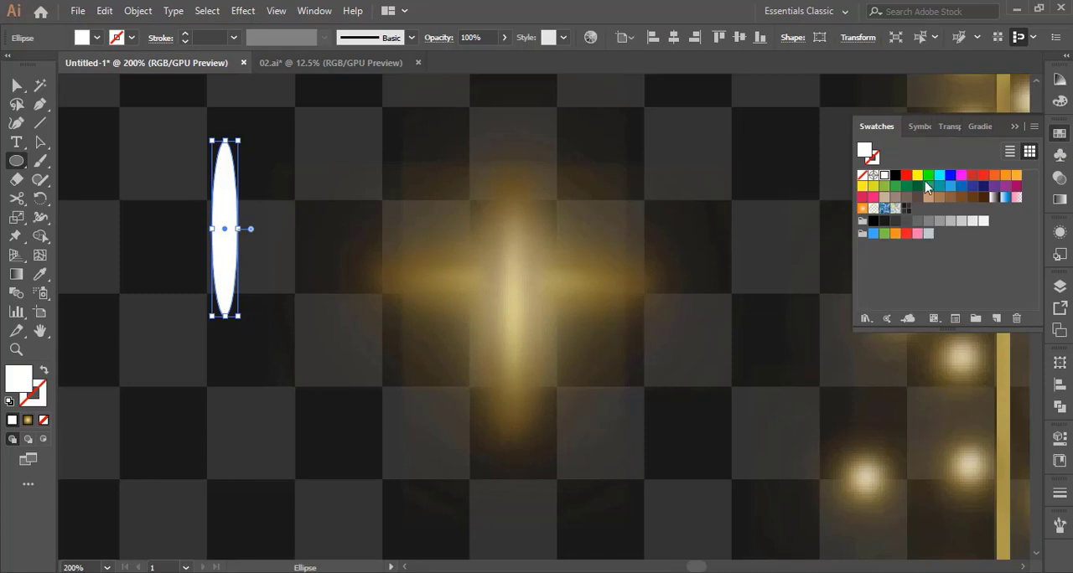
{"action": "left_click", "coordinate": [917, 177]}
{"action": "left_click", "coordinate": [42, 145]}
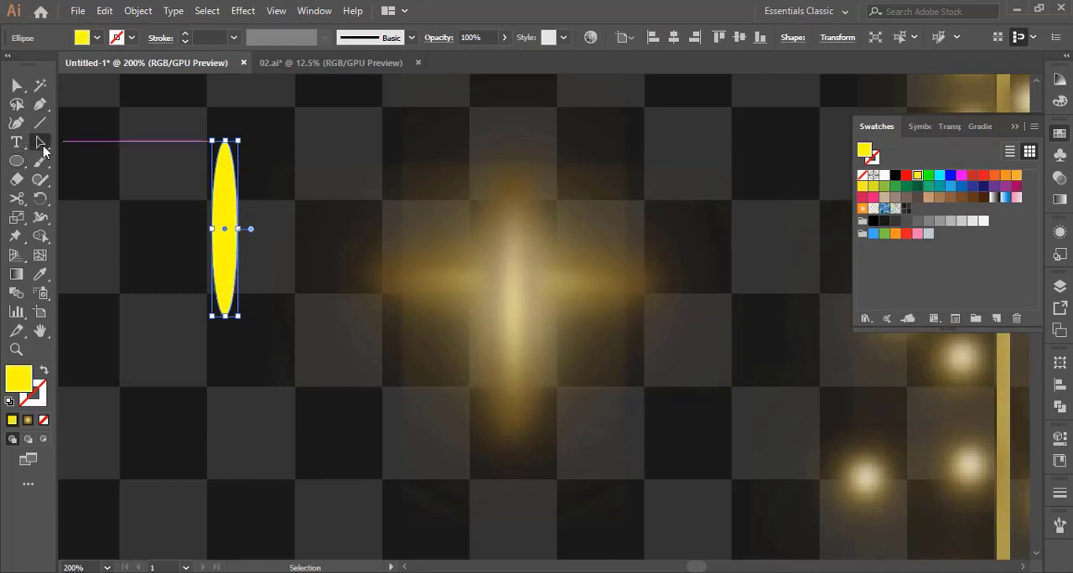
Apply a Gaussian Blur with a 9.9-pixel radius to the yellow ellipse
{"action": "left_click", "coordinate": [238, 12]}
{"action": "mouse_move", "coordinate": [377, 276]}
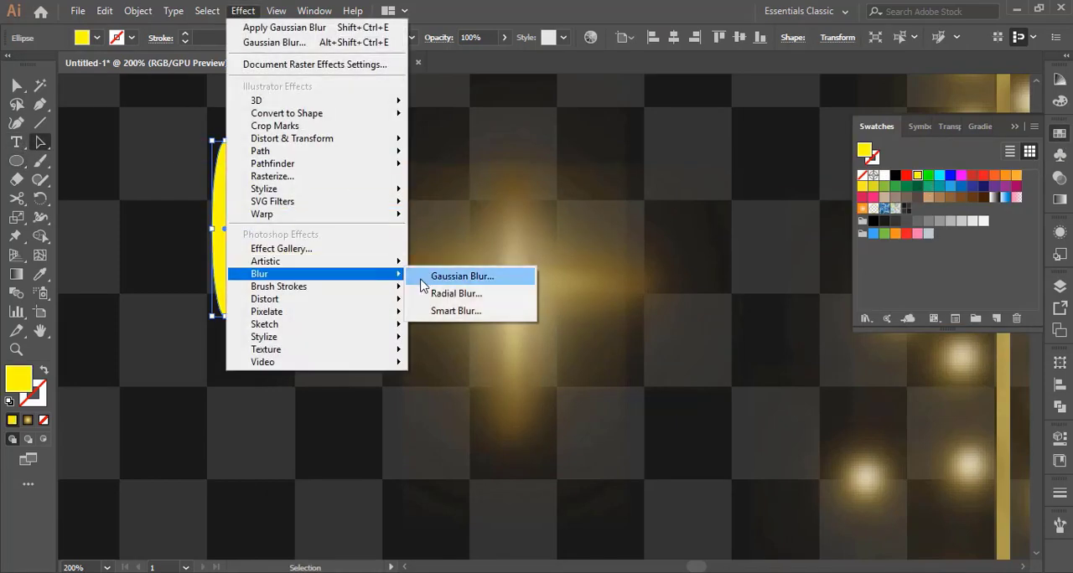
{"action": "left_click", "coordinate": [444, 277]}
{"action": "left_click", "coordinate": [502, 213]}
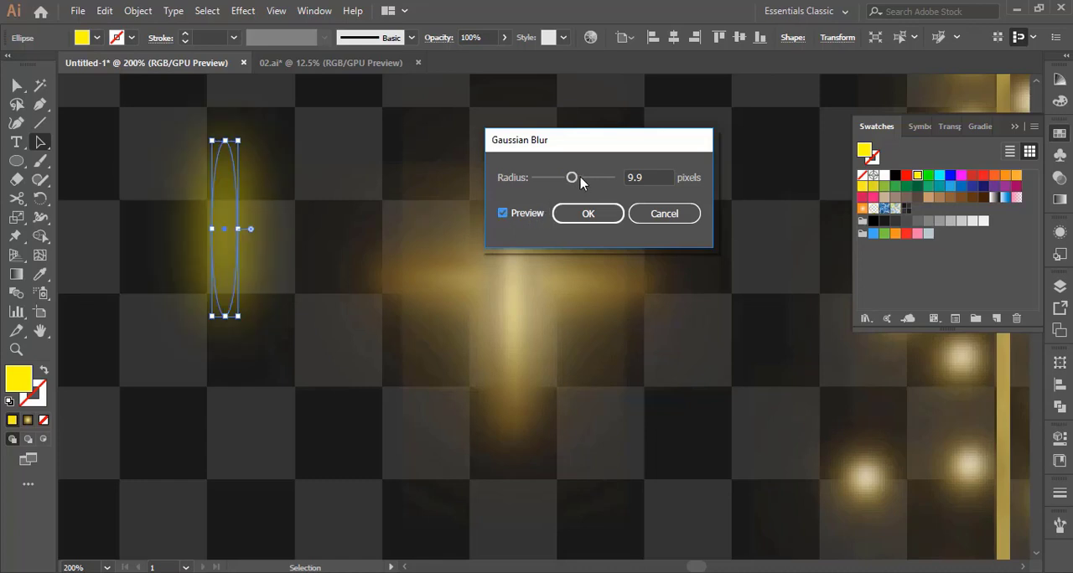
{"action": "left_click", "coordinate": [588, 213]}
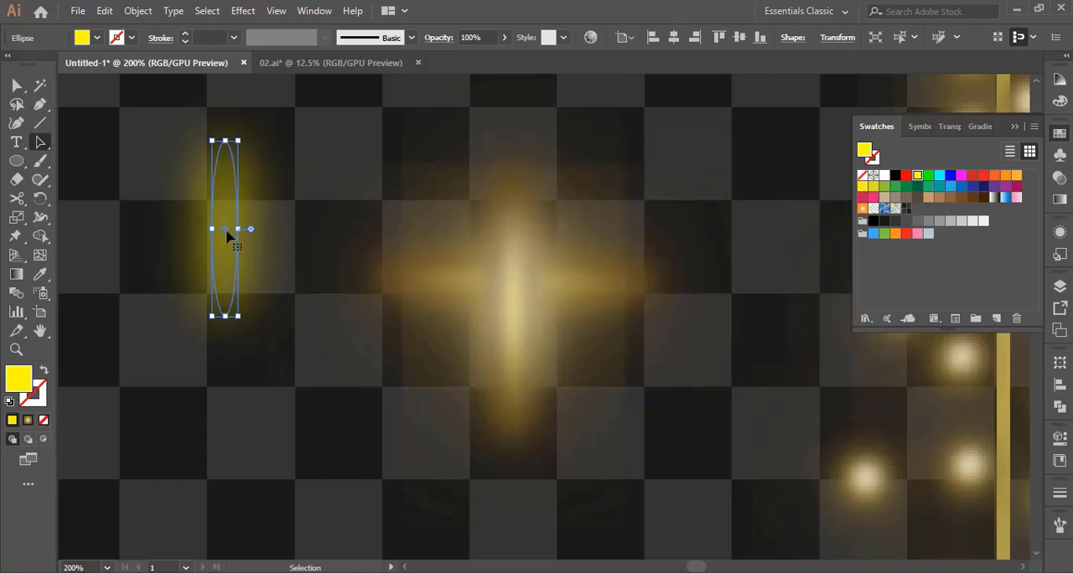
Move the blurred yellow ellipse over the vertical glow of the cross and clear the selection
{"action": "left_click_drag", "start_coordinate": [226, 230], "coordinate": [513, 287]}
{"action": "left_click", "coordinate": [402, 281]}
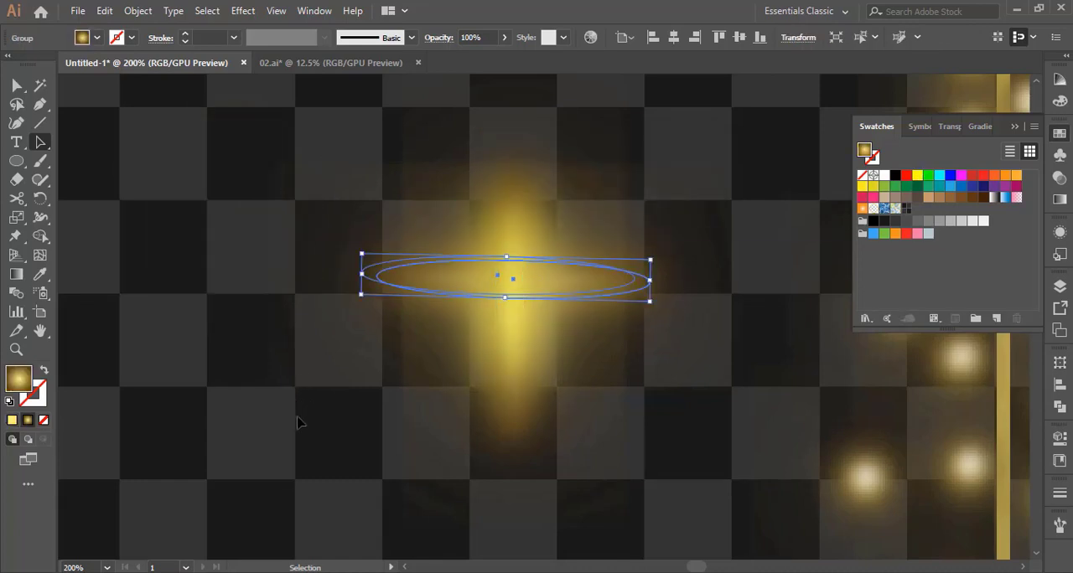
{"action": "left_click", "coordinate": [358, 483]}
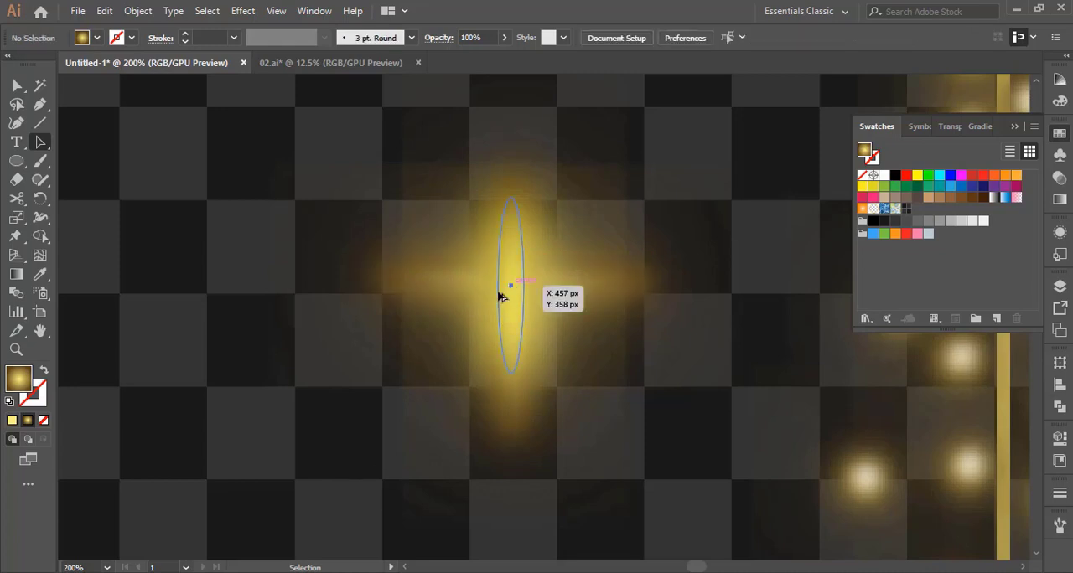
Copy the blurred yellow ellipse into the empty area beside the cross and rotate a copy to horizontal
{"action": "left_click_drag", "start_coordinate": [500, 296], "coordinate": [269, 418]}
{"action": "left_click_drag", "start_coordinate": [283, 494], "coordinate": [369, 423]}
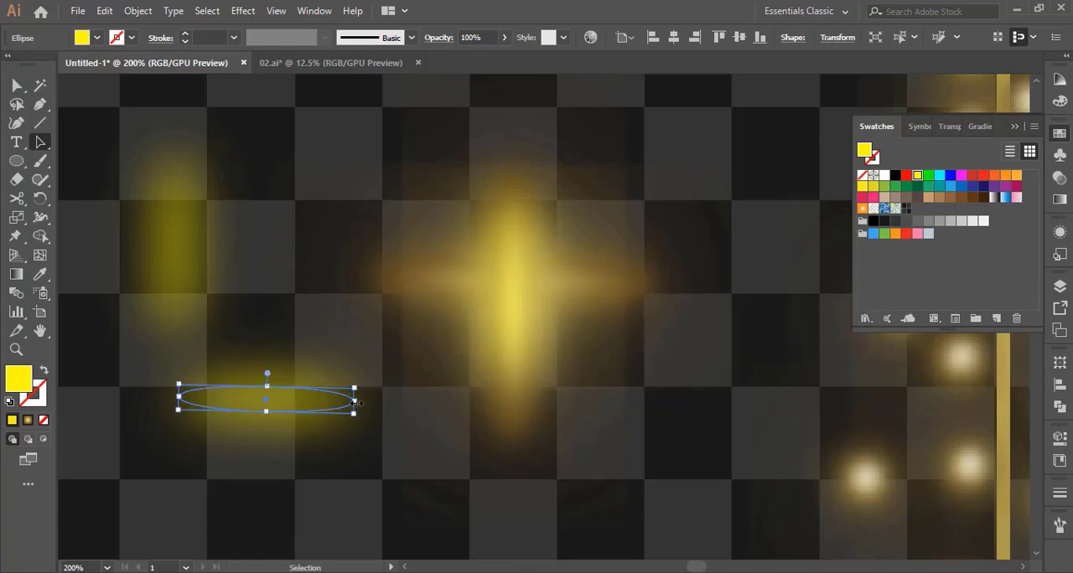
Widen the horizontal yellow copy and move it over the horizontal glow, centred on the cross
{"action": "left_click_drag", "start_coordinate": [355, 402], "coordinate": [570, 406]}
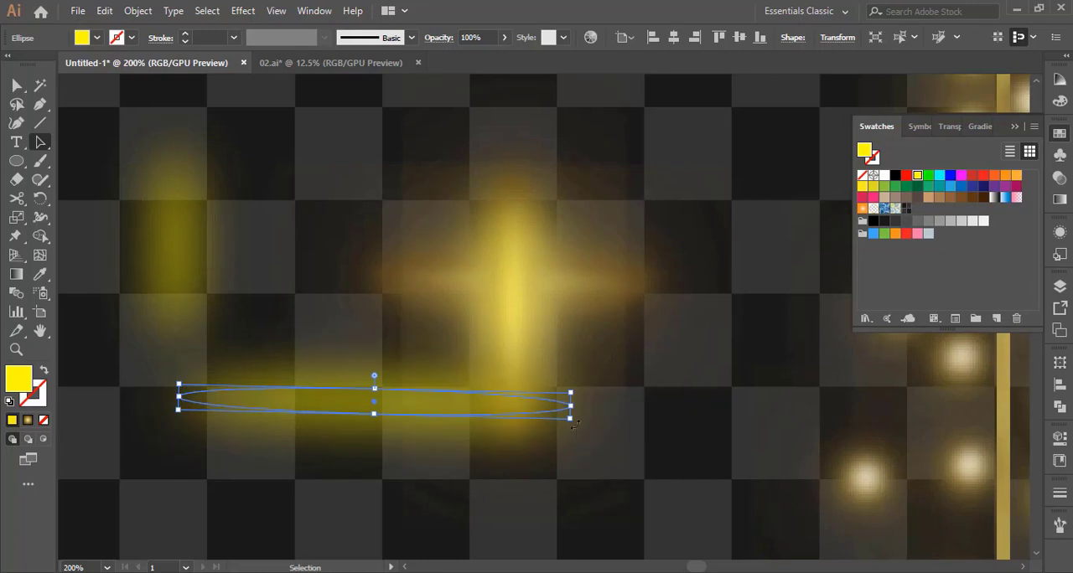
{"action": "left_click_drag", "start_coordinate": [402, 411], "coordinate": [540, 299]}
{"action": "left_click", "coordinate": [651, 434]}
{"action": "left_click", "coordinate": [642, 289]}
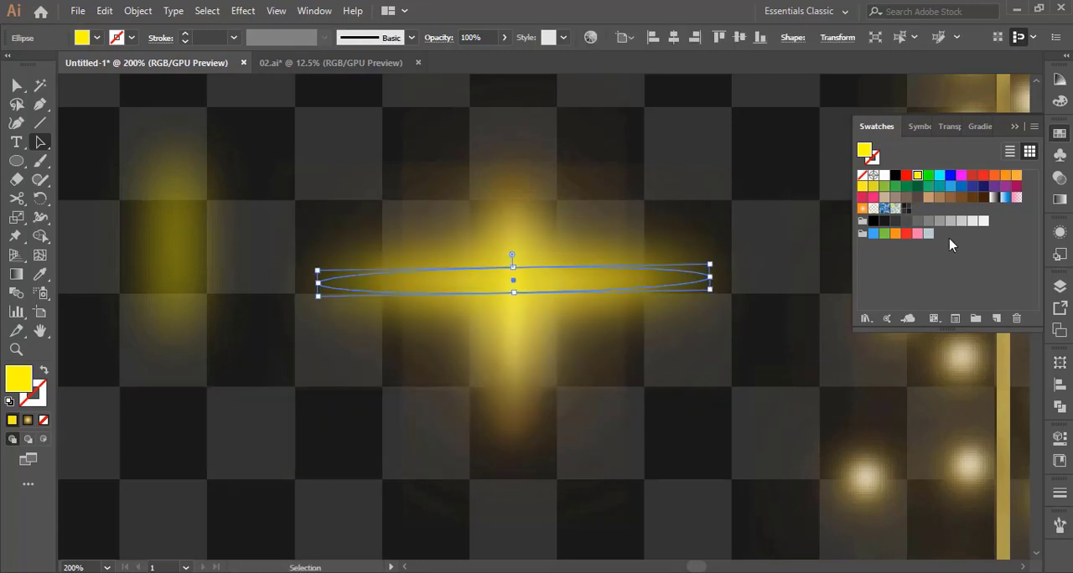
Lower the horizontal yellow glow's opacity to 54% and clear the selection
{"action": "left_click", "coordinate": [1058, 179]}
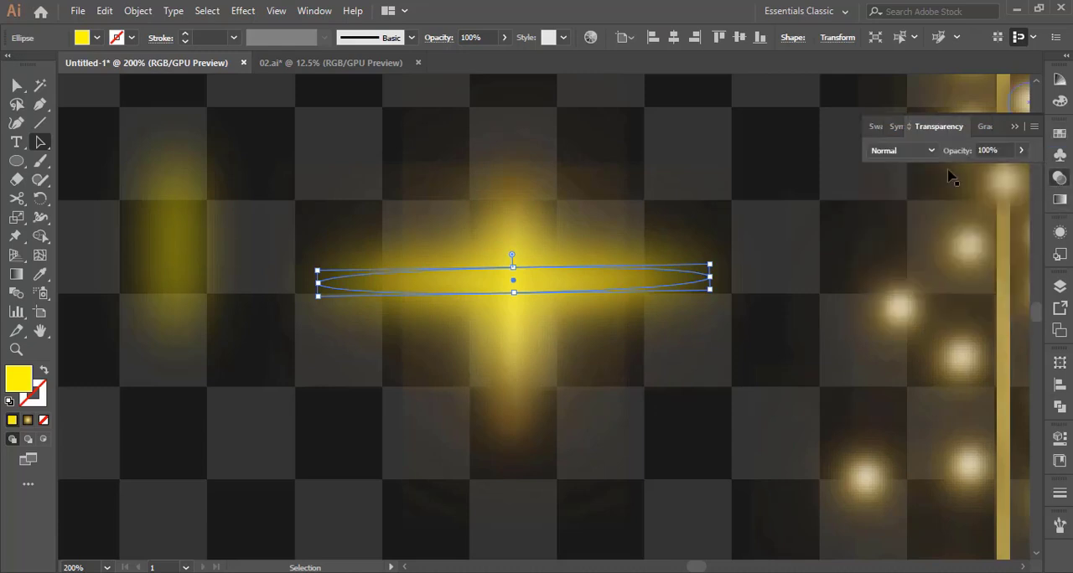
{"action": "left_click", "coordinate": [1021, 150]}
{"action": "left_click_drag", "start_coordinate": [1021, 171], "coordinate": [1002, 174]}
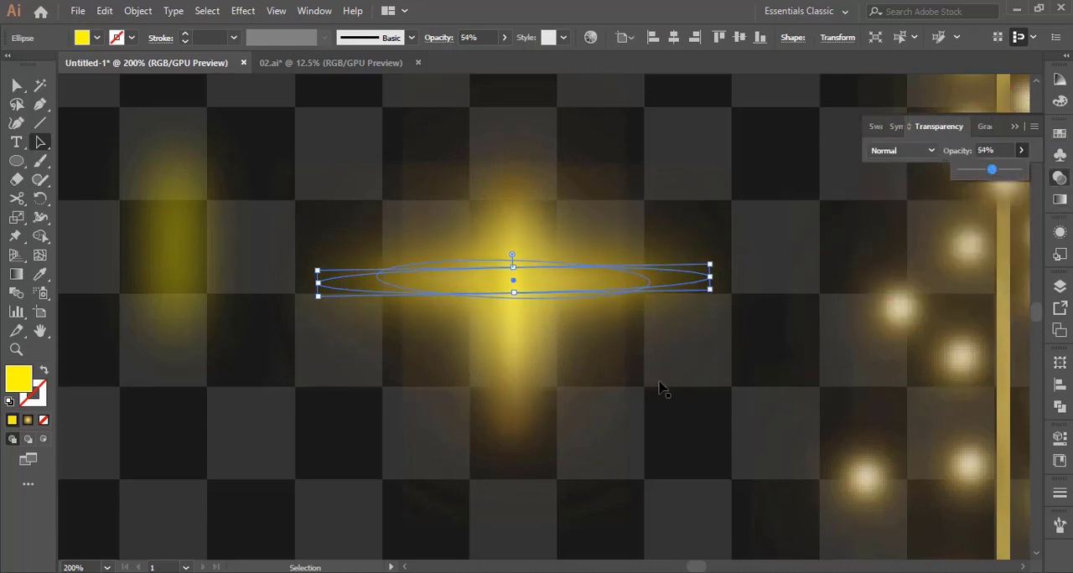
{"action": "left_click", "coordinate": [692, 464]}
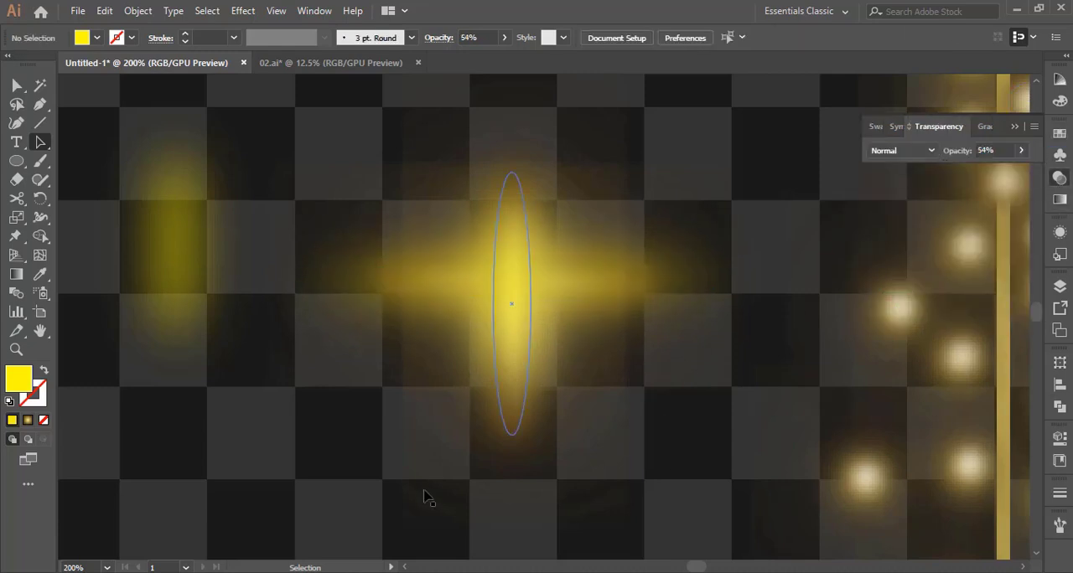
Enlarge the spare vertical yellow ellipse into a large circle and add another, much stronger Gaussian Blur to it
{"action": "left_click", "coordinate": [183, 263]}
{"action": "left_click_drag", "start_coordinate": [190, 333], "coordinate": [549, 522]}
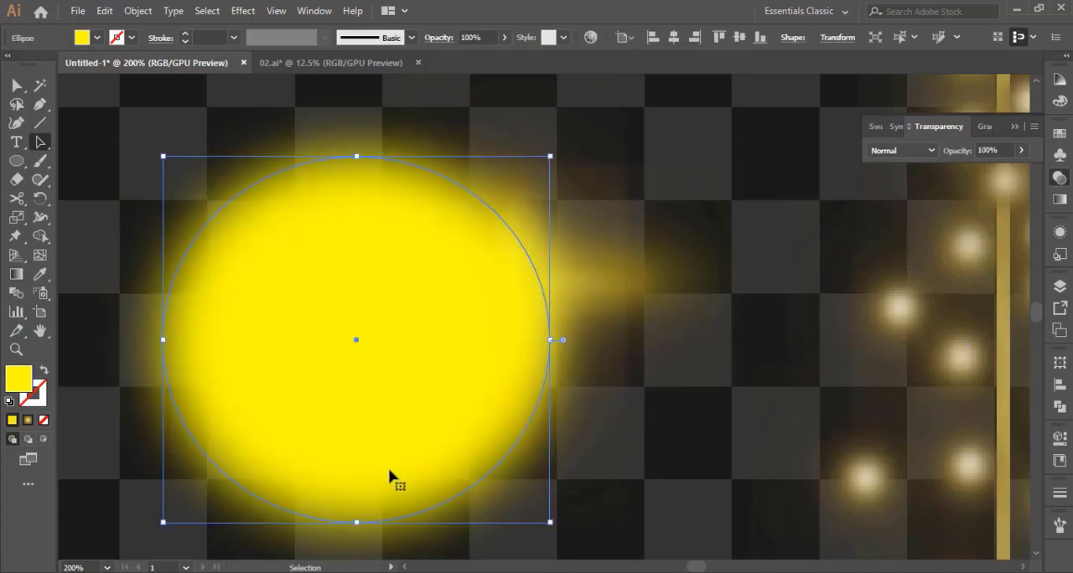
{"action": "left_click", "coordinate": [242, 11]}
{"action": "mouse_move", "coordinate": [335, 275]}
{"action": "left_click", "coordinate": [428, 277]}
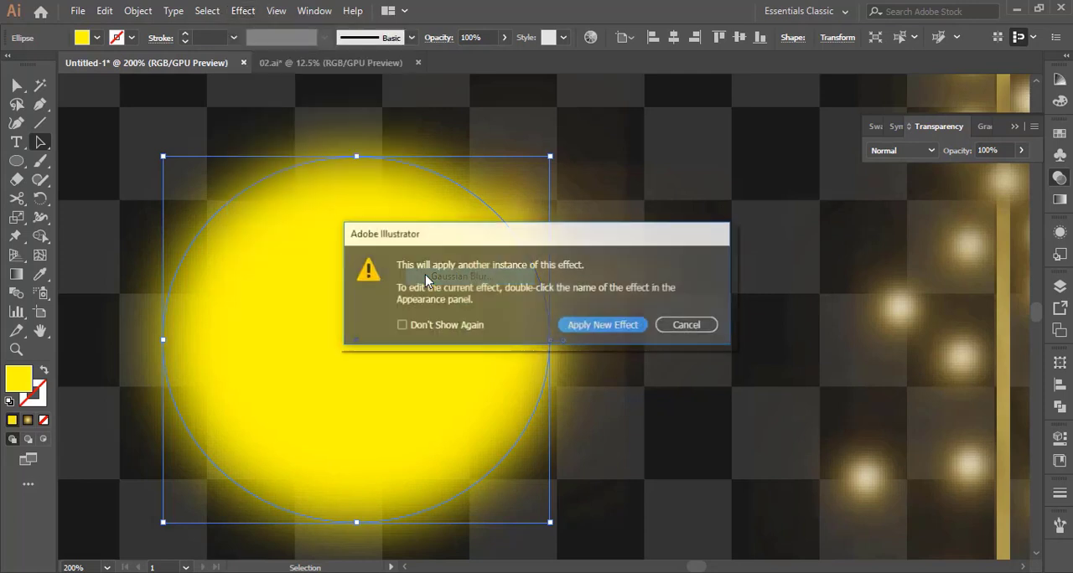
{"action": "left_click", "coordinate": [612, 326]}
{"action": "left_click", "coordinate": [502, 214]}
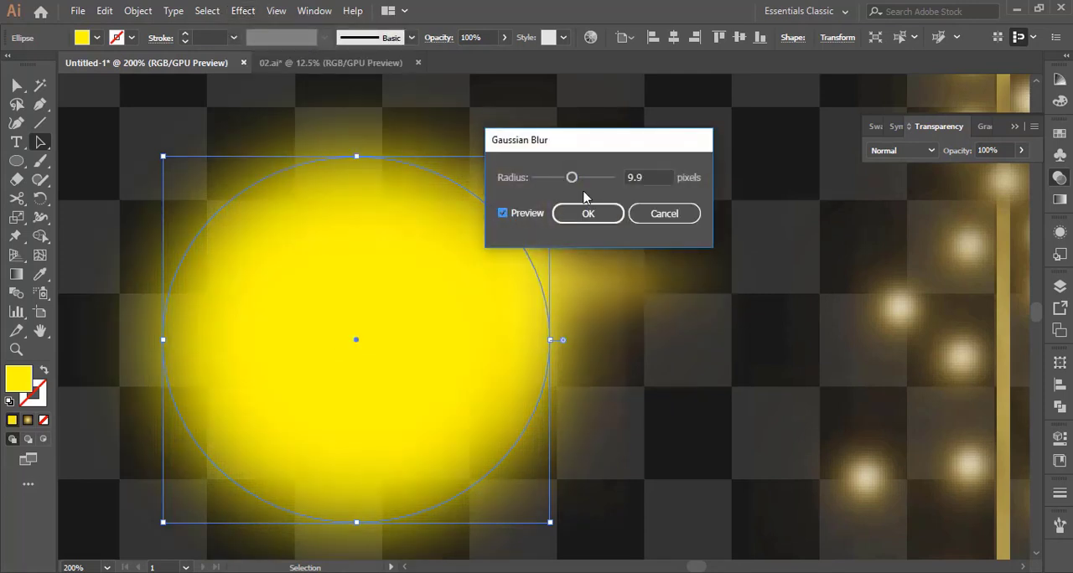
{"action": "left_click", "coordinate": [592, 178]}
{"action": "mouse_move", "coordinate": [598, 177]}
{"action": "left_mouse_down"}
{"action": "mouse_move", "coordinate": [581, 177]}
{"action": "mouse_move", "coordinate": [593, 177]}
{"action": "left_mouse_up"}
{"action": "left_click", "coordinate": [604, 212]}
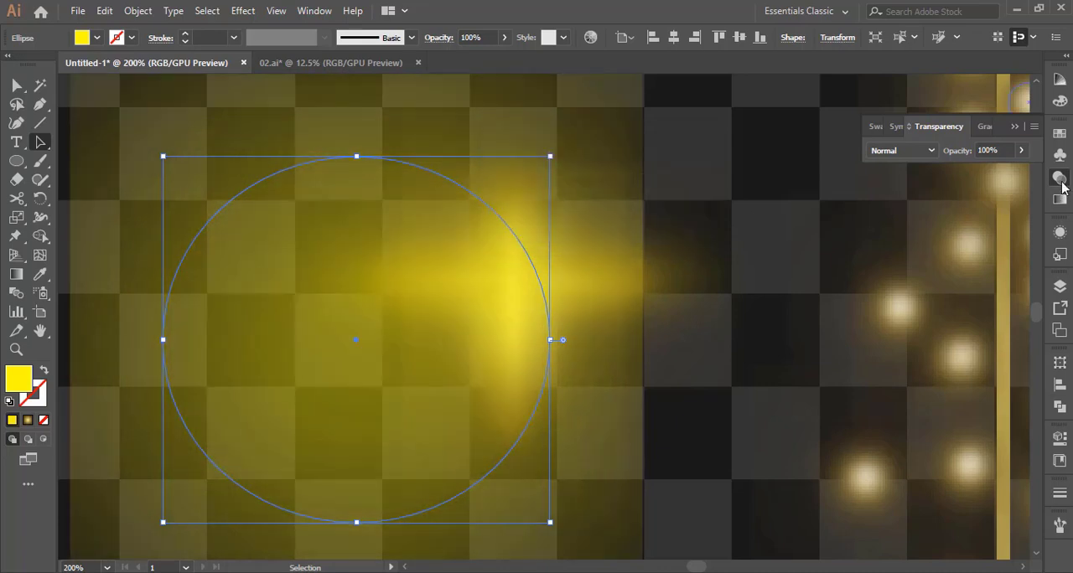
Lower the large blurred yellow circle's opacity to 42% and centre it over the glowing cross
{"action": "left_click", "coordinate": [1021, 151]}
{"action": "left_click", "coordinate": [986, 171]}
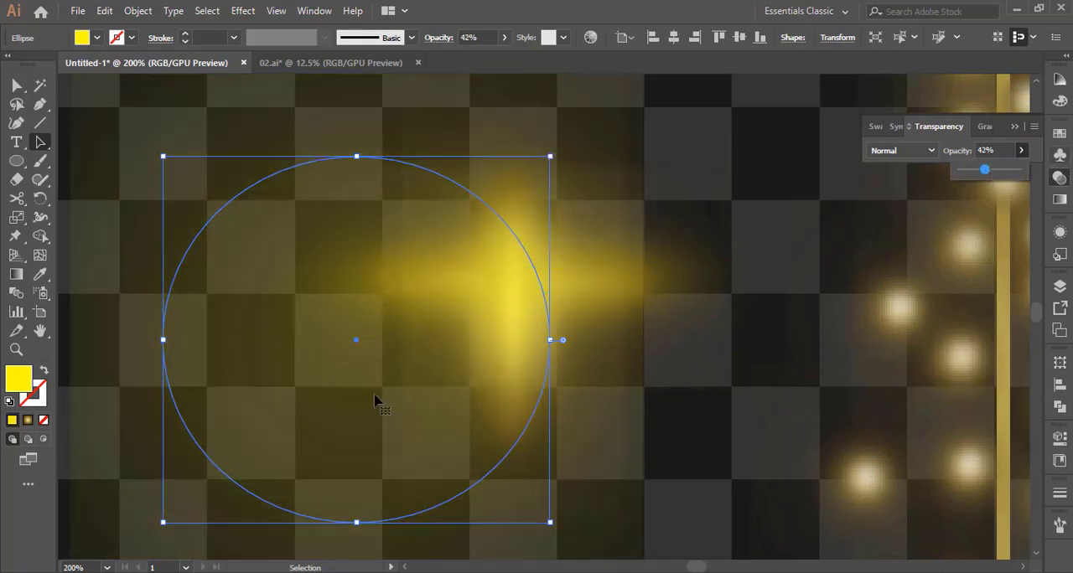
{"action": "left_click_drag", "start_coordinate": [356, 343], "coordinate": [510, 277]}
Send the large yellow halo circle to the back, behind the cross, and clear the selection
{"action": "key", "text": "z"}
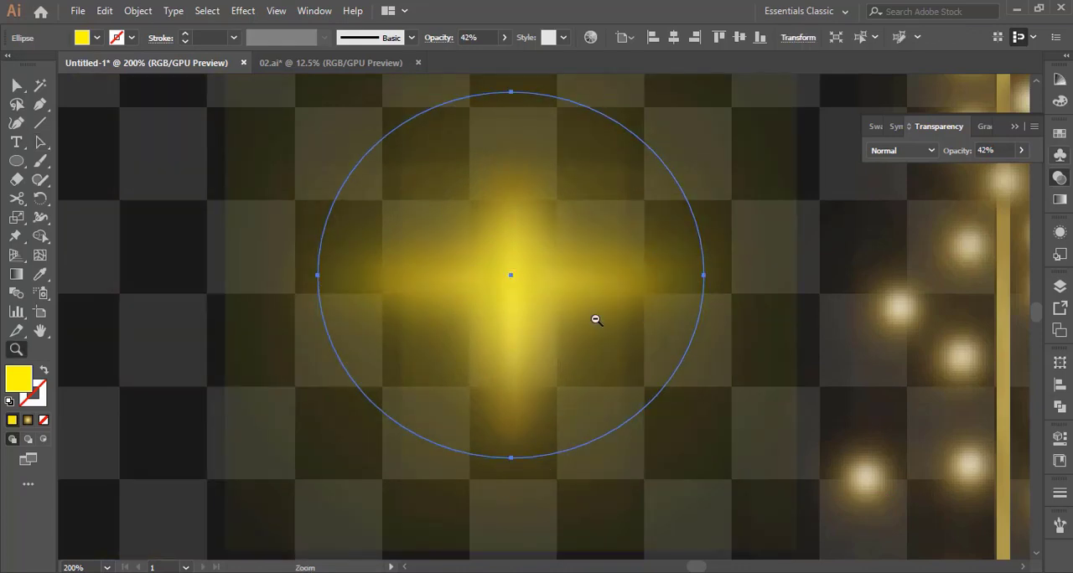
{"action": "left_click", "coordinate": [594, 318], "text": "alt"}
{"action": "left_click", "coordinate": [587, 321], "text": "alt"}
{"action": "left_click", "coordinate": [544, 314], "text": "alt"}
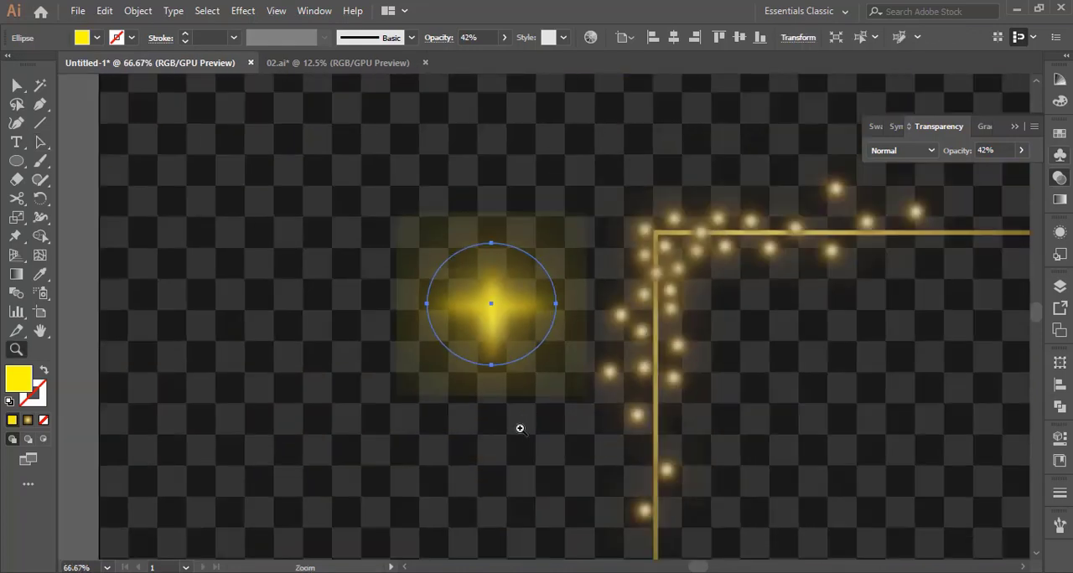
{"action": "key", "text": "v"}
{"action": "right_click", "coordinate": [526, 342]}
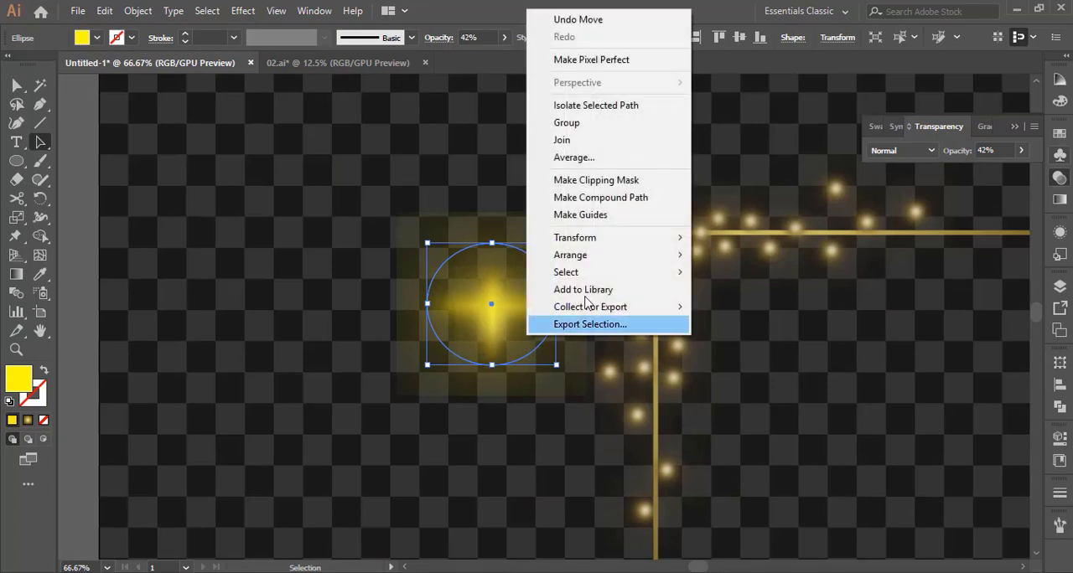
{"action": "mouse_move", "coordinate": [663, 254]}
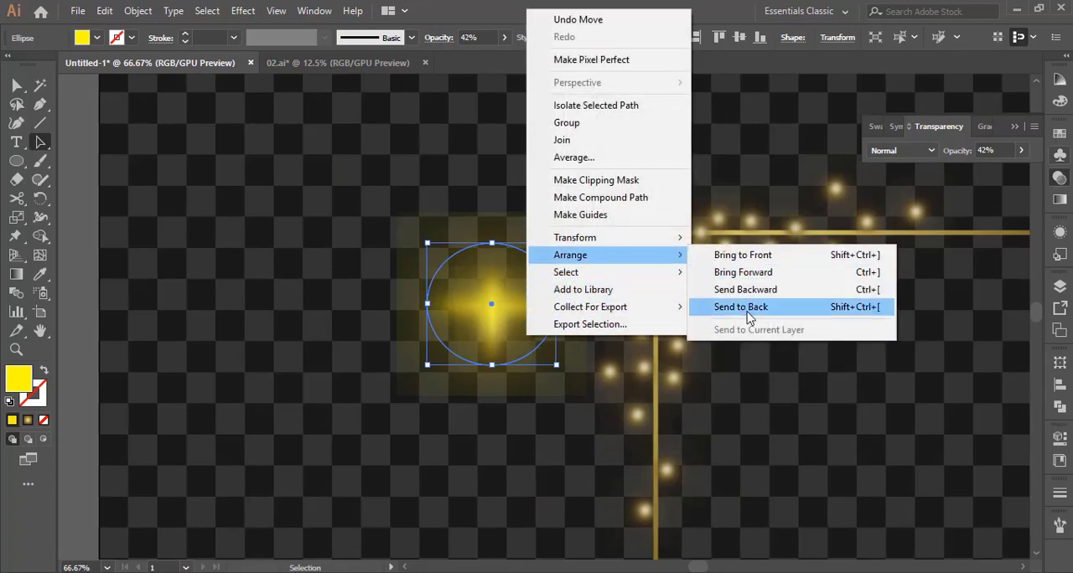
{"action": "left_click", "coordinate": [484, 453]}
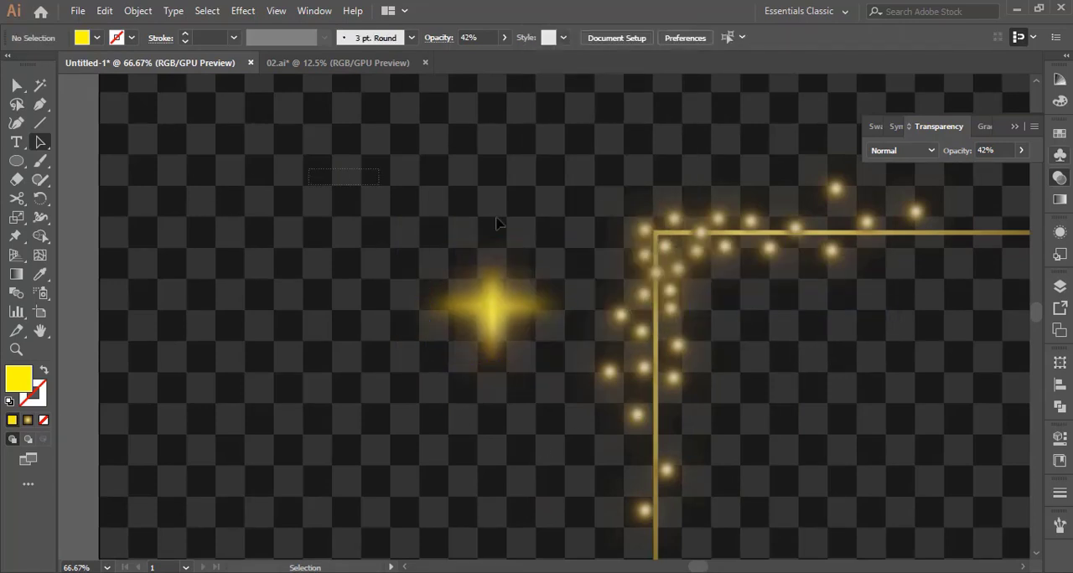
Try grouping the cross sparkle with its halo circle
{"action": "left_click_drag", "start_coordinate": [496, 223], "coordinate": [561, 397]}
{"action": "right_click", "coordinate": [495, 313]}
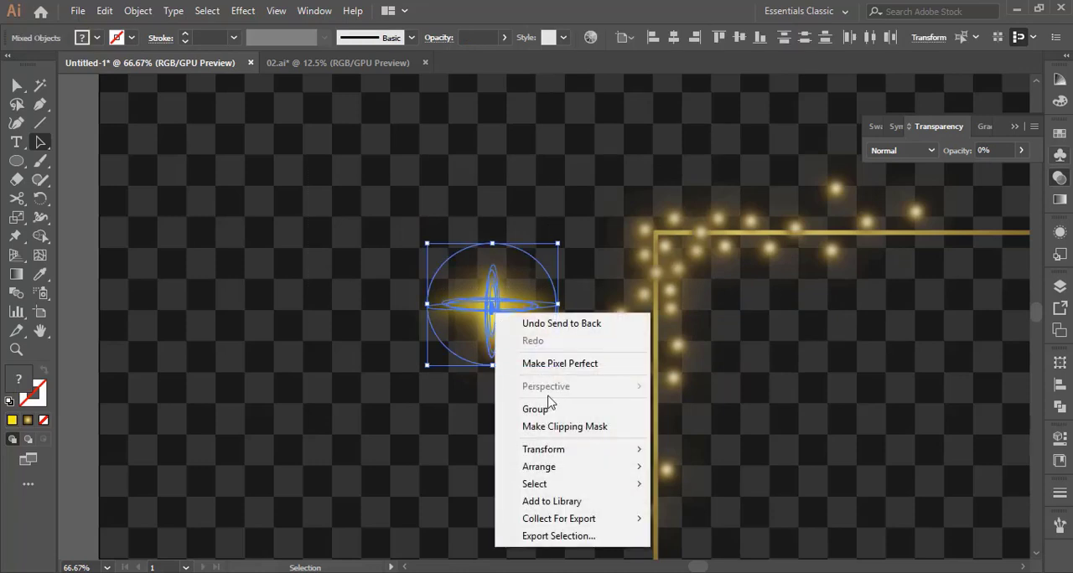
{"action": "left_click", "coordinate": [545, 409]}
{"action": "left_click", "coordinate": [442, 439]}
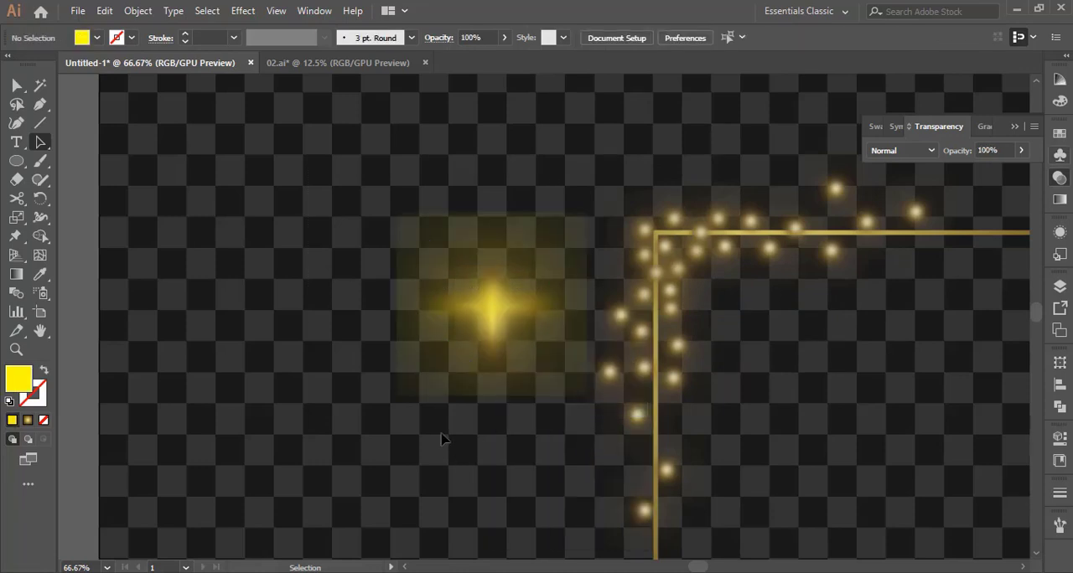
{"action": "left_click", "coordinate": [567, 384]}
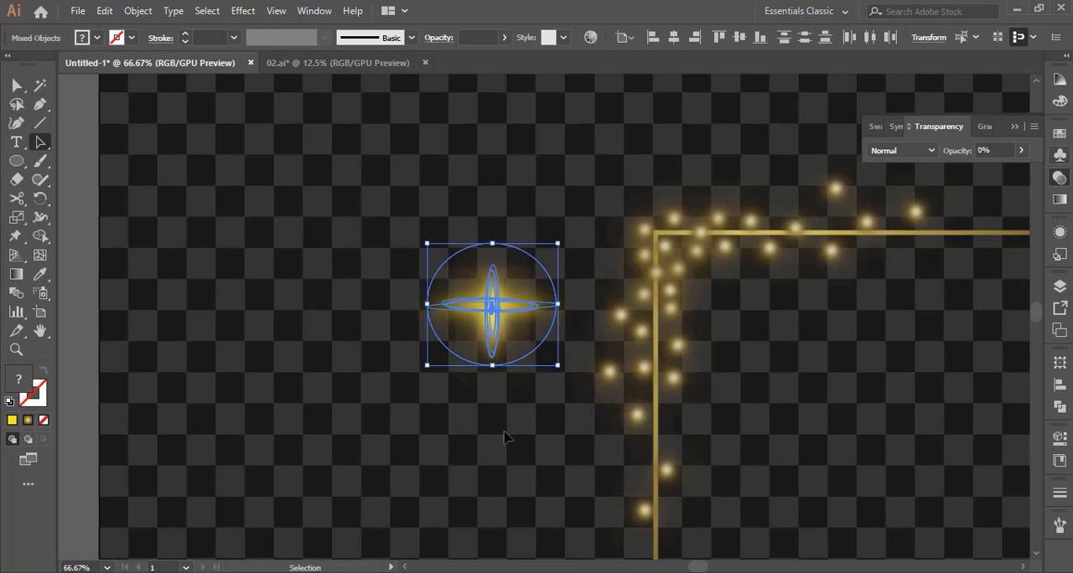
{"action": "left_click", "coordinate": [616, 151]}
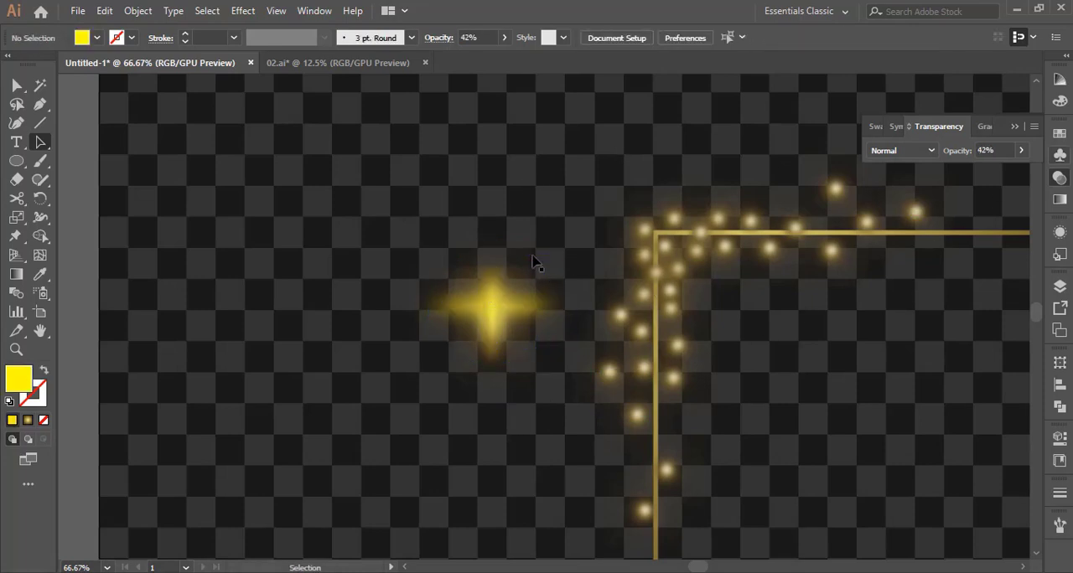
Reduce the halo circle's opacity to 14% and clear the selection
{"action": "left_click", "coordinate": [536, 265]}
{"action": "left_click", "coordinate": [1022, 151]}
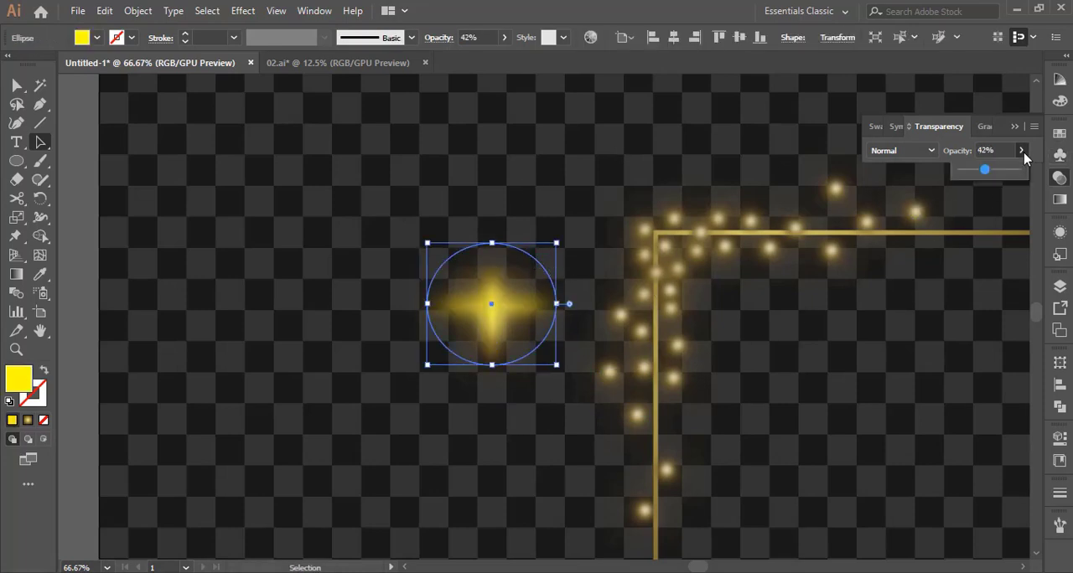
{"action": "left_click_drag", "start_coordinate": [970, 173], "coordinate": [964, 175]}
{"action": "left_click", "coordinate": [281, 164]}
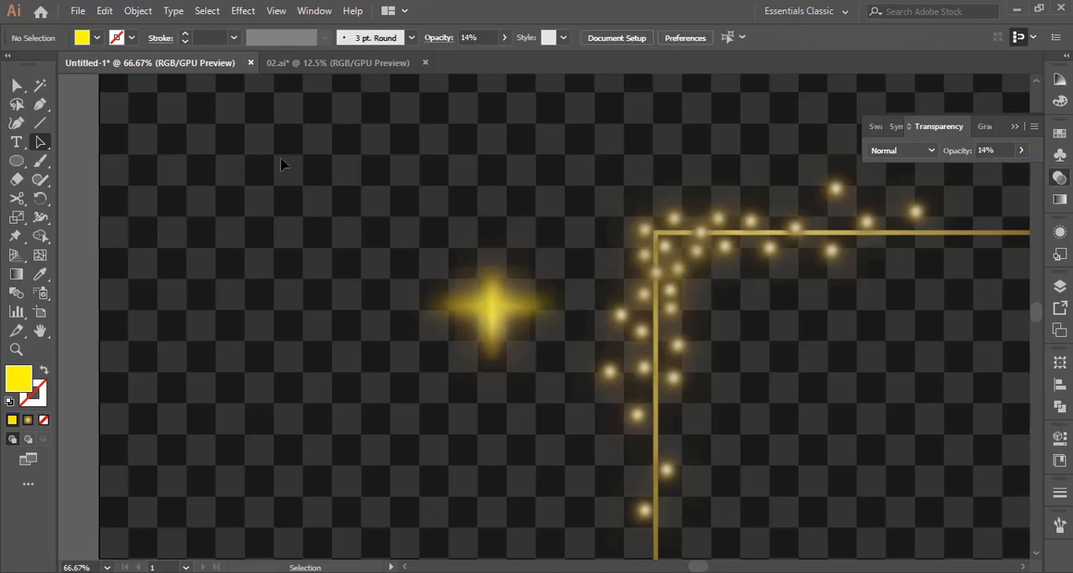
Select all parts of the cross sparkle together with the halo circle and group them
{"action": "left_click_drag", "start_coordinate": [543, 352], "coordinate": [543, 355]}
{"action": "right_click", "coordinate": [489, 307]}
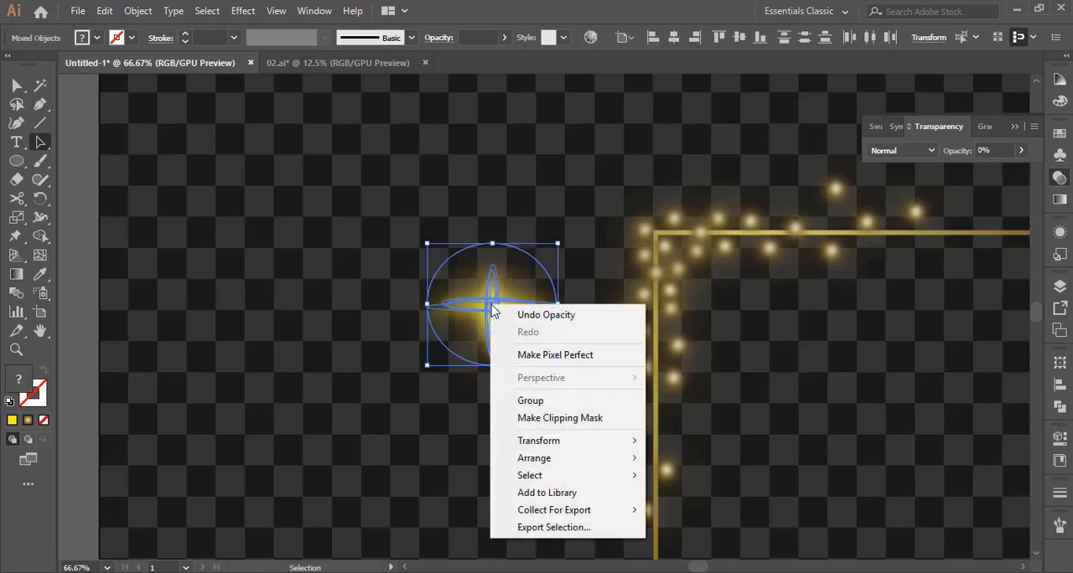
{"action": "left_click", "coordinate": [522, 401]}
{"action": "left_click", "coordinate": [255, 486]}
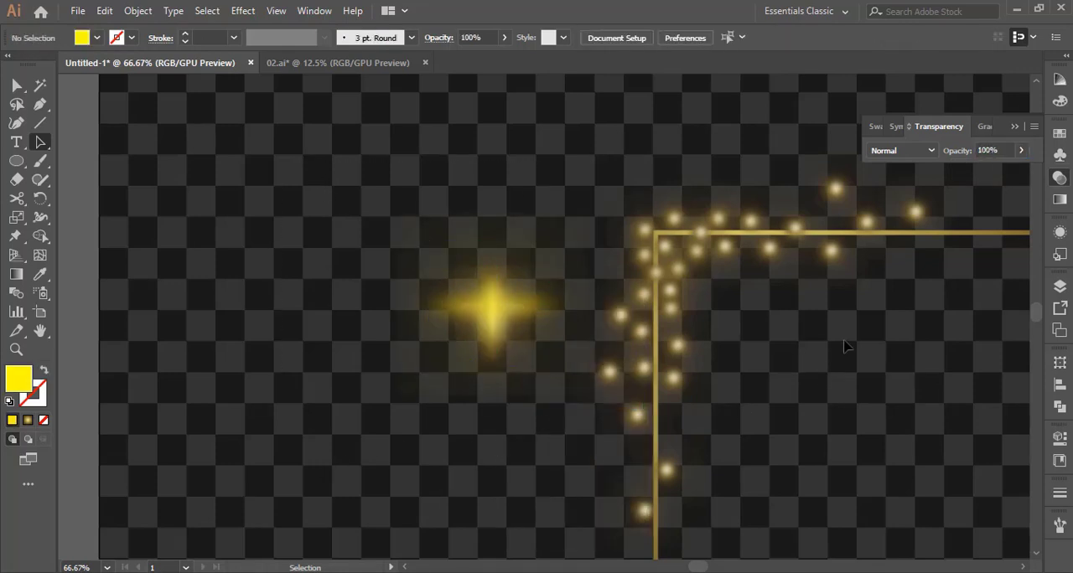
Shrink the sparkle group to about half its size and place it on the gold frame's upper-left corner
{"action": "key", "text": "space"}
{"action": "left_click_drag", "start_coordinate": [845, 346], "coordinate": [542, 373]}
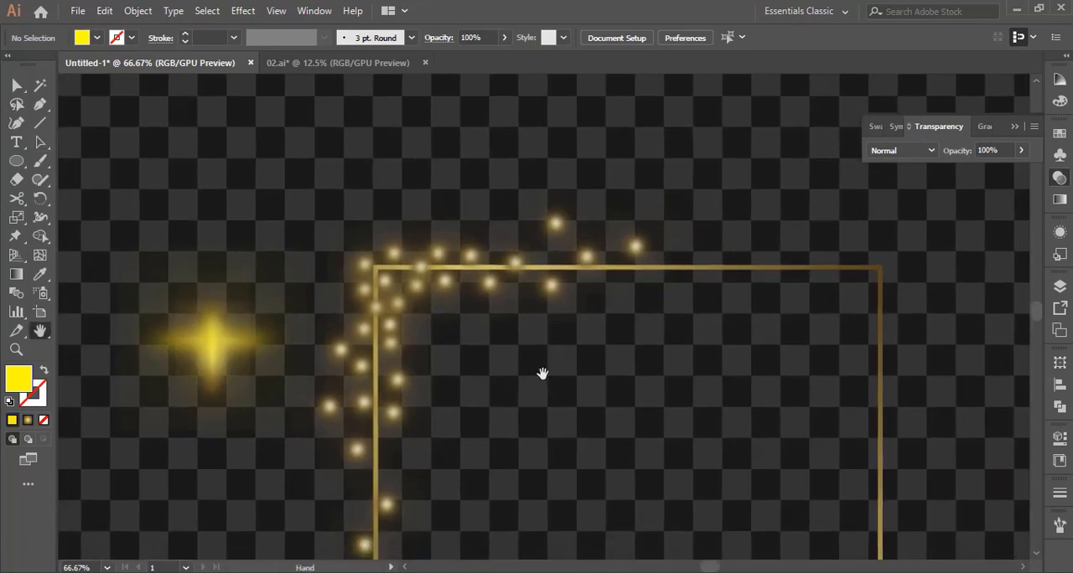
{"action": "left_click", "coordinate": [215, 353]}
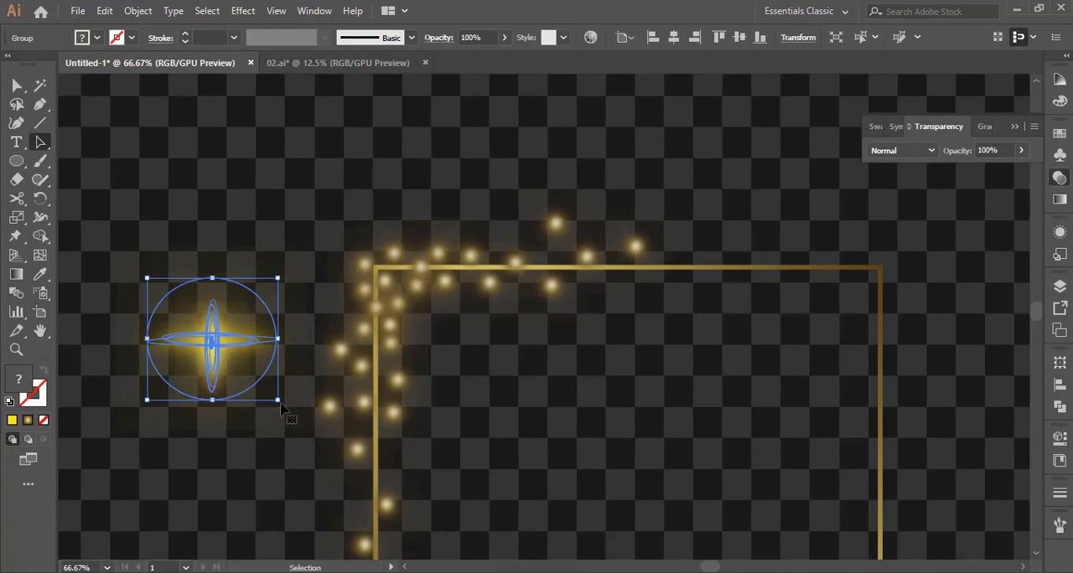
{"action": "left_click_drag", "start_coordinate": [283, 406], "coordinate": [406, 277]}
{"action": "left_click", "coordinate": [192, 371]}
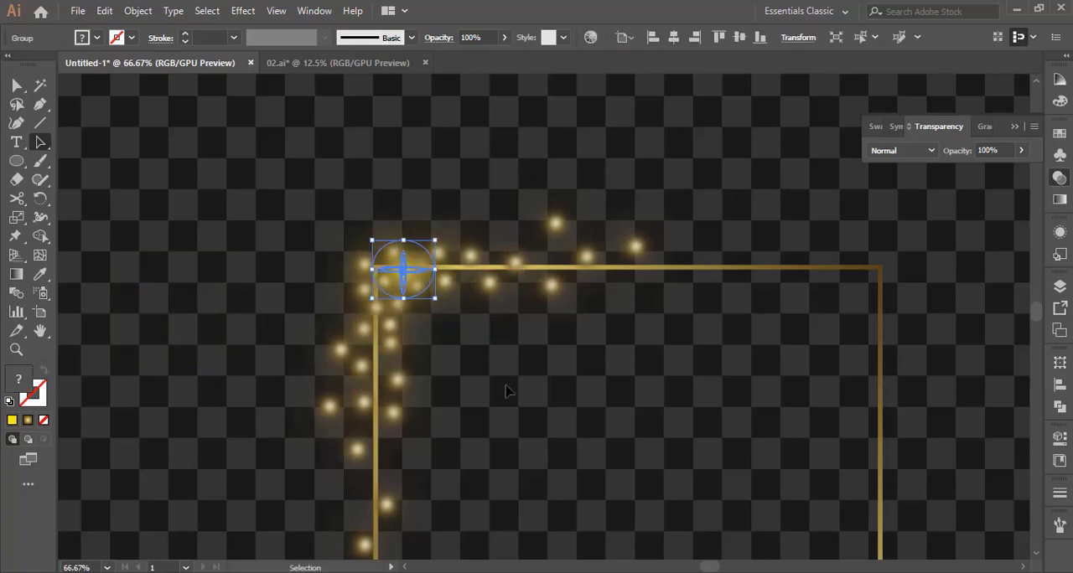
{"action": "left_click", "coordinate": [501, 403]}
Enlarge the sparkle slightly and nudge it into position over the frame's upper-left corner
{"action": "scroll", "coordinate": [501, 403], "scroll_direction": "down", "scroll_amount": 3}
{"action": "scroll", "coordinate": [501, 403], "scroll_direction": "up", "scroll_amount": 2}
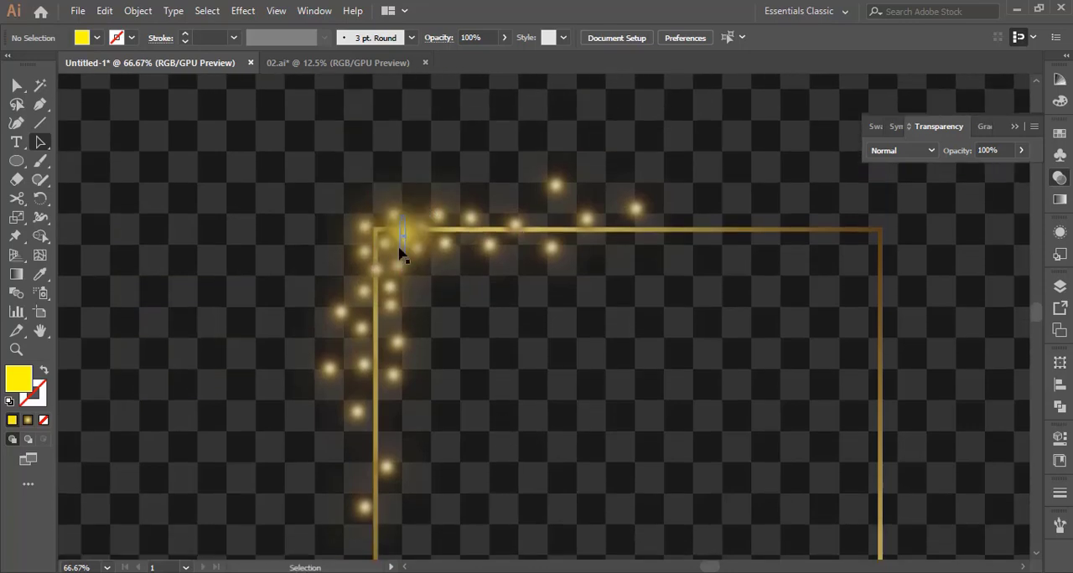
{"action": "left_click", "coordinate": [402, 232]}
{"action": "left_click_drag", "start_coordinate": [436, 201], "coordinate": [453, 184]}
{"action": "left_click_drag", "start_coordinate": [408, 234], "coordinate": [402, 239]}
{"action": "left_click", "coordinate": [474, 369]}
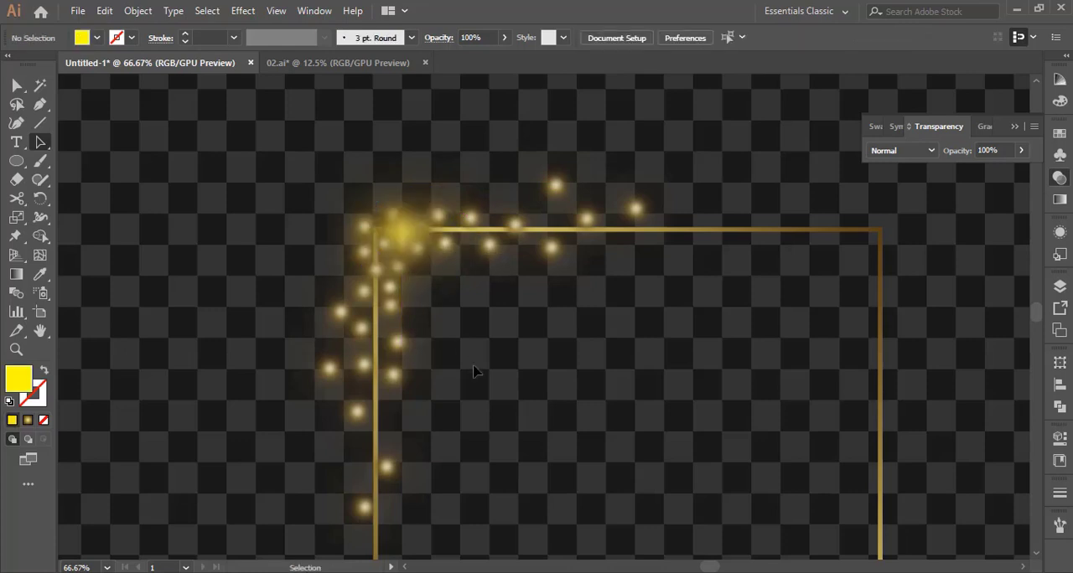
Lock the gold frame rectangle
{"action": "scroll", "coordinate": [480, 396], "scroll_direction": "down", "scroll_amount": 6}
{"action": "scroll", "coordinate": [480, 396], "scroll_direction": "up", "scroll_amount": 5}
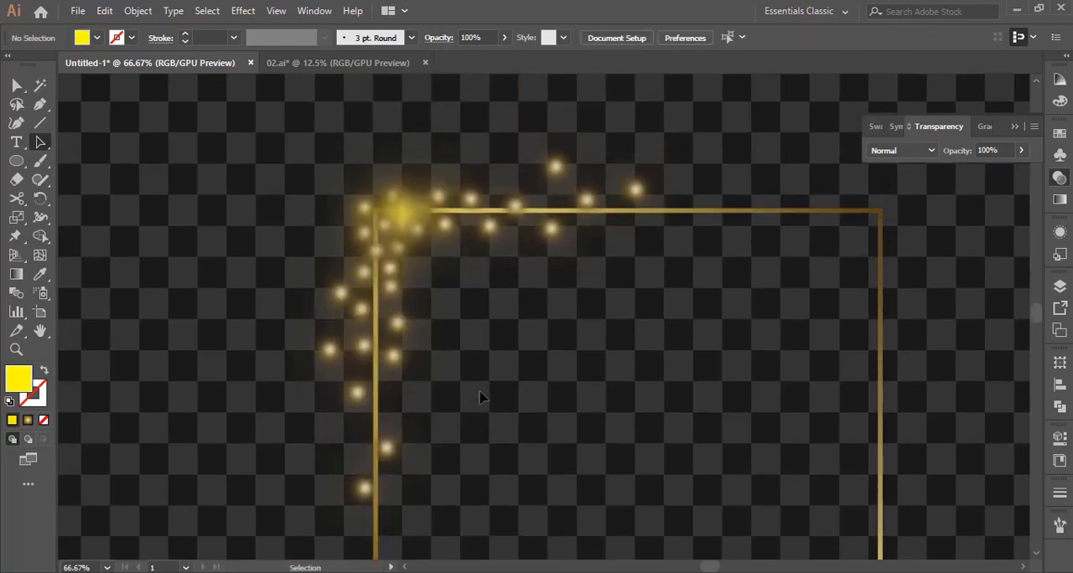
{"action": "left_click", "coordinate": [544, 215]}
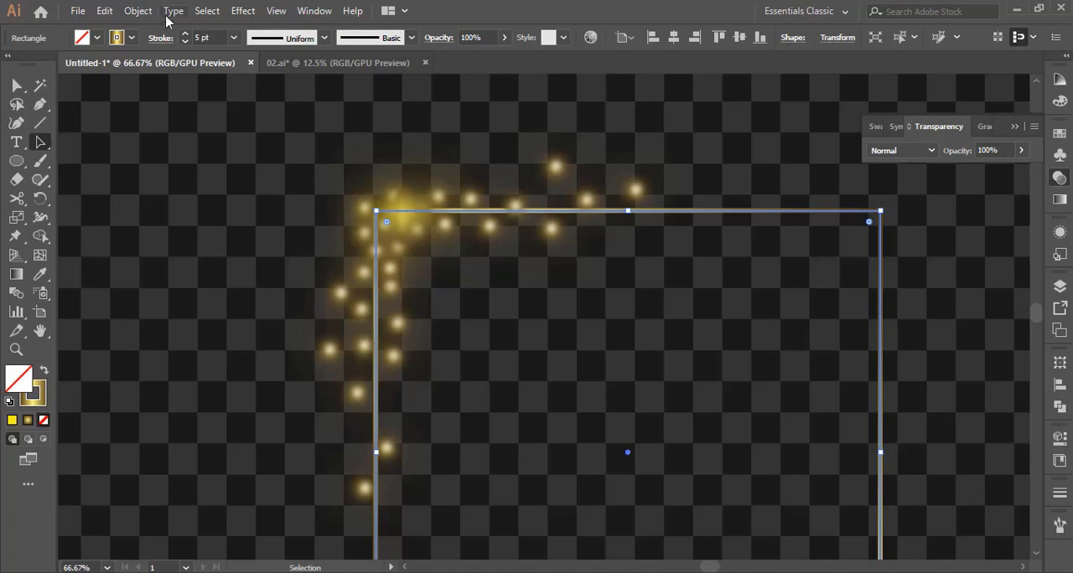
{"action": "left_click", "coordinate": [137, 10]}
{"action": "mouse_move", "coordinate": [371, 99]}
{"action": "left_click", "coordinate": [414, 99]}
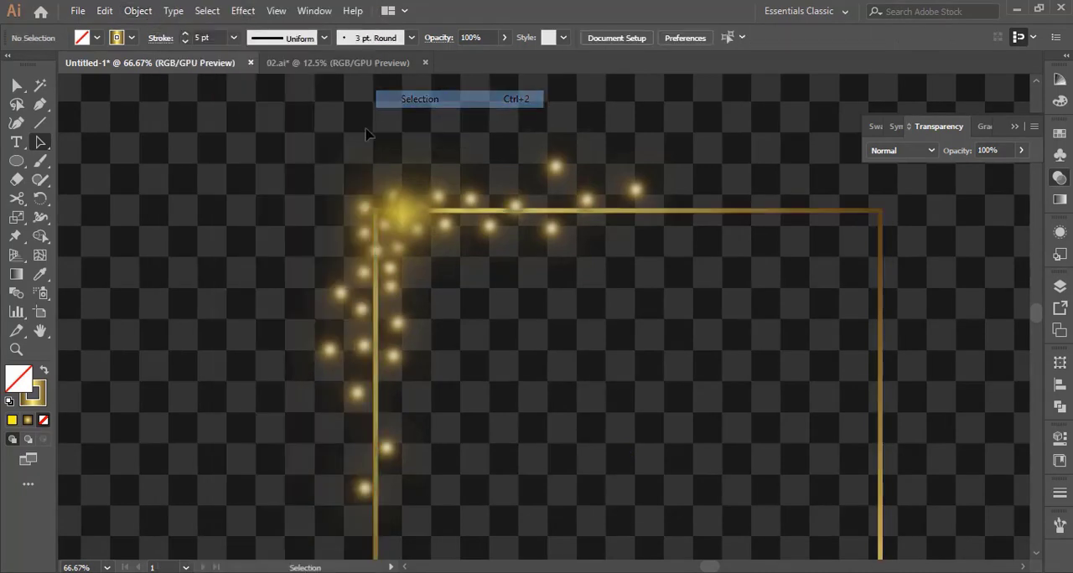
Select all the small glowing lights and the corner sparkle and group them together
{"action": "key", "text": "z"}
{"action": "left_click", "coordinate": [548, 344], "text": "alt"}
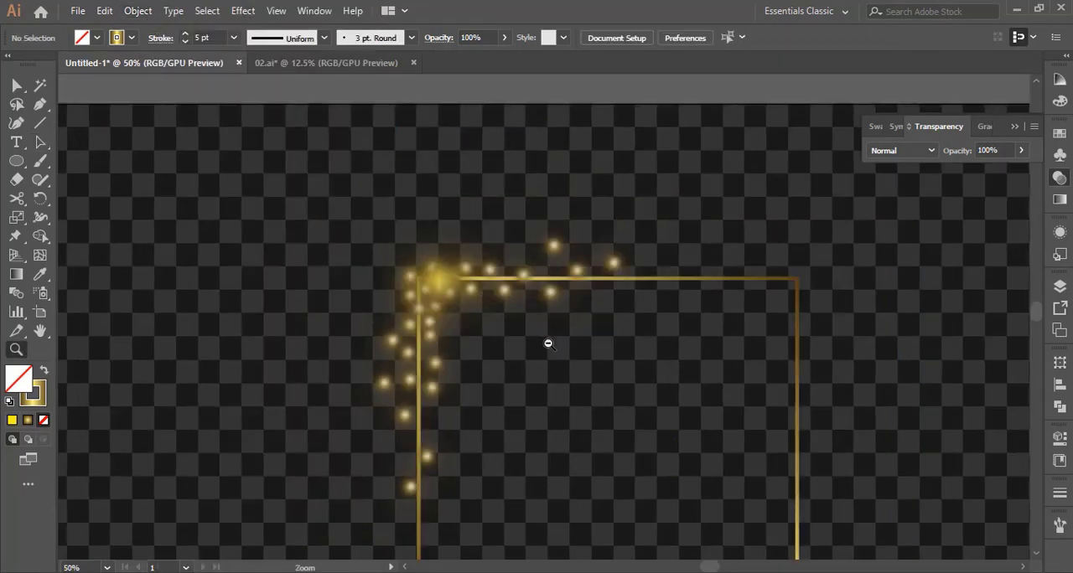
{"action": "left_click", "coordinate": [548, 344], "text": "alt"}
{"action": "scroll", "coordinate": [553, 366], "scroll_direction": "down", "scroll_amount": 1}
{"action": "key", "text": "v"}
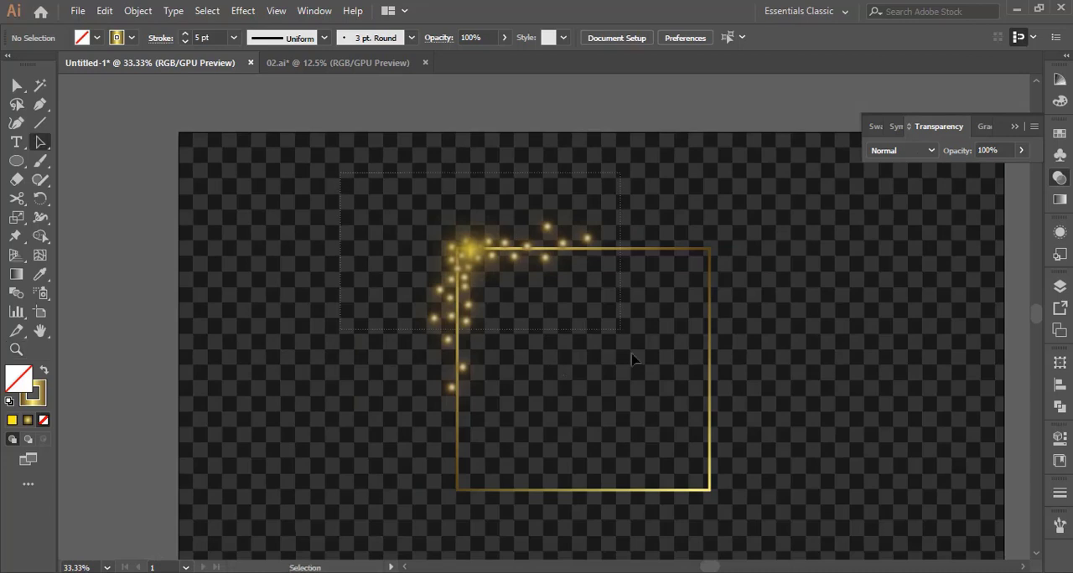
{"action": "key", "text": "ctrl+a"}
{"action": "right_click", "coordinate": [484, 254]}
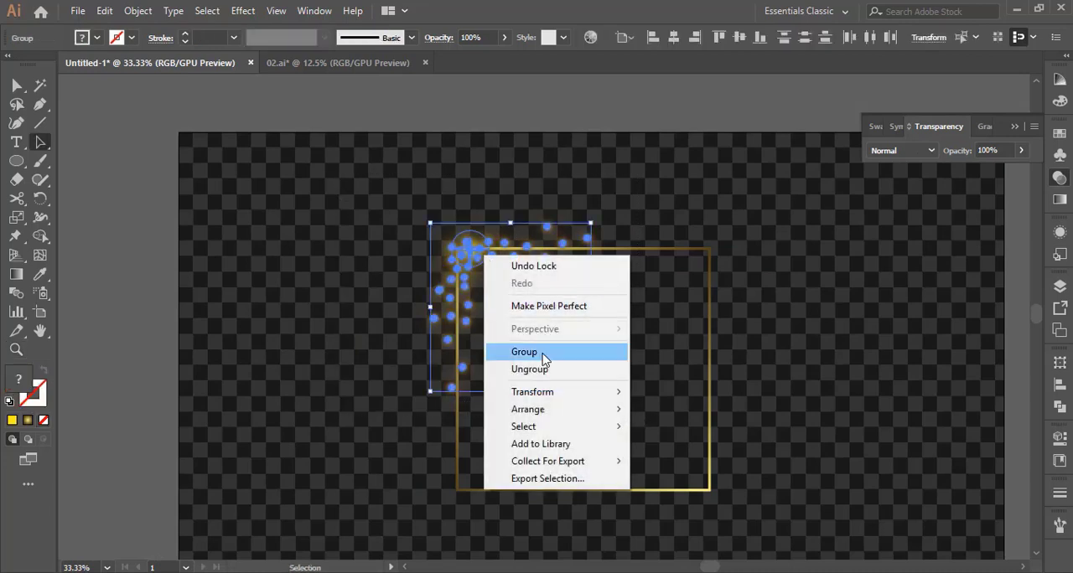
{"action": "left_click", "coordinate": [543, 353]}
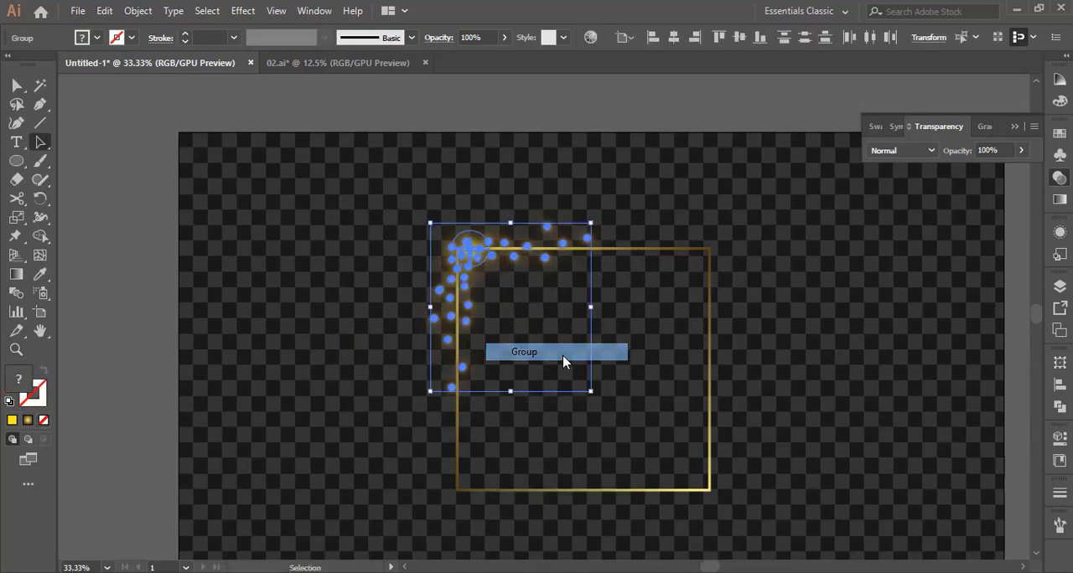
Create a copy of the corner lights group reflected across the vertical axis
{"action": "right_click", "coordinate": [470, 254]}
{"action": "mouse_move", "coordinate": [527, 411]}
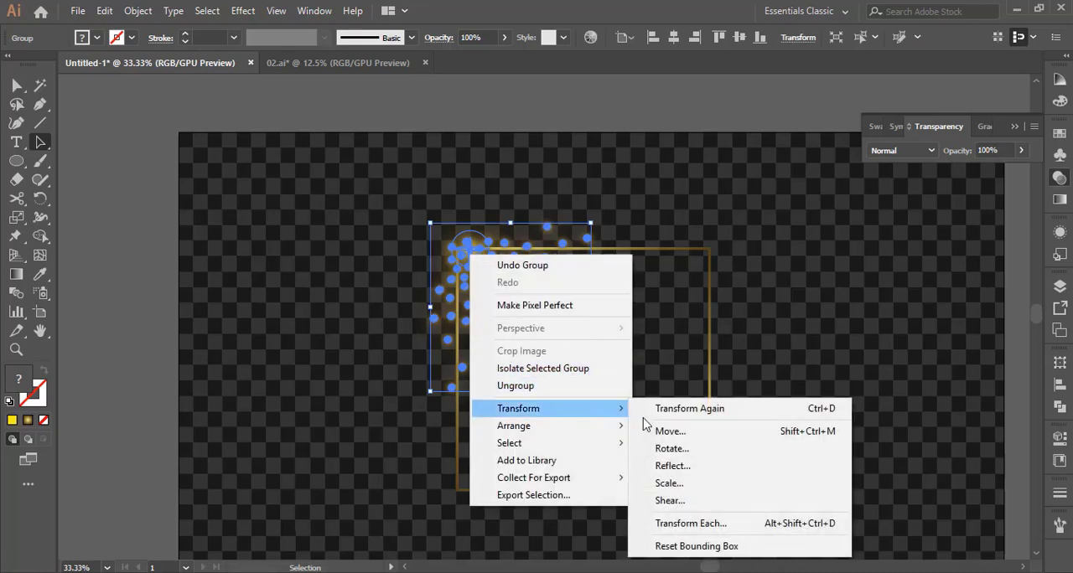
{"action": "left_click", "coordinate": [677, 474]}
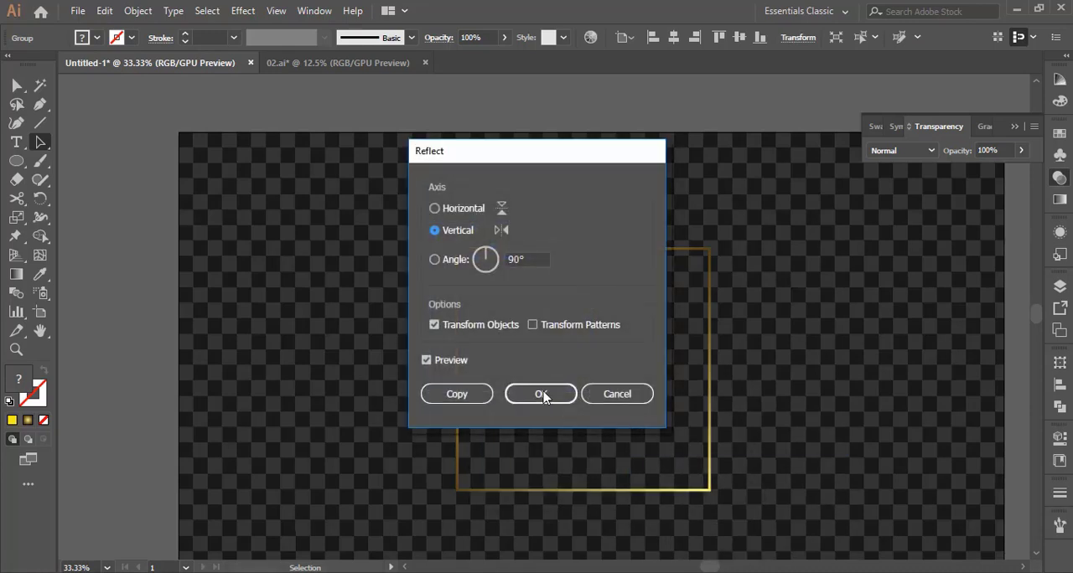
{"action": "left_click_drag", "start_coordinate": [549, 159], "coordinate": [329, 173]}
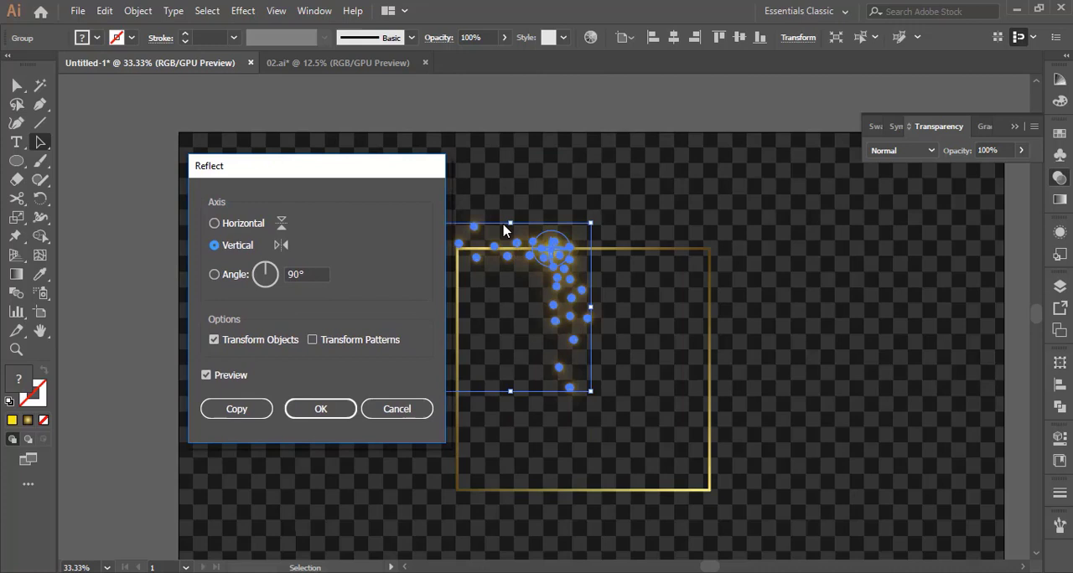
{"action": "left_click", "coordinate": [248, 408]}
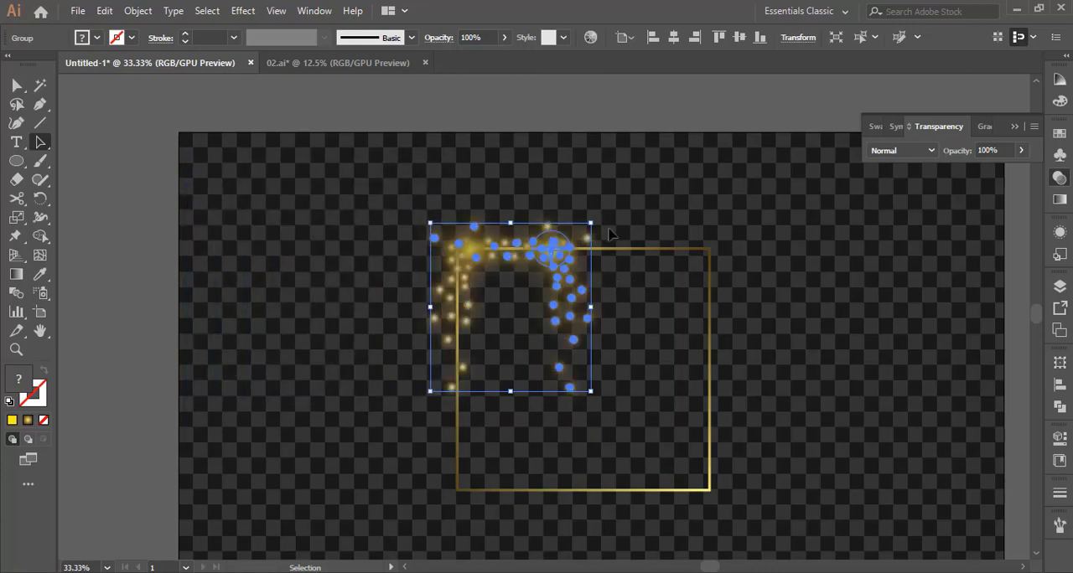
Rotate the reflected lights copy a quarter turn and fit it around the frame's lower-right corner
{"action": "left_click_drag", "start_coordinate": [595, 222], "coordinate": [703, 487]}
{"action": "left_click", "coordinate": [777, 471]}
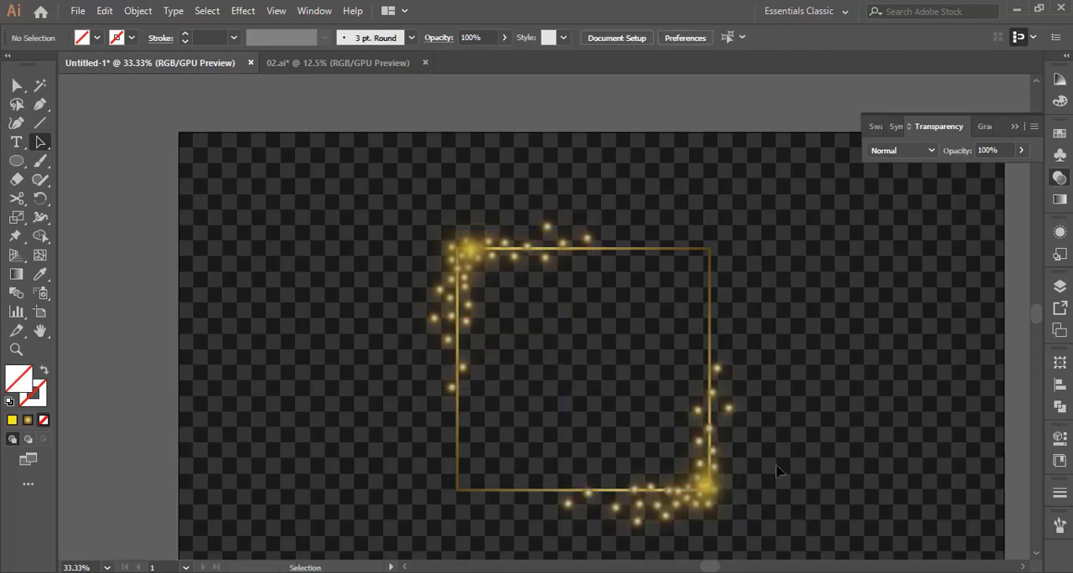
{"action": "scroll", "coordinate": [777, 471], "scroll_direction": "down", "scroll_amount": 2}
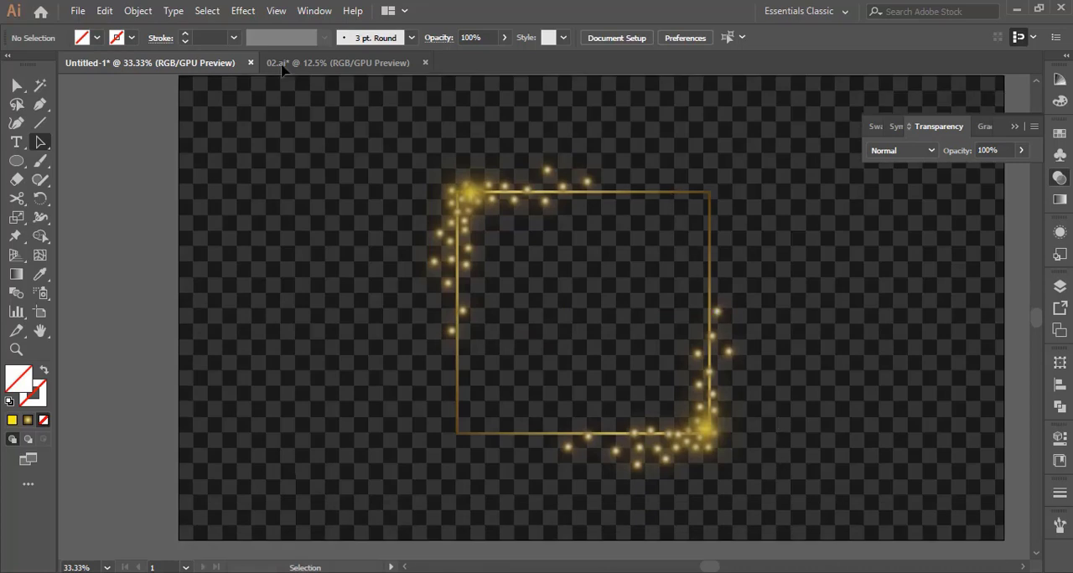
Unlock all objects and set the gold frame's stroke weight to 8 pt
{"action": "left_click", "coordinate": [137, 11]}
{"action": "left_click", "coordinate": [210, 113]}
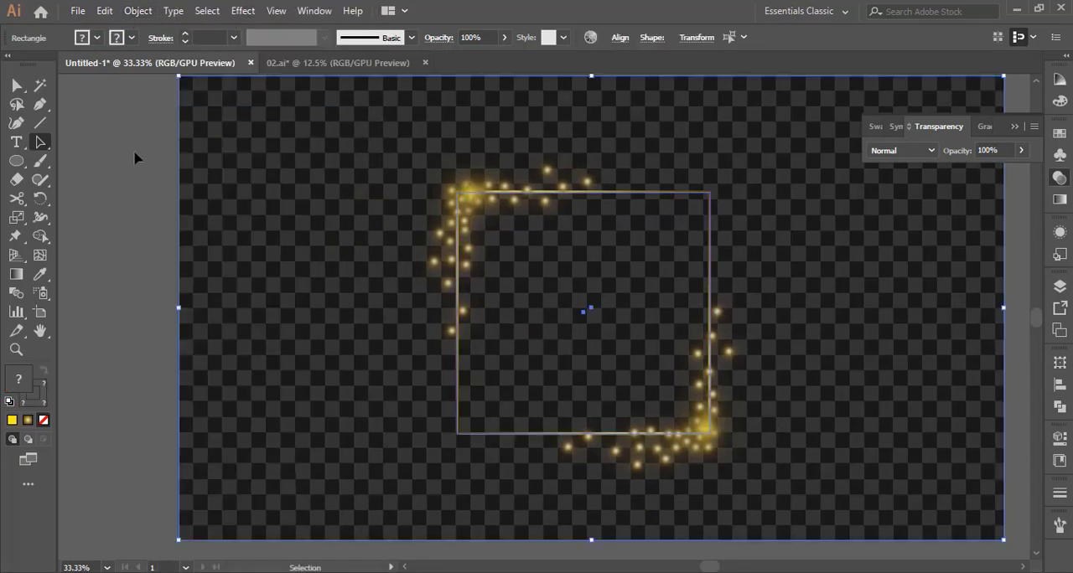
{"action": "left_click", "coordinate": [134, 150]}
{"action": "left_click", "coordinate": [657, 192]}
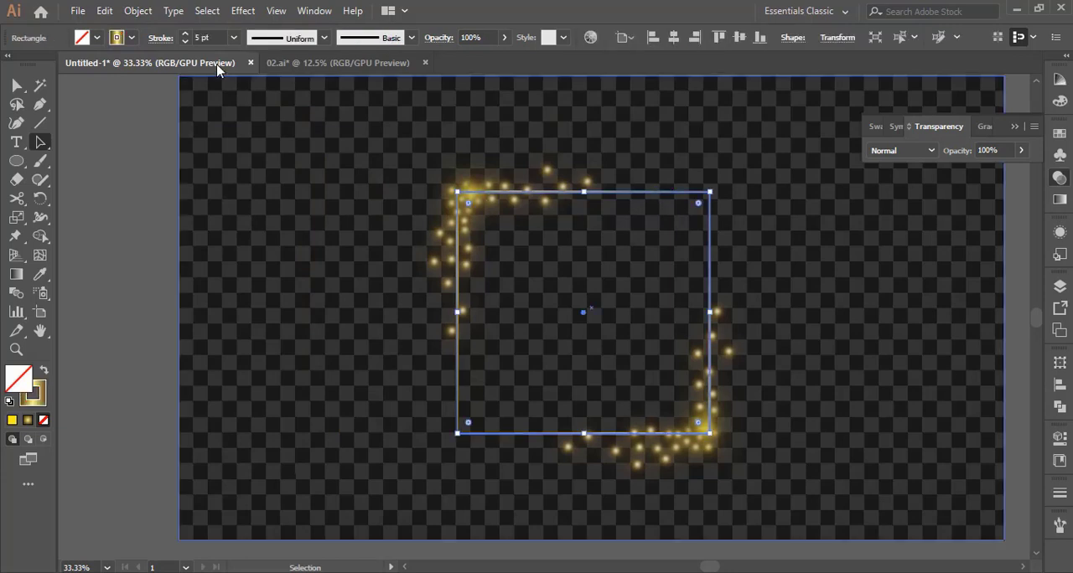
{"action": "left_click", "coordinate": [186, 35]}
{"action": "left_click", "coordinate": [186, 34]}
{"action": "left_click", "coordinate": [186, 34]}
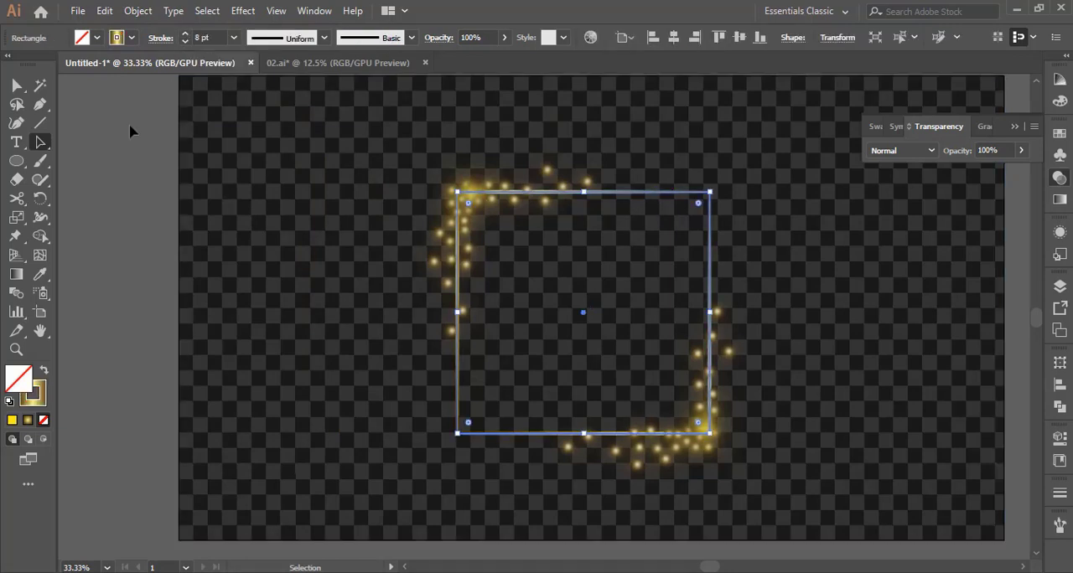
{"action": "left_click", "coordinate": [132, 131]}
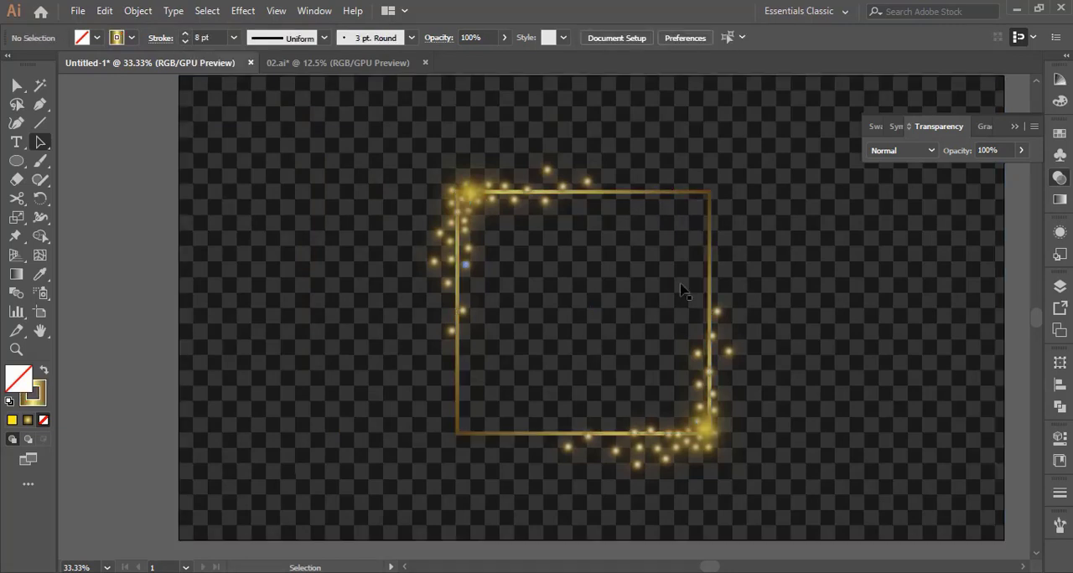
Expand the gold frame's gradient stroke into a filled shape and clear the selection
{"action": "left_click", "coordinate": [652, 192]}
{"action": "left_click", "coordinate": [147, 13]}
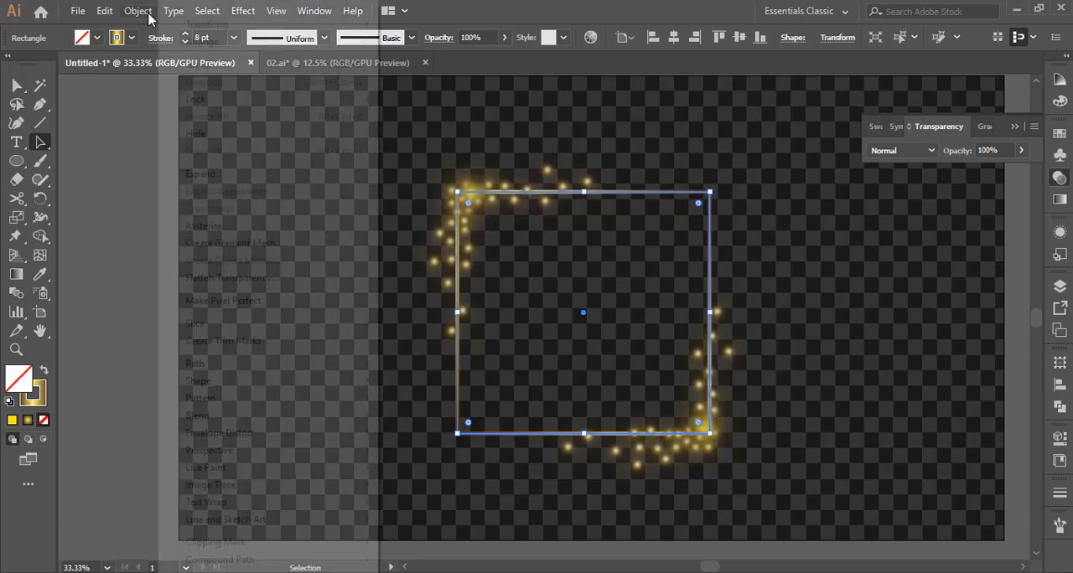
{"action": "left_click", "coordinate": [204, 176]}
{"action": "left_click", "coordinate": [519, 384]}
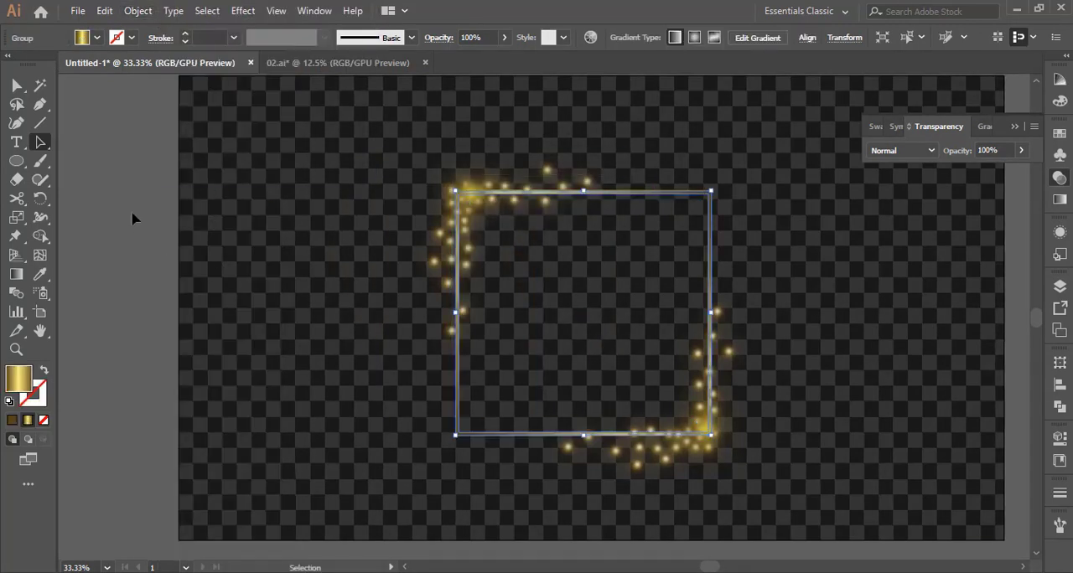
{"action": "left_click", "coordinate": [132, 207]}
{"action": "key", "text": "z"}
{"action": "left_click", "coordinate": [561, 308], "text": "alt"}
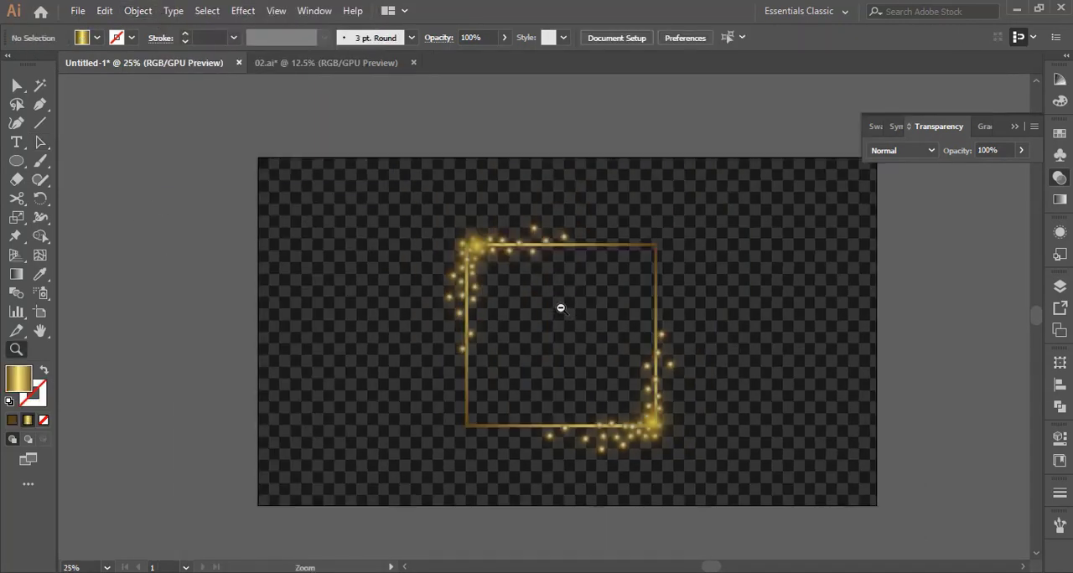